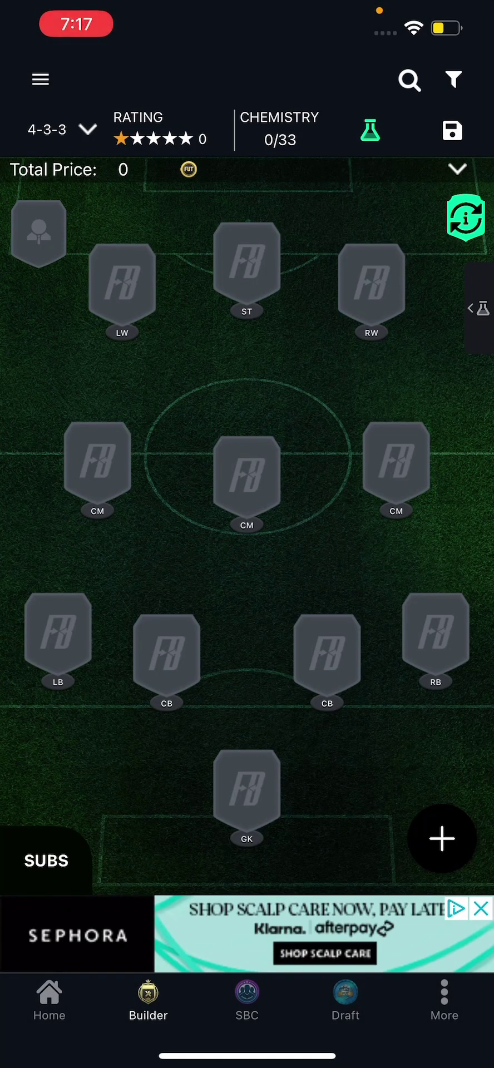
Put the 80-rated Lafont in goal.
{"action": "left_click", "coordinate": [410, 80]}
{"action": "type", "text": "Lad"}
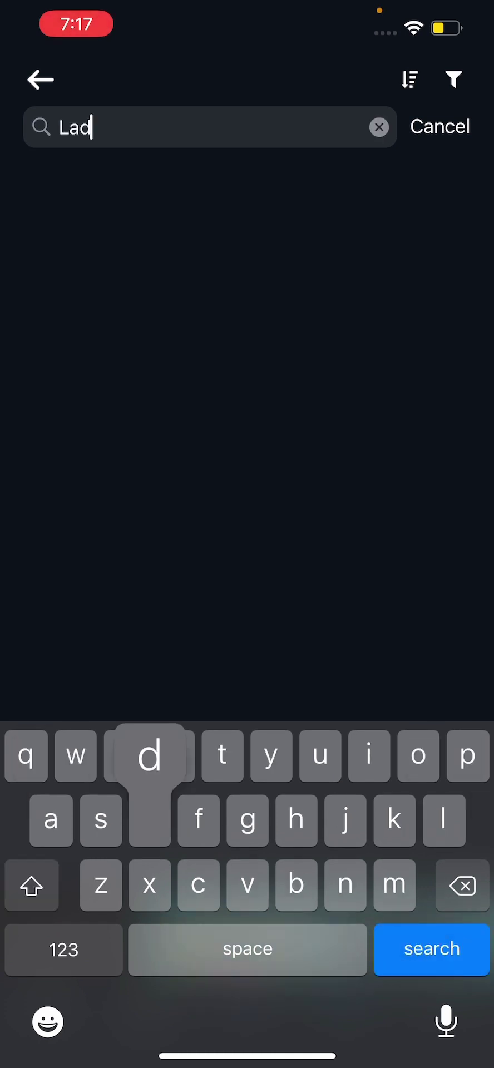
{"action": "key", "text": "BackSpace"}
{"action": "type", "text": "font"}
{"action": "key", "text": "Return"}
{"action": "left_click", "coordinate": [285, 273]}
Place the 84-rated Koundé at centre-back.
{"action": "left_click", "coordinate": [327, 651]}
{"action": "left_click", "coordinate": [211, 127]}
{"action": "type", "text": "Kdunde"}
{"action": "key", "text": "Return"}
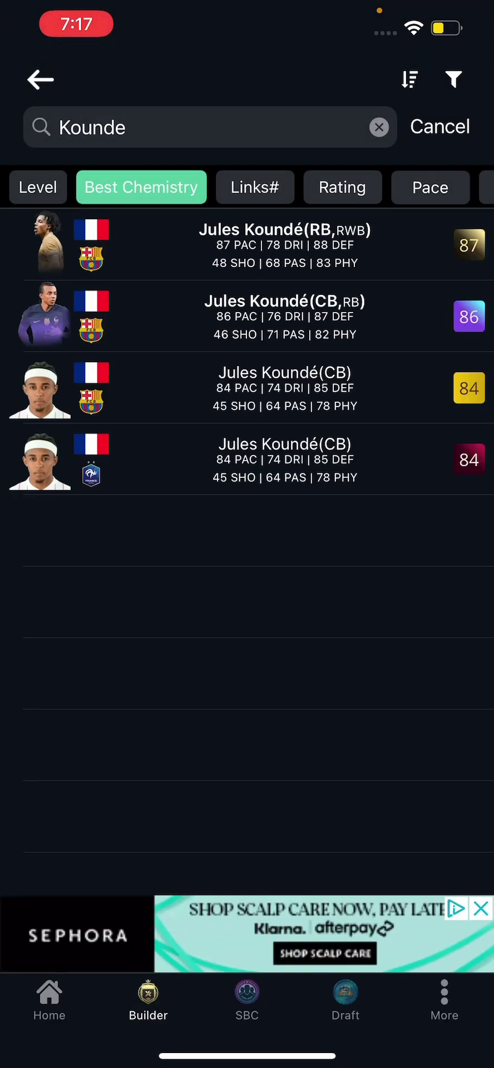
{"action": "left_click", "coordinate": [284, 387]}
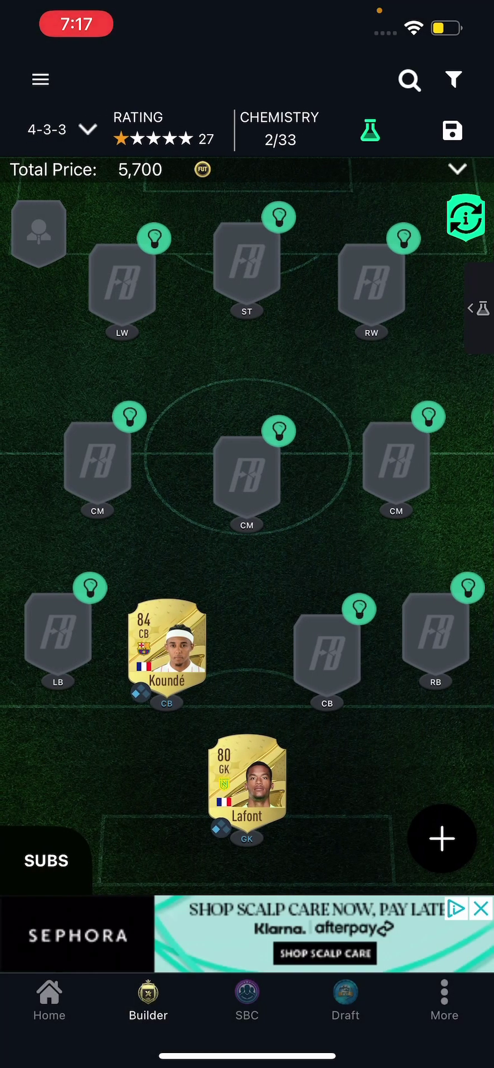
Add the 84 gold Éder Militão at the other centre-back.
{"action": "left_click", "coordinate": [327, 650]}
{"action": "left_click", "coordinate": [211, 127]}
{"action": "type", "text": "Ed"}
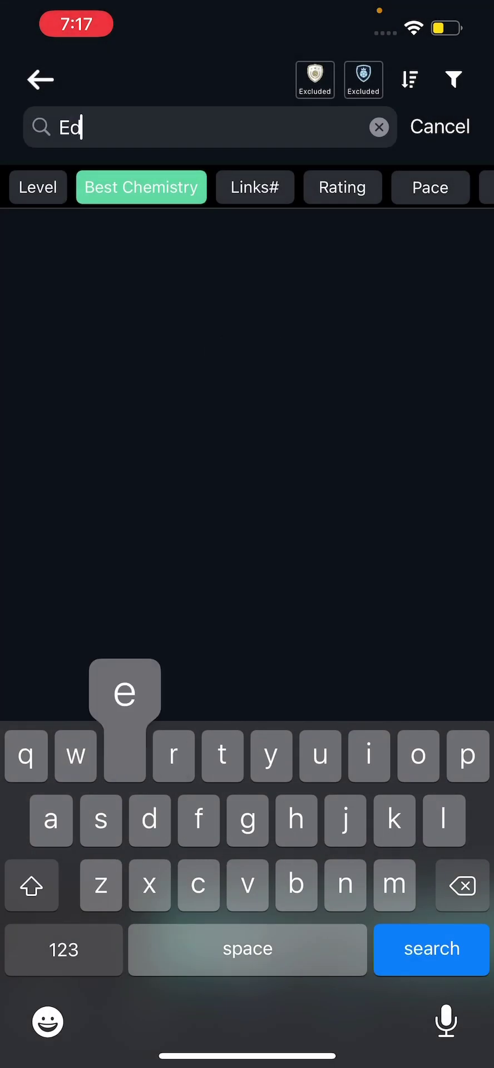
{"action": "type", "text": "er miltakd"}
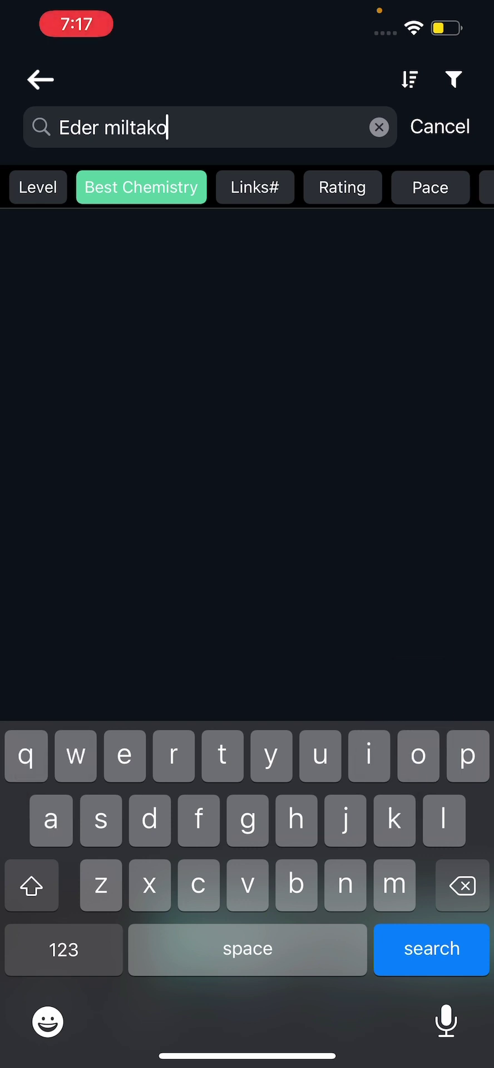
{"action": "key", "text": "BackSpace"}
{"action": "key", "text": "BackSpace"}
{"action": "type", "text": "lo"}
{"action": "key", "text": "Return"}
{"action": "left_click", "coordinate": [211, 127]}
{"action": "key", "text": "BackSpace"}
{"action": "key", "text": "BackSpace"}
{"action": "key", "text": "BackSpace"}
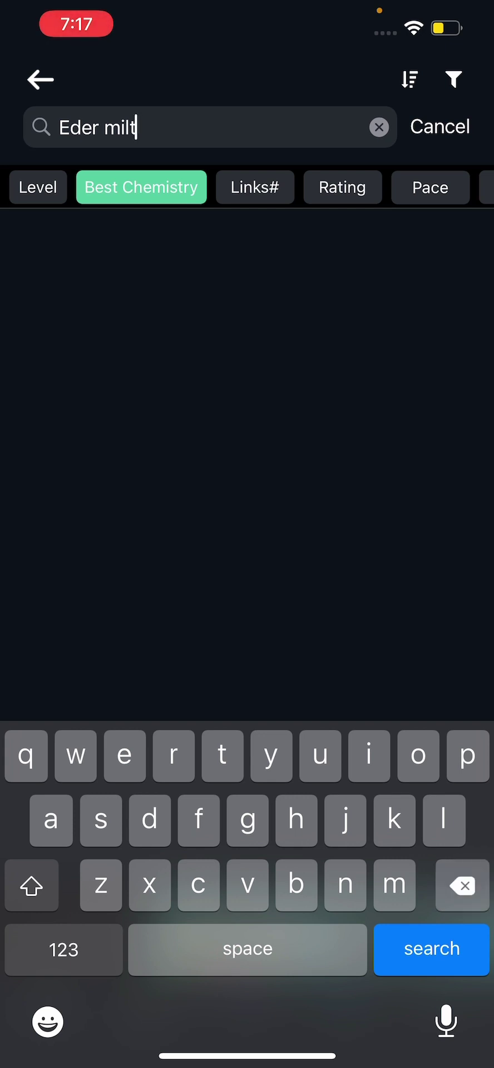
{"action": "key", "text": "BackSpace"}
{"action": "key", "text": "BackSpace"}
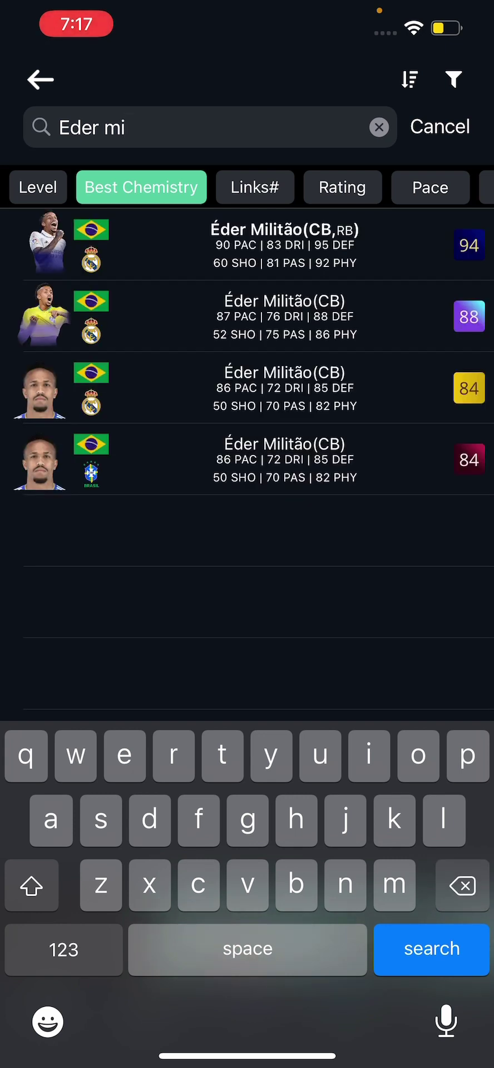
{"action": "left_click", "coordinate": [284, 387]}
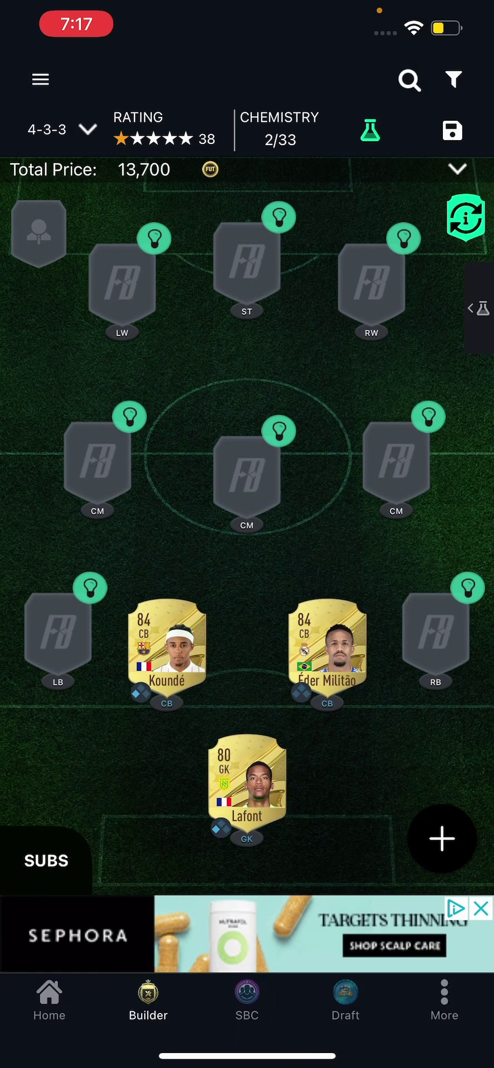
Put the 83 Mendy at left-back and the 83 Jesús Navas at right-back.
{"action": "left_click", "coordinate": [58, 634]}
{"action": "left_click", "coordinate": [211, 127]}
{"action": "type", "text": "Mendy"}
{"action": "key", "text": "Return"}
{"action": "scroll", "coordinate": [250, 556], "scroll_direction": "down", "scroll_amount": 3}
{"action": "left_click", "coordinate": [331, 382]}
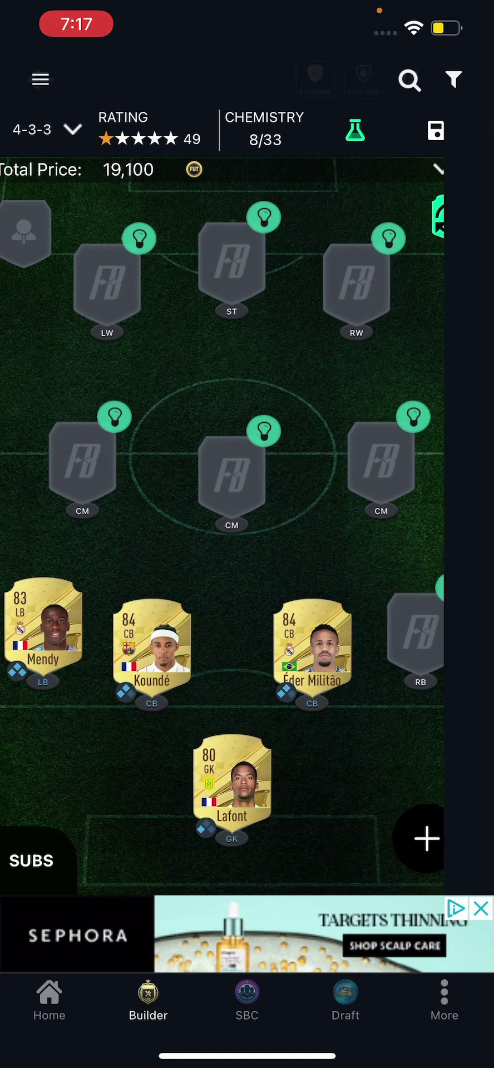
{"action": "left_click", "coordinate": [420, 633]}
{"action": "left_click", "coordinate": [167, 126]}
{"action": "type", "text": "Jesus navas"}
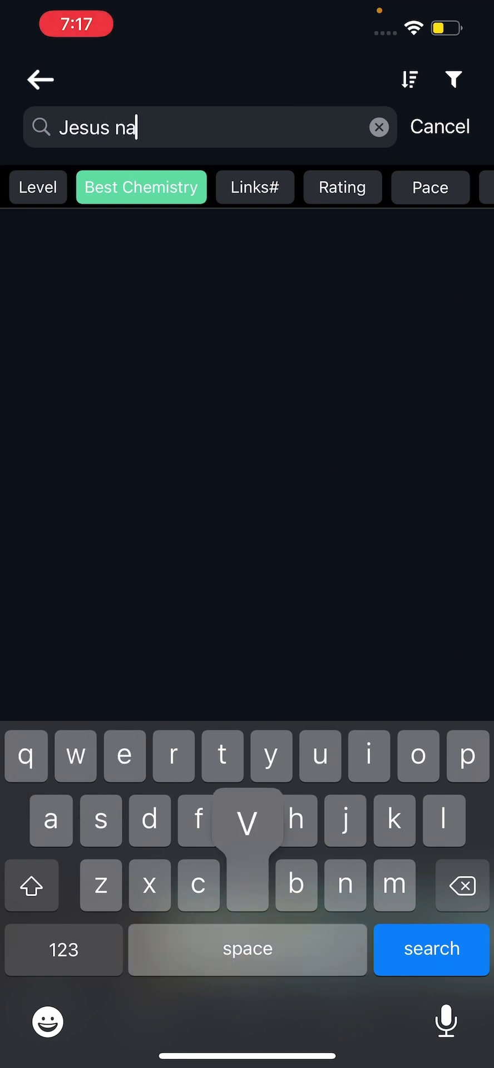
{"action": "key", "text": "Return"}
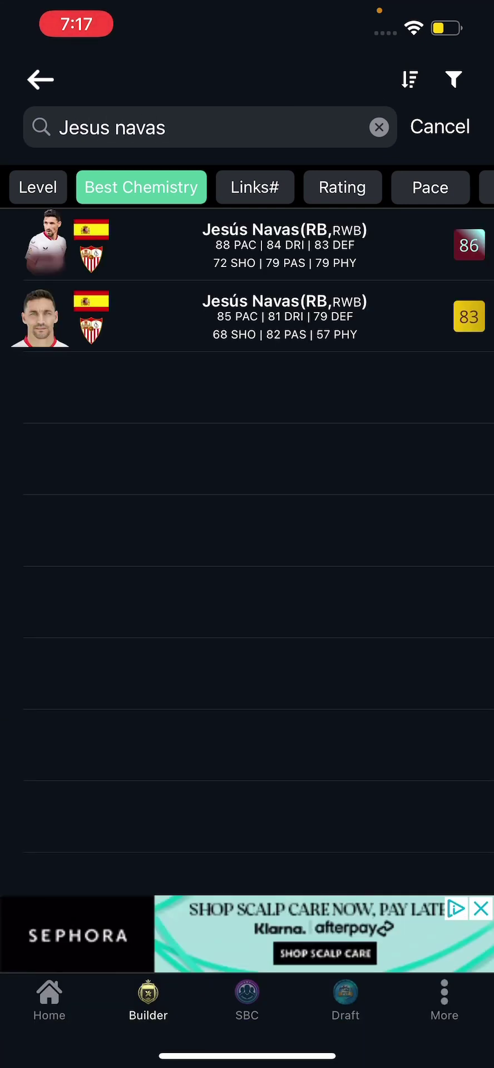
{"action": "left_click", "coordinate": [222, 311]}
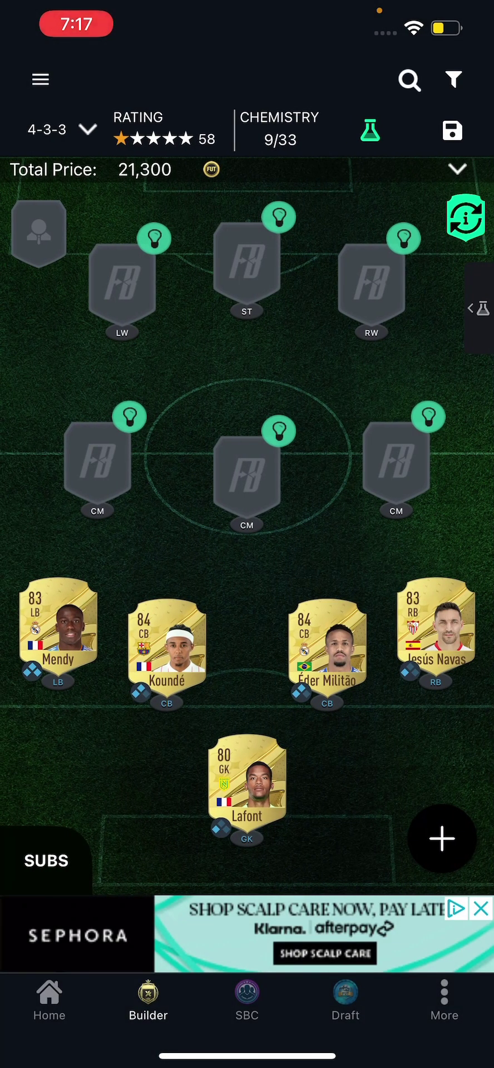
{"action": "left_click", "coordinate": [97, 461]}
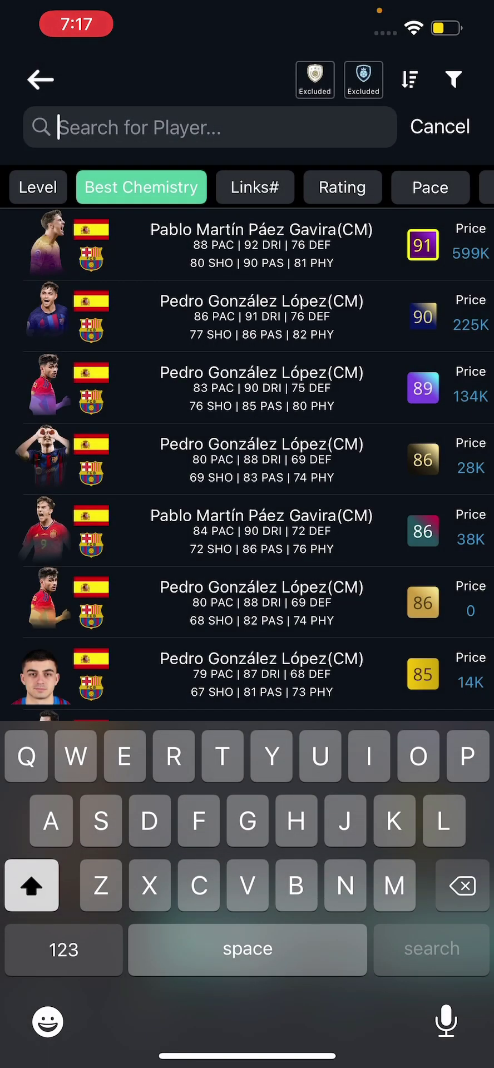
Fill central midfield with the 88 Fekir, 82 Tchouaméni and 85 Pedri.
{"action": "type", "text": "Fekir"}
{"action": "key", "text": "Return"}
{"action": "left_click", "coordinate": [278, 244]}
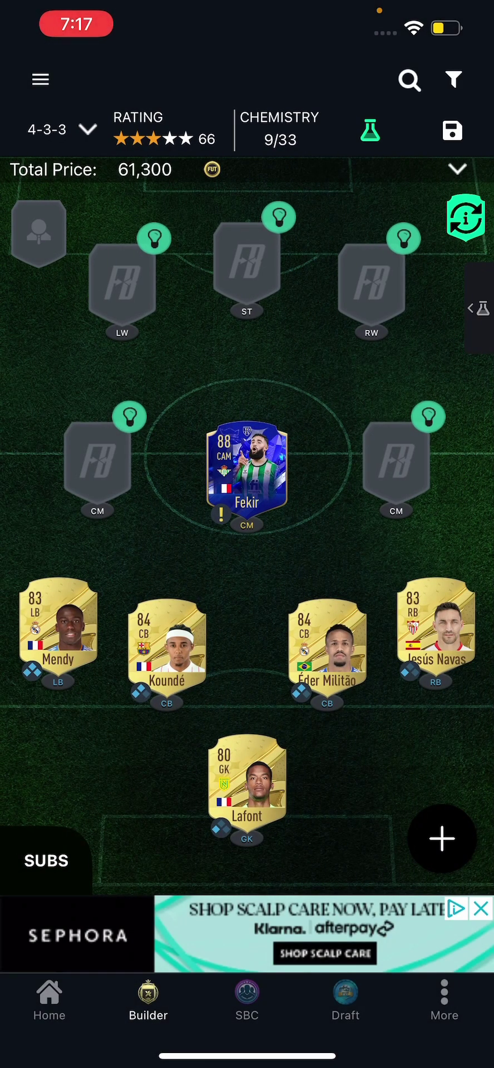
{"action": "left_click", "coordinate": [97, 462]}
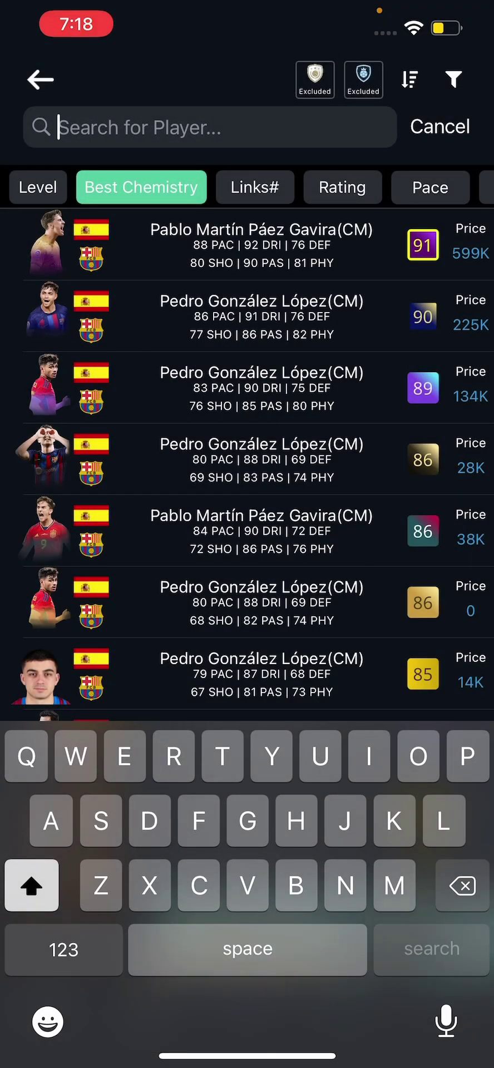
{"action": "type", "text": "Tcho"}
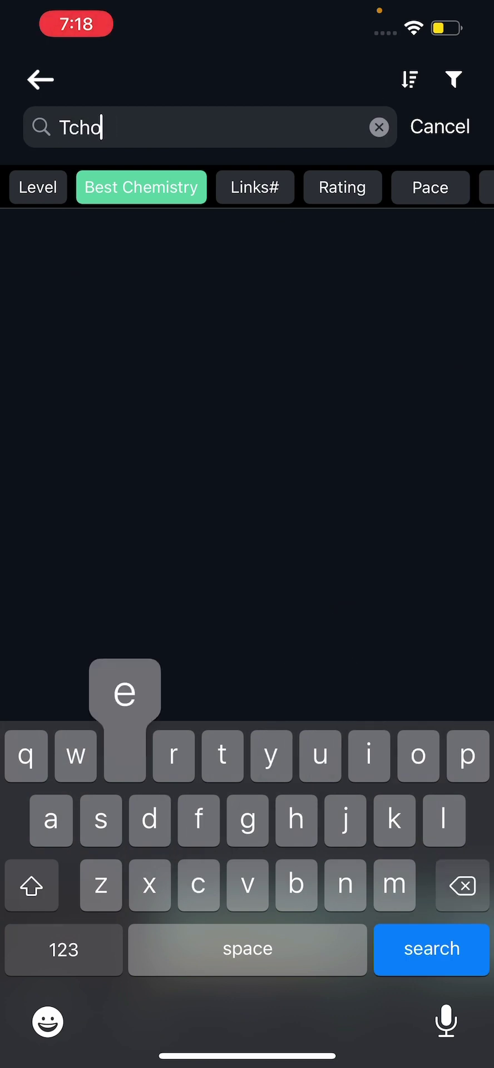
{"action": "type", "text": "e"}
{"action": "key", "text": "BackSpace"}
{"action": "key", "text": "BackSpace"}
{"action": "left_click", "coordinate": [285, 388]}
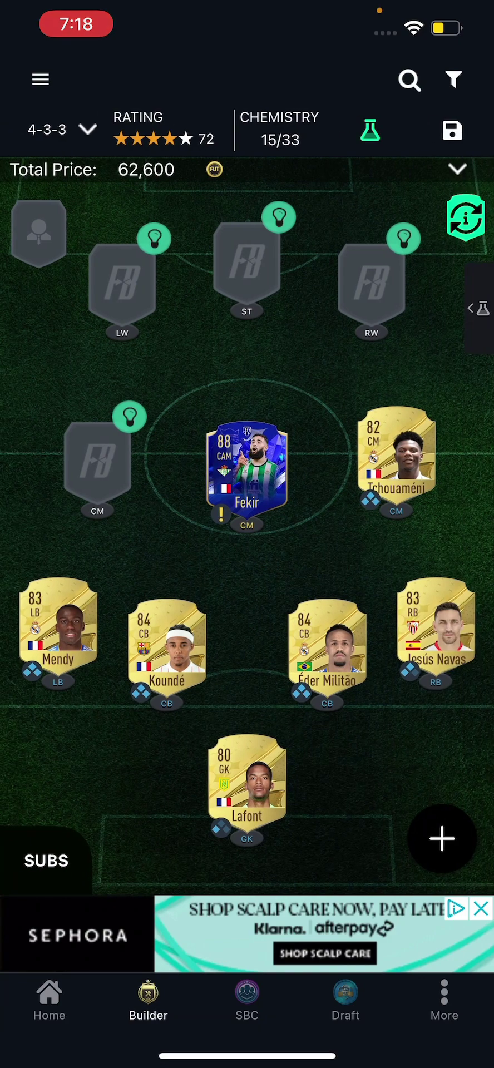
{"action": "left_click", "coordinate": [97, 461]}
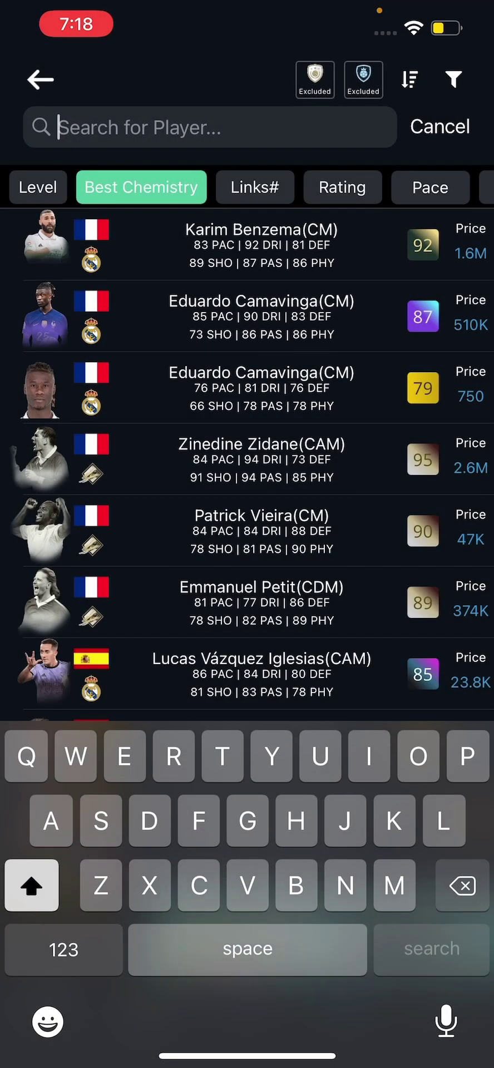
{"action": "type", "text": "Pedri"}
{"action": "key", "text": "Return"}
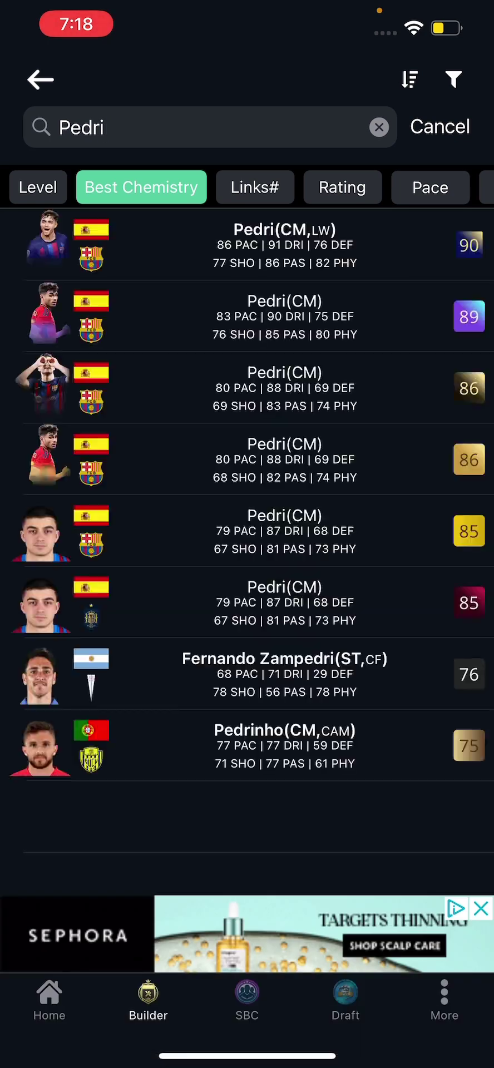
{"action": "left_click", "coordinate": [285, 531]}
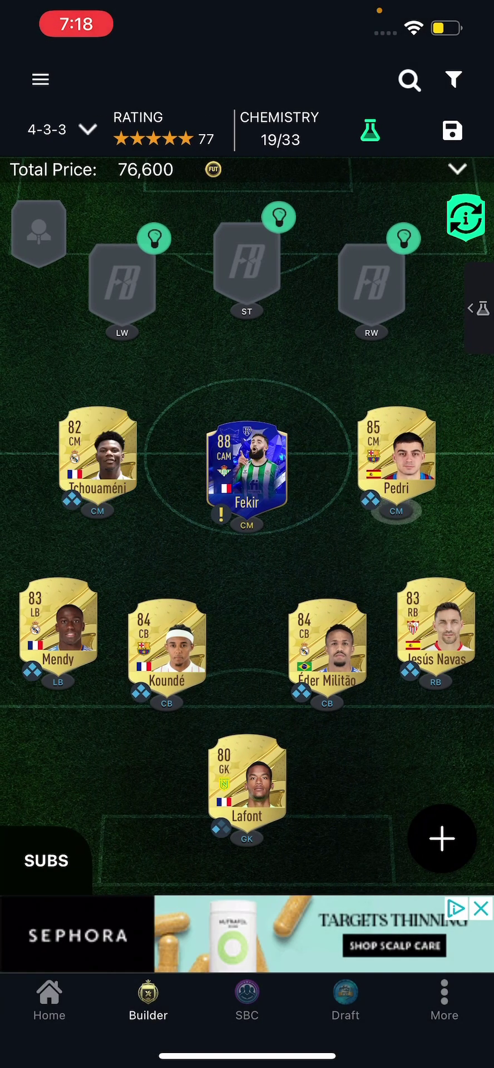
Put the 83 Ousmane Dembélé at right wing and 86 Vinícius Júnior at left wing.
{"action": "left_click", "coordinate": [371, 280]}
{"action": "left_click", "coordinate": [167, 127]}
{"action": "type", "text": "Dembele"}
{"action": "key", "text": "Return"}
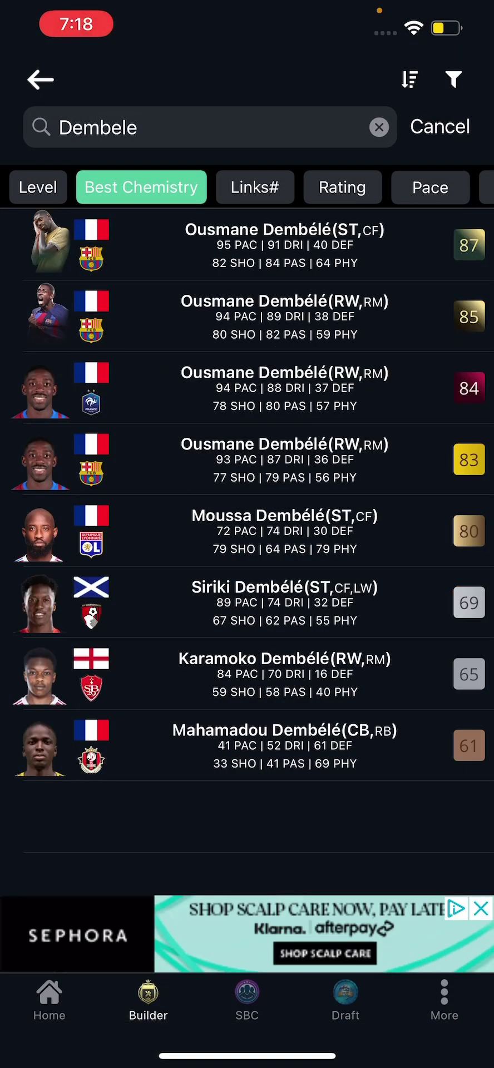
{"action": "left_click", "coordinate": [247, 460]}
{"action": "left_click", "coordinate": [238, 262]}
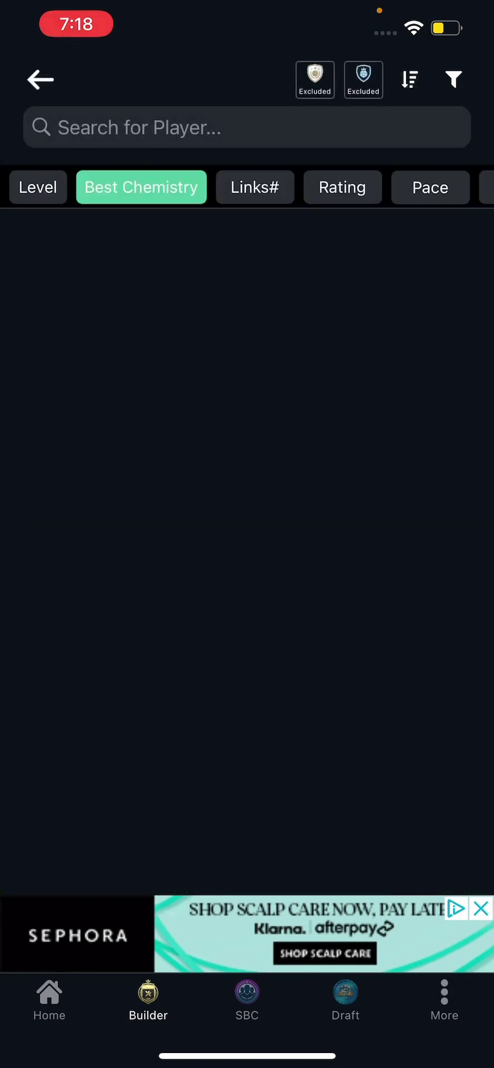
{"action": "left_click", "coordinate": [167, 127]}
{"action": "type", "text": "Vinocus"}
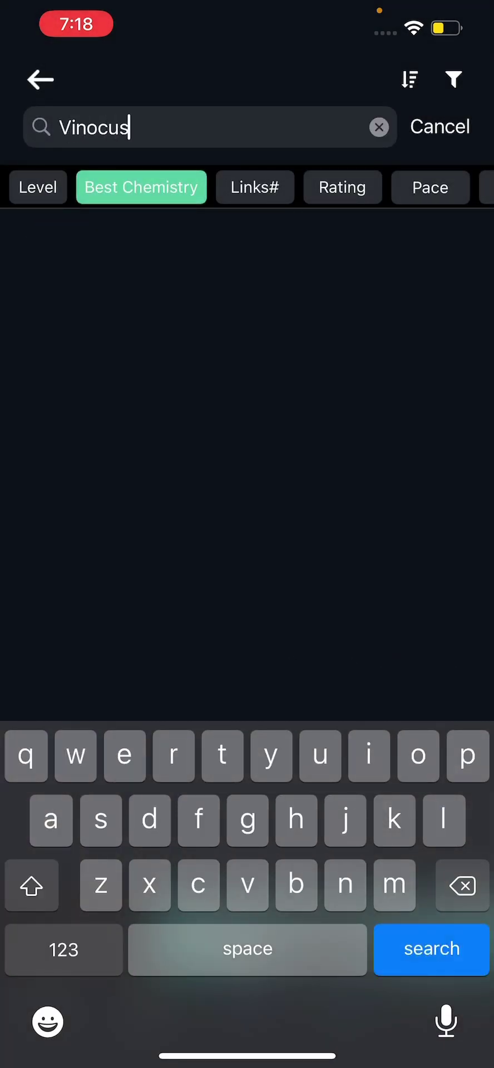
{"action": "key", "text": "BackSpace"}
{"action": "key", "text": "BackSpace"}
{"action": "key", "text": "BackSpace"}
{"action": "key", "text": "BackSpace"}
{"action": "type", "text": "i"}
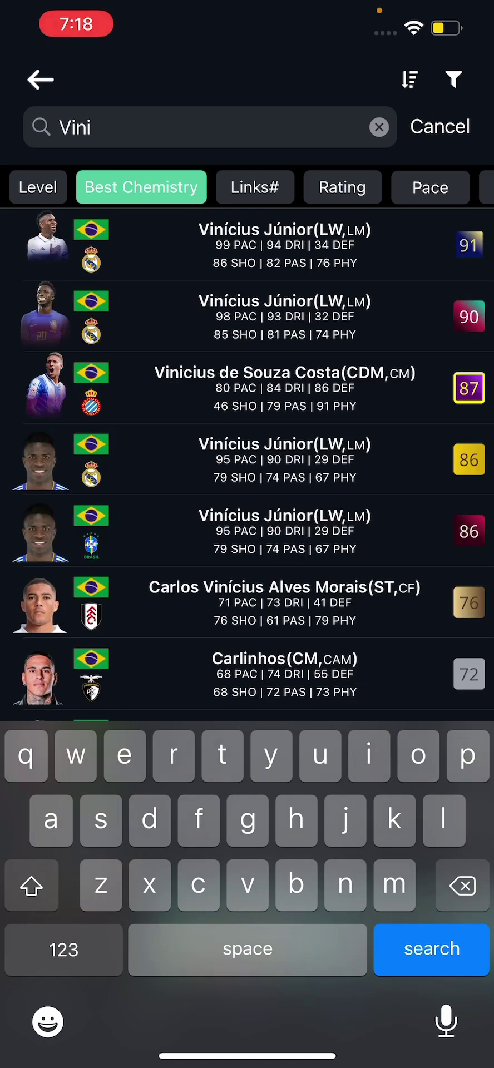
{"action": "type", "text": "c"}
{"action": "left_click", "coordinate": [246, 460]}
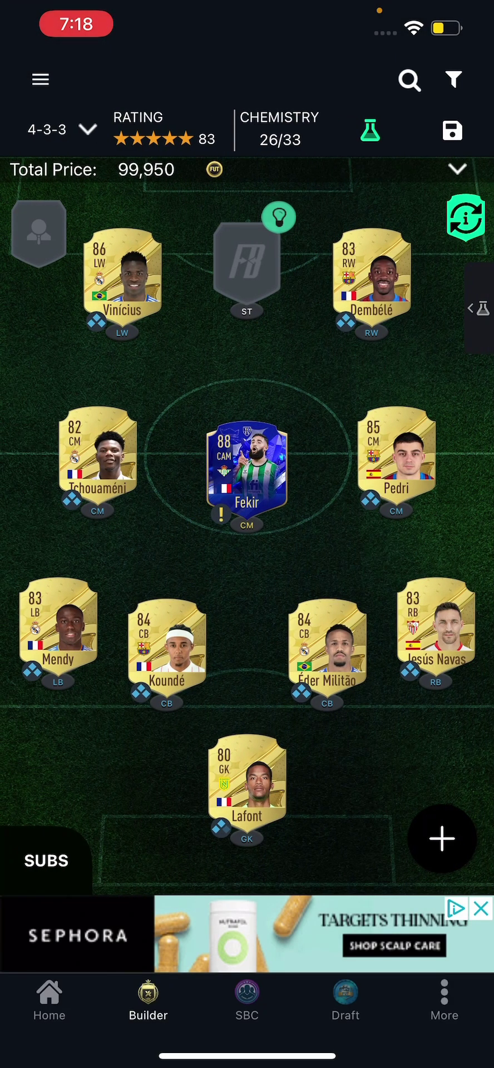
Place Ferrán Torres at striker, swapping his 83 card for the 82 version.
{"action": "left_click", "coordinate": [247, 258]}
{"action": "type", "text": "Ferran tor"}
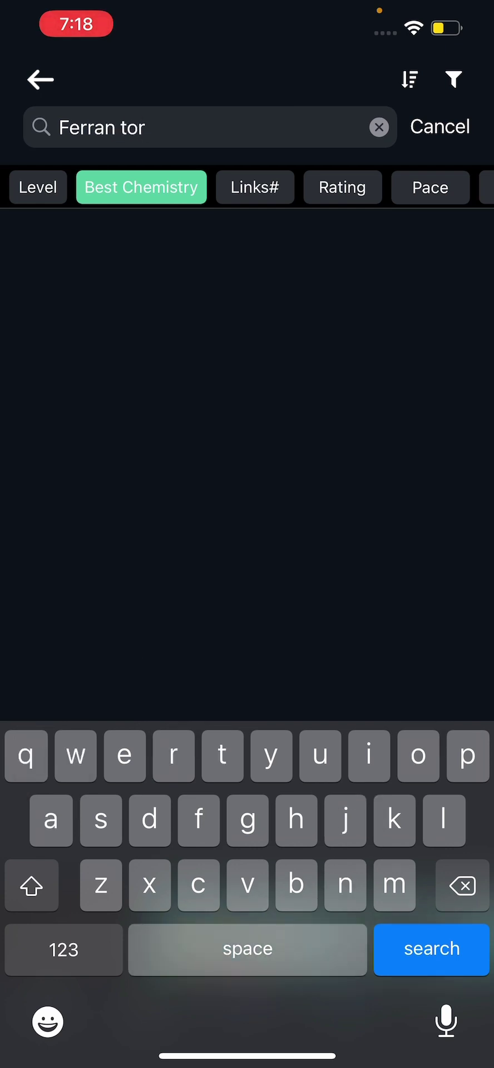
{"action": "left_click", "coordinate": [278, 316]}
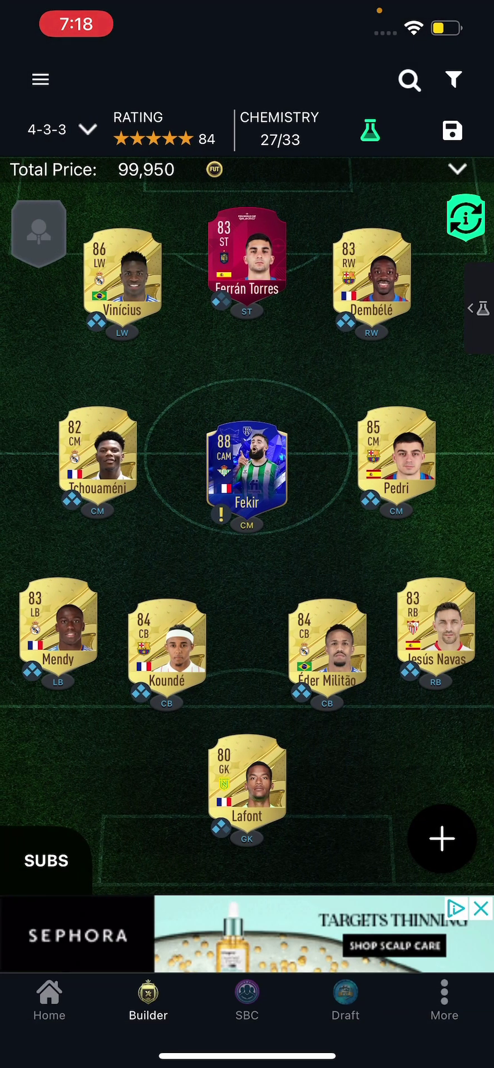
{"action": "left_click", "coordinate": [238, 267]}
{"action": "left_click", "coordinate": [281, 178]}
{"action": "left_click", "coordinate": [247, 261]}
{"action": "type", "text": "Ferran"}
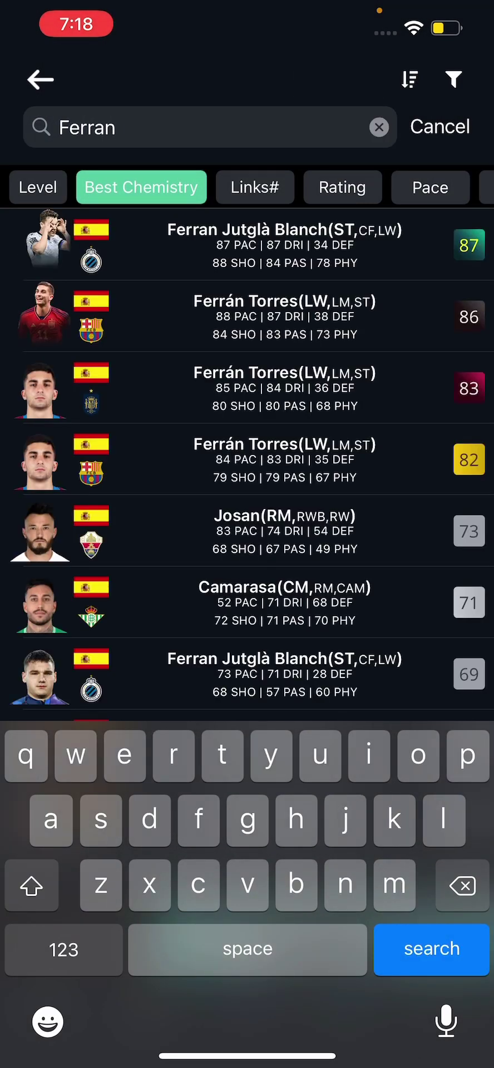
{"action": "left_click", "coordinate": [278, 459]}
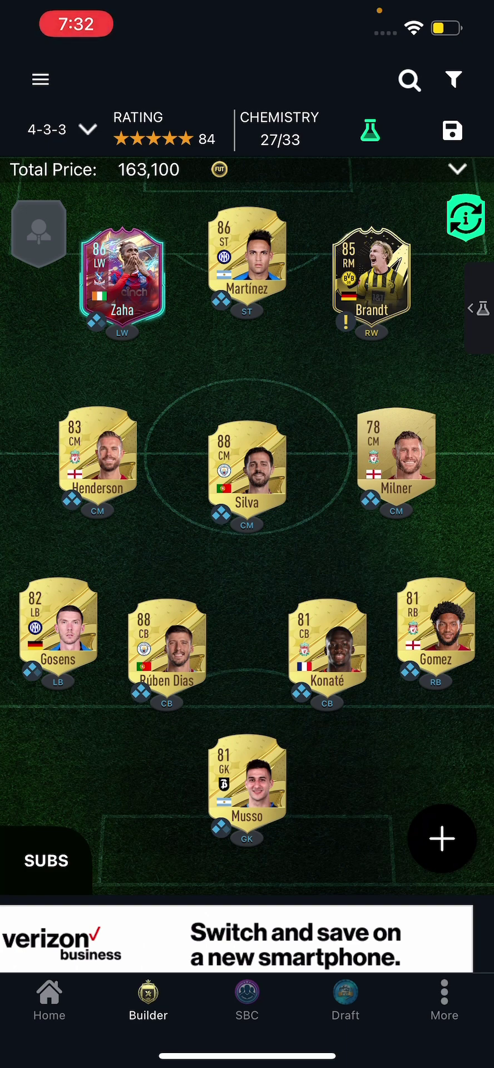
{"action": "left_click", "coordinate": [246, 784]}
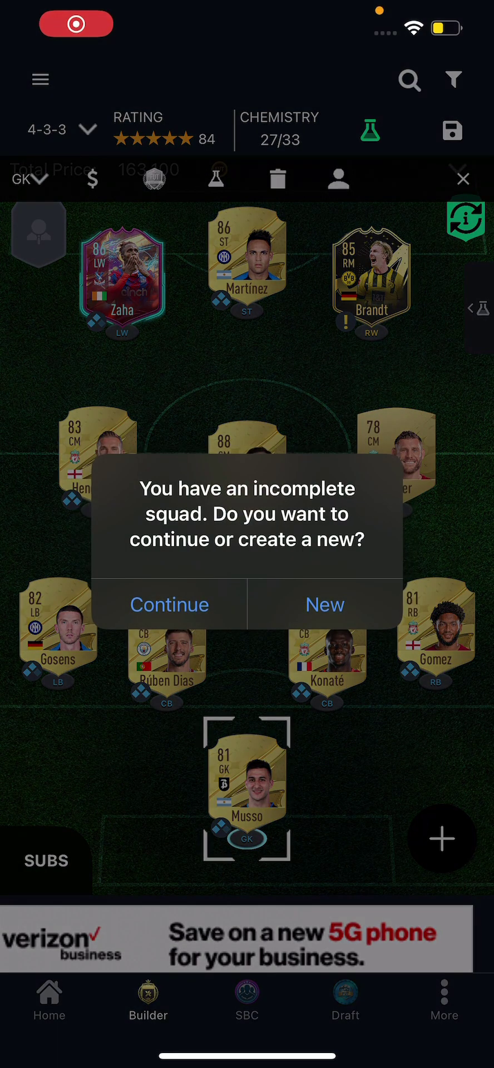
Dismiss the incomplete-squad prompt and put the 87 Maignan in goal.
{"action": "left_click", "coordinate": [167, 602]}
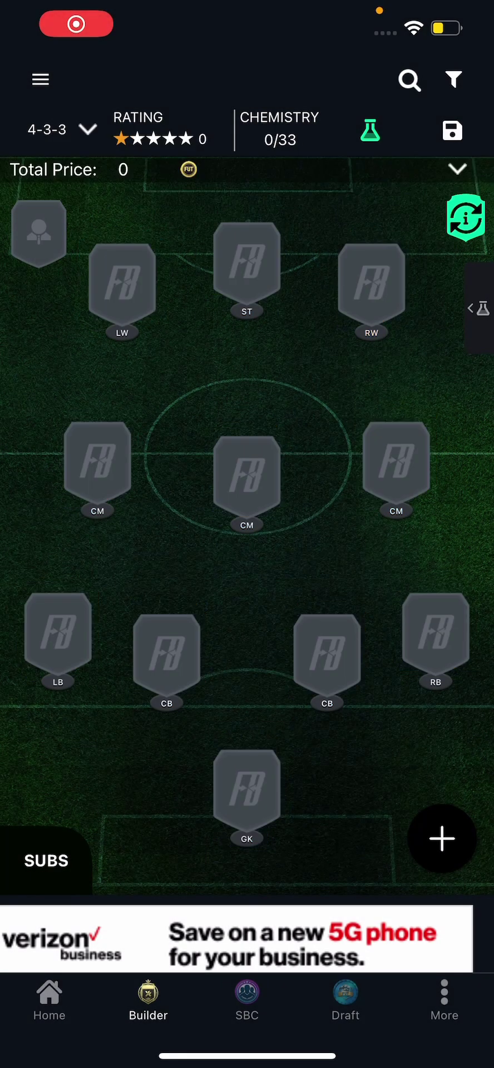
{"action": "left_click", "coordinate": [409, 80]}
{"action": "left_click", "coordinate": [139, 128]}
{"action": "type", "text": "Maignan"}
{"action": "key", "text": "Return"}
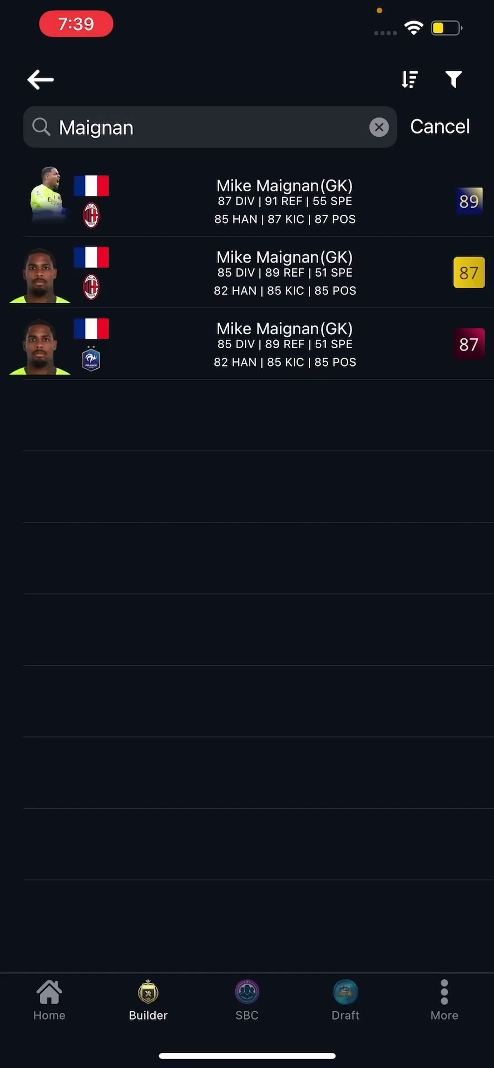
{"action": "left_click", "coordinate": [278, 273]}
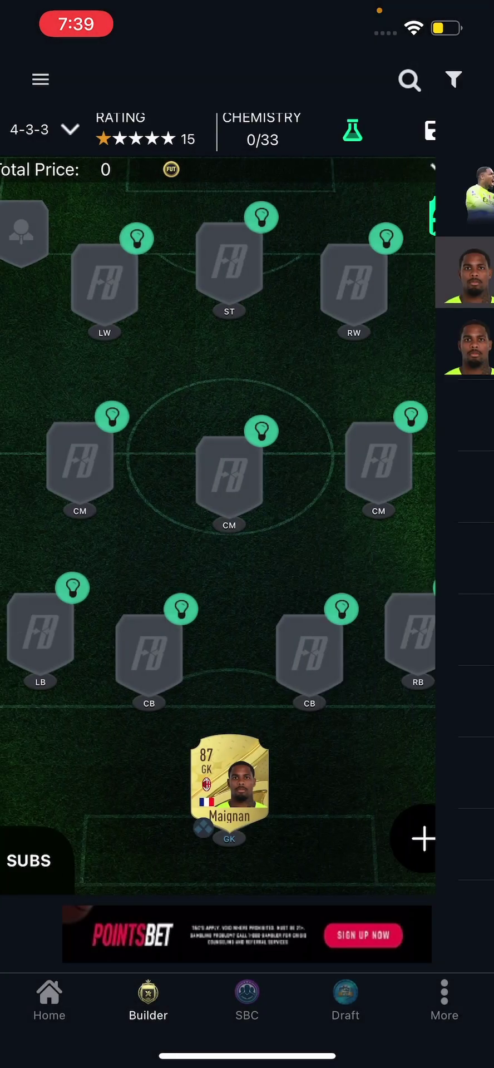
Add the 84 Chris Smalling at centre-back and the 86 Matias Viña at left-back.
{"action": "left_click", "coordinate": [247, 267]}
{"action": "type", "text": "smallin"}
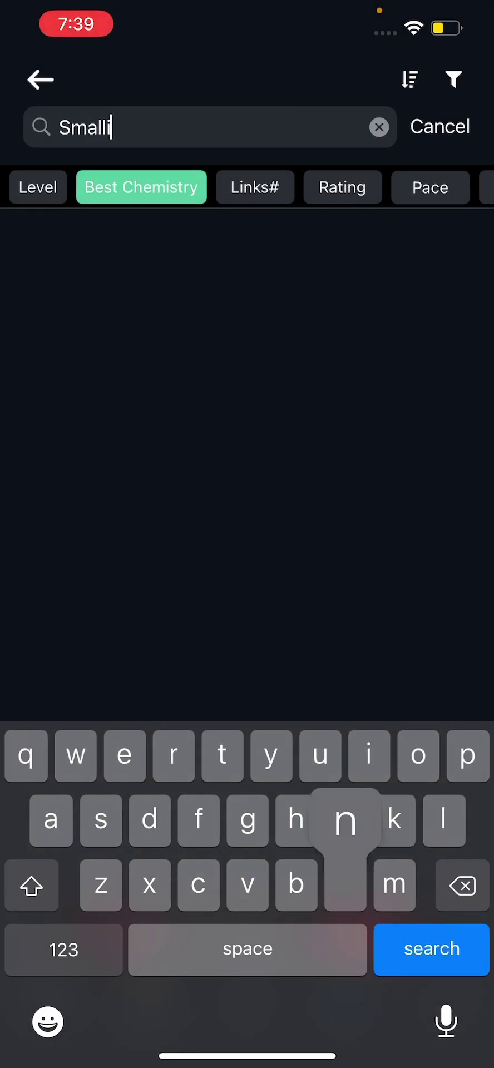
{"action": "type", "text": "g"}
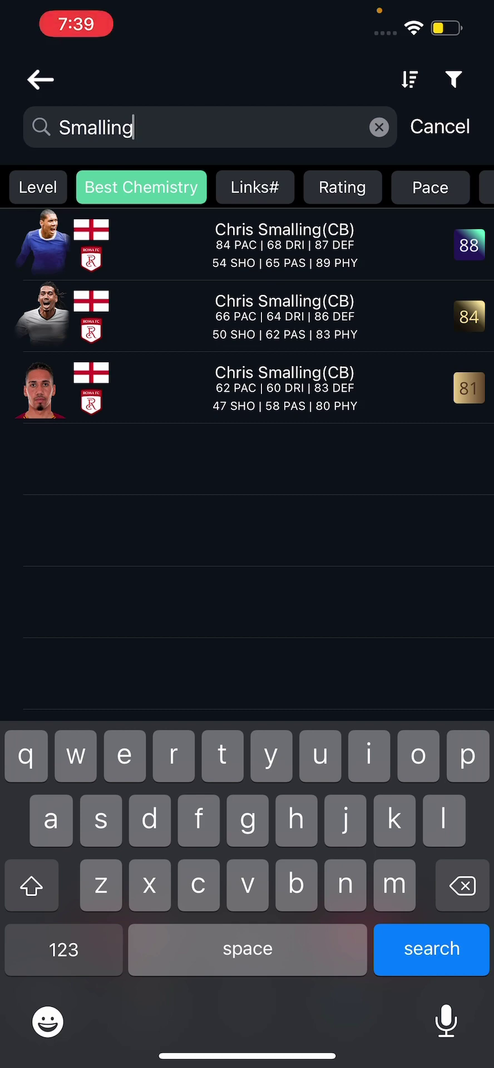
{"action": "left_click", "coordinate": [284, 316]}
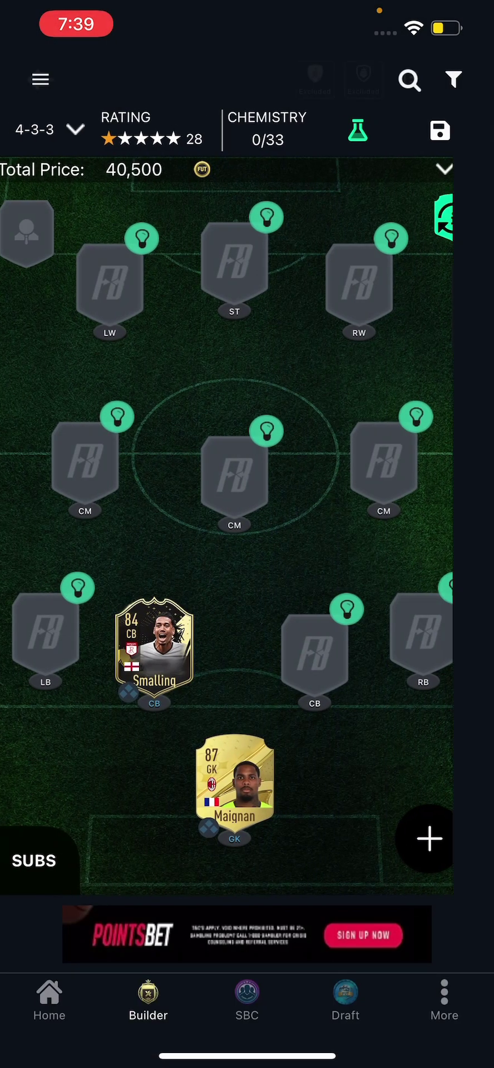
{"action": "left_click", "coordinate": [300, 651]}
{"action": "type", "text": "Vin"}
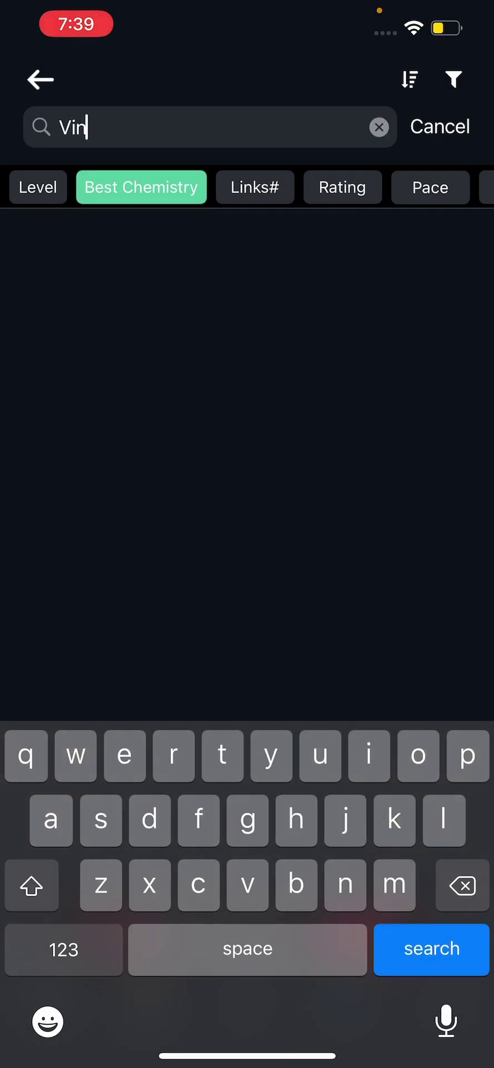
{"action": "type", "text": "a"}
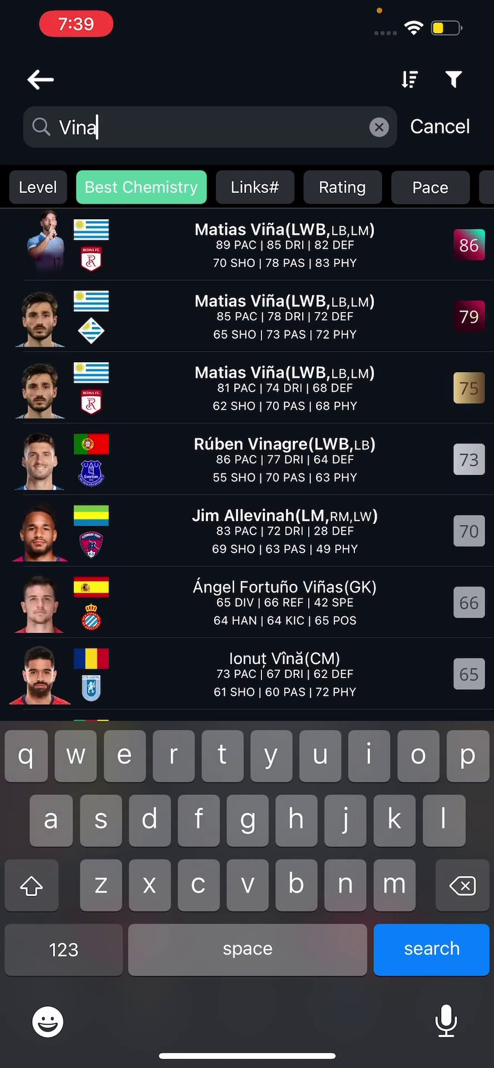
{"action": "left_click", "coordinate": [284, 245]}
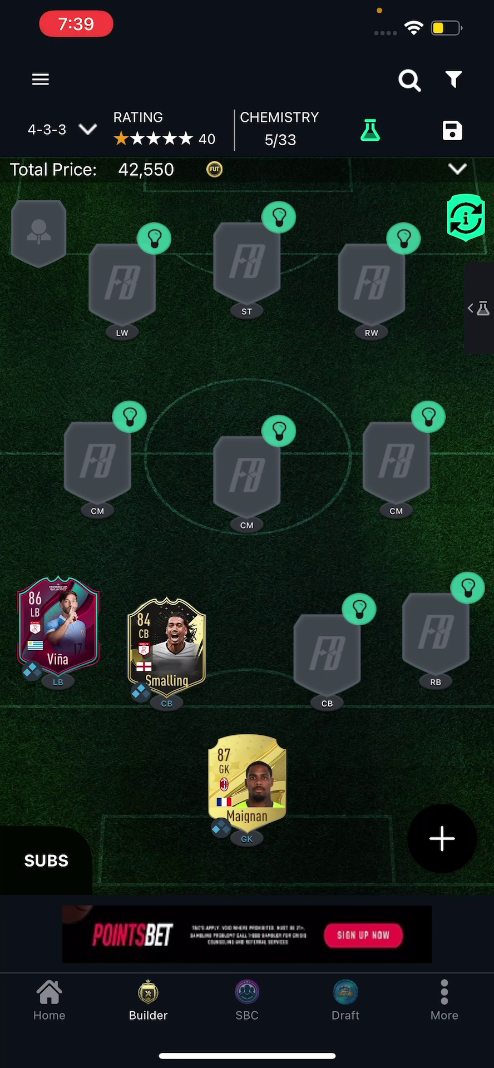
Place the 84 Fikayo Tomori at centre-back and the 80 Jurriën Timber at right-back.
{"action": "left_click", "coordinate": [327, 650]}
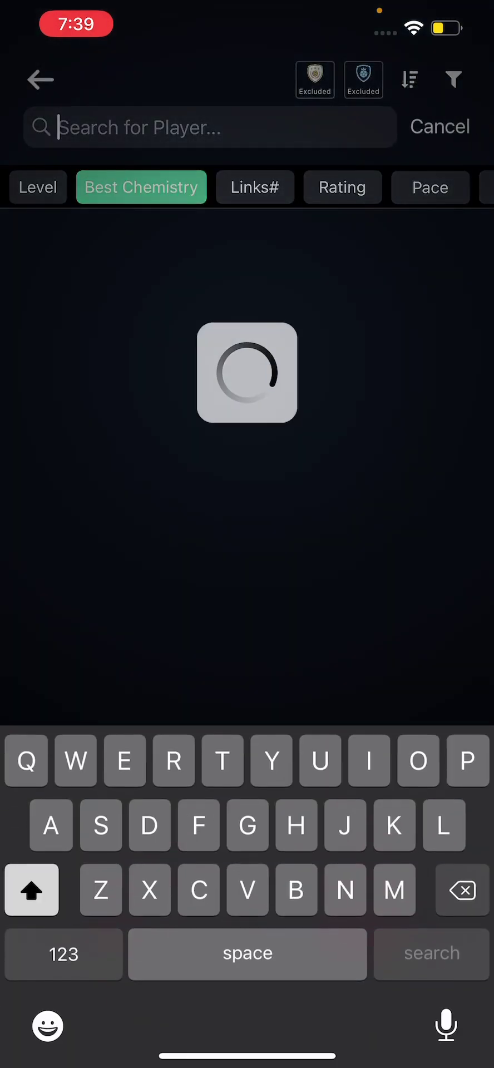
{"action": "type", "text": "Tomori"}
{"action": "key", "text": "Return"}
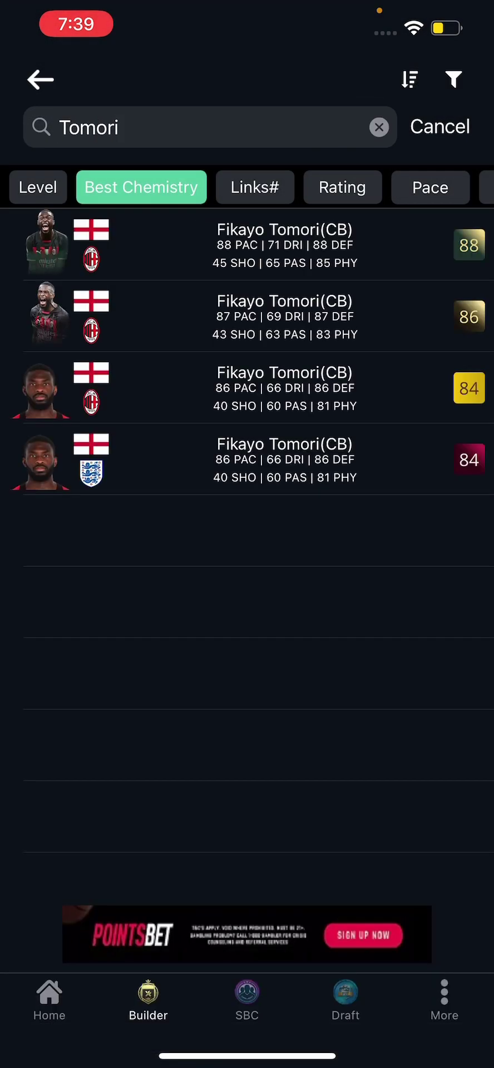
{"action": "left_click", "coordinate": [247, 387]}
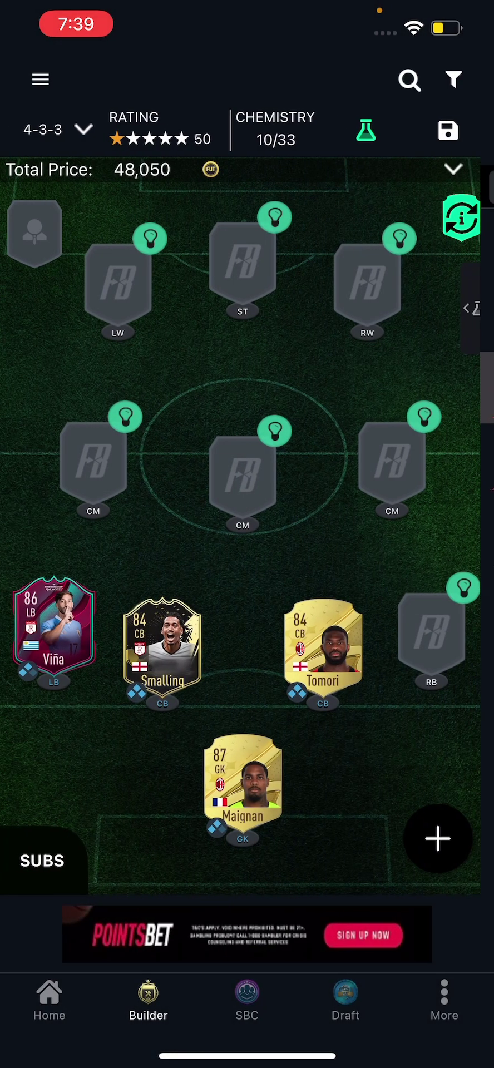
{"action": "left_click", "coordinate": [437, 640]}
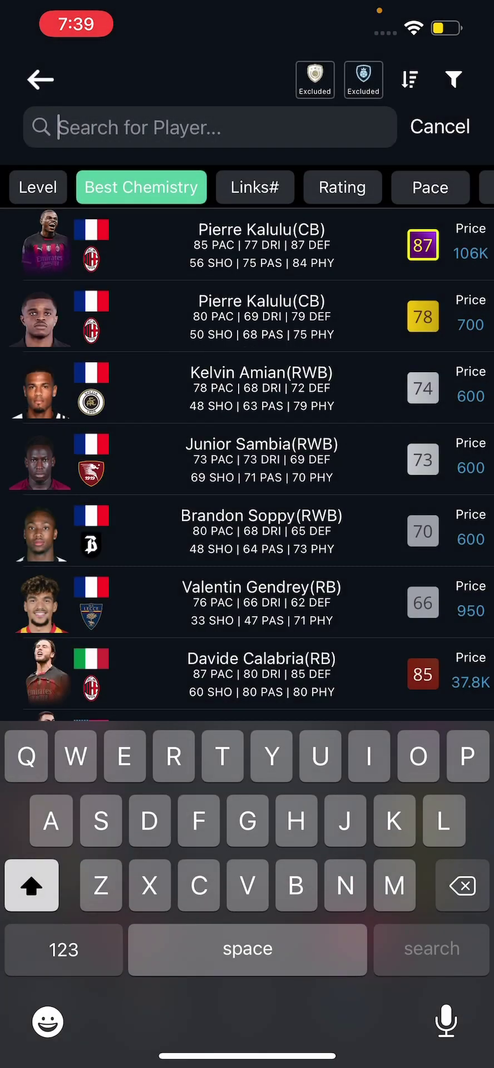
{"action": "type", "text": "Timber"}
{"action": "key", "text": "Return"}
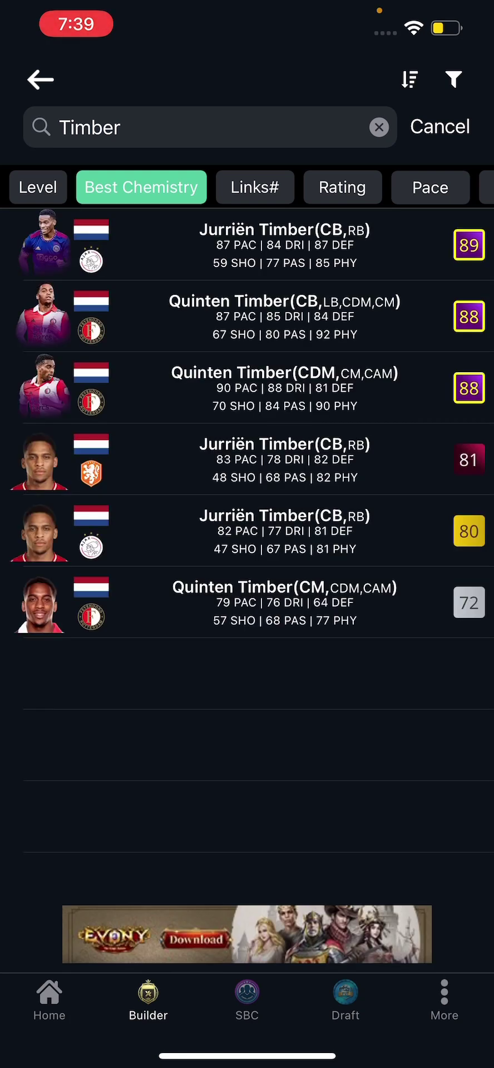
{"action": "left_click", "coordinate": [278, 531]}
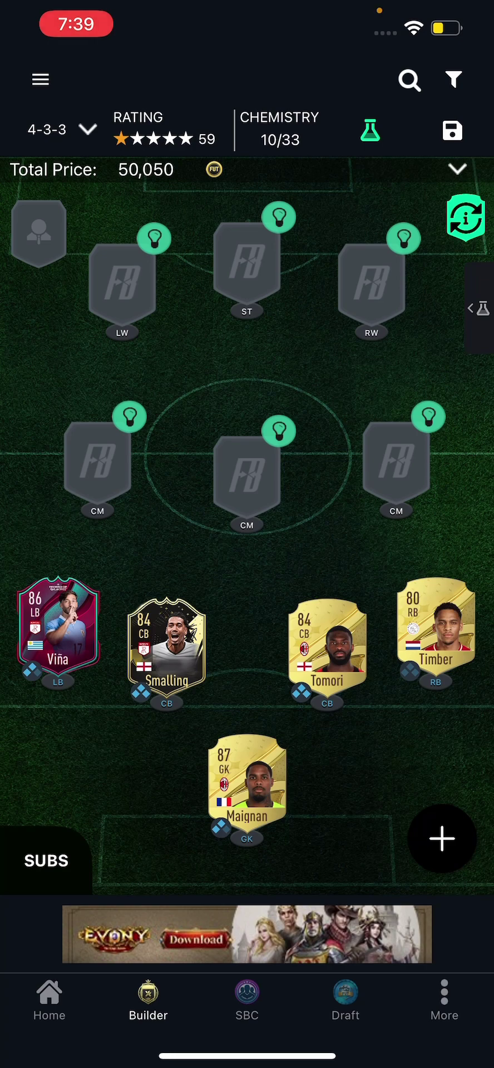
Switch the squad formation from 4-3-3 to 4-2-4.
{"action": "left_click", "coordinate": [61, 129]}
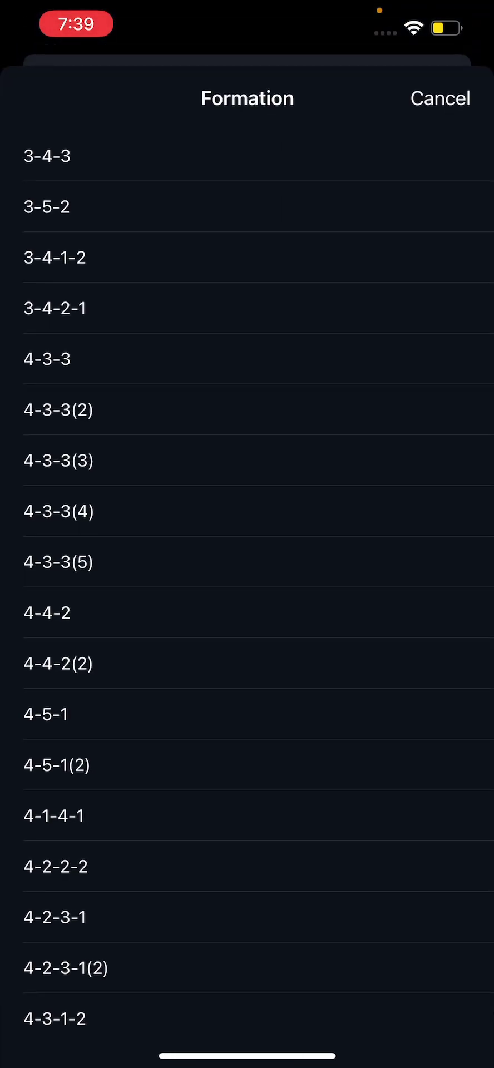
{"action": "scroll", "coordinate": [247, 556], "scroll_direction": "down", "scroll_amount": 10}
{"action": "left_click", "coordinate": [55, 885]}
Put the 88 Mohammed Kudus and 87 Sandro Tonali in central midfield.
{"action": "left_click", "coordinate": [166, 467]}
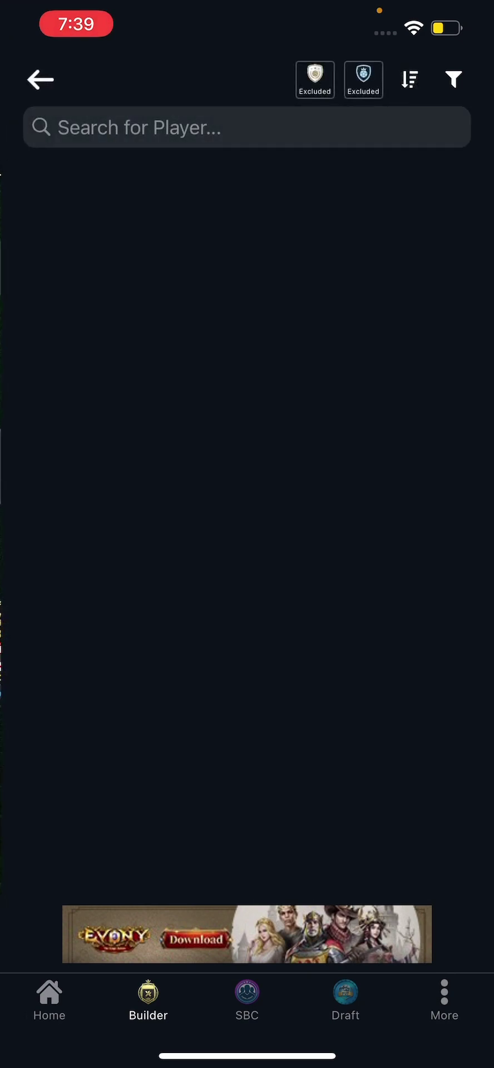
{"action": "type", "text": "Kudu"}
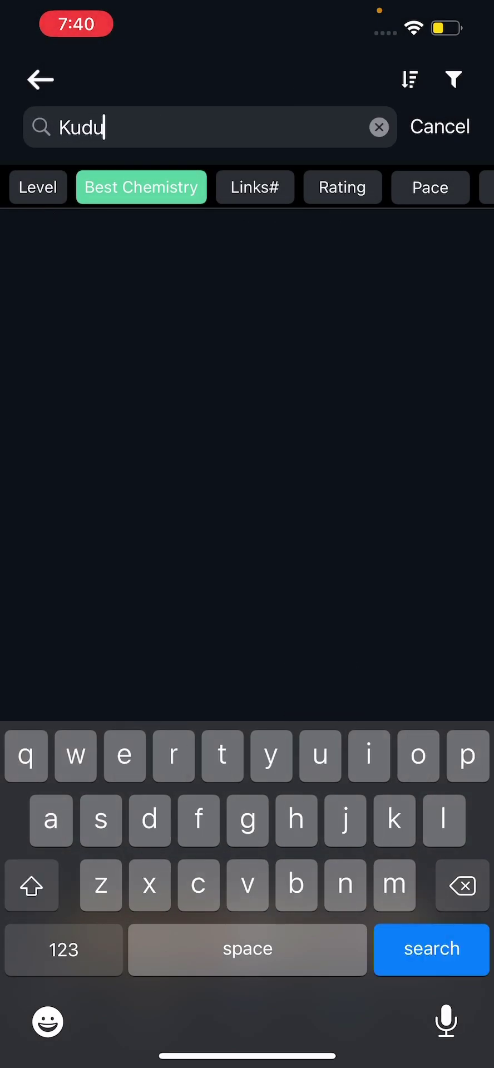
{"action": "type", "text": "s"}
{"action": "key", "text": "Return"}
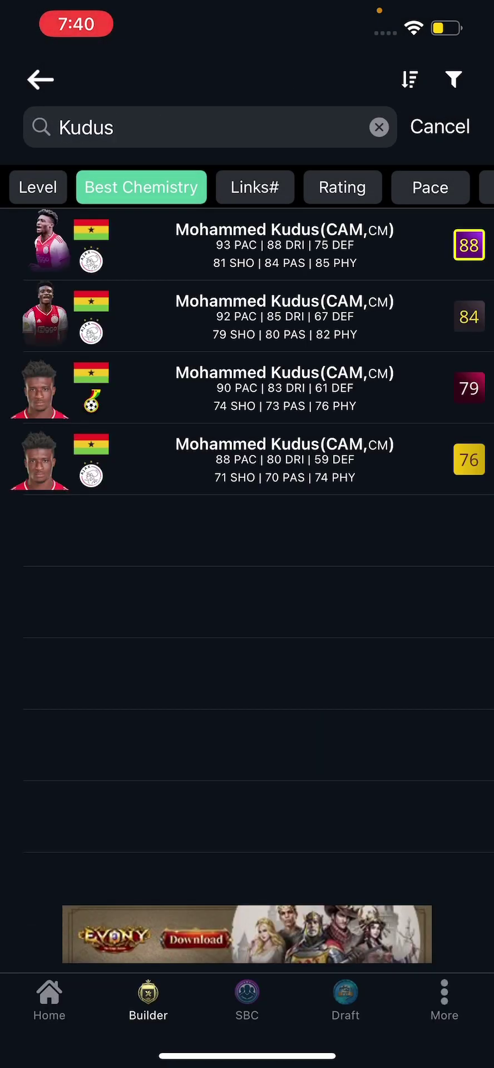
{"action": "left_click", "coordinate": [278, 245]}
{"action": "left_click", "coordinate": [410, 78]}
{"action": "type", "text": "Tonsl"}
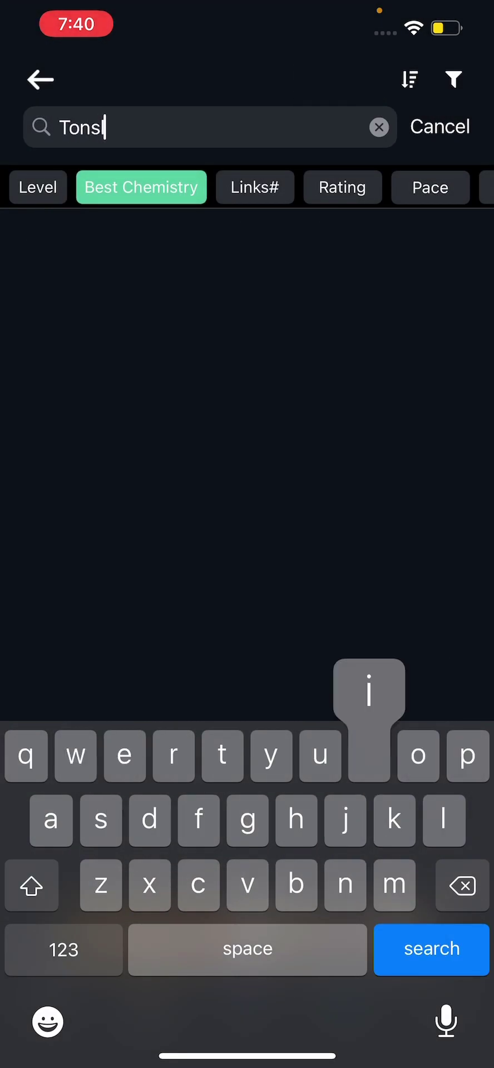
{"action": "type", "text": "i"}
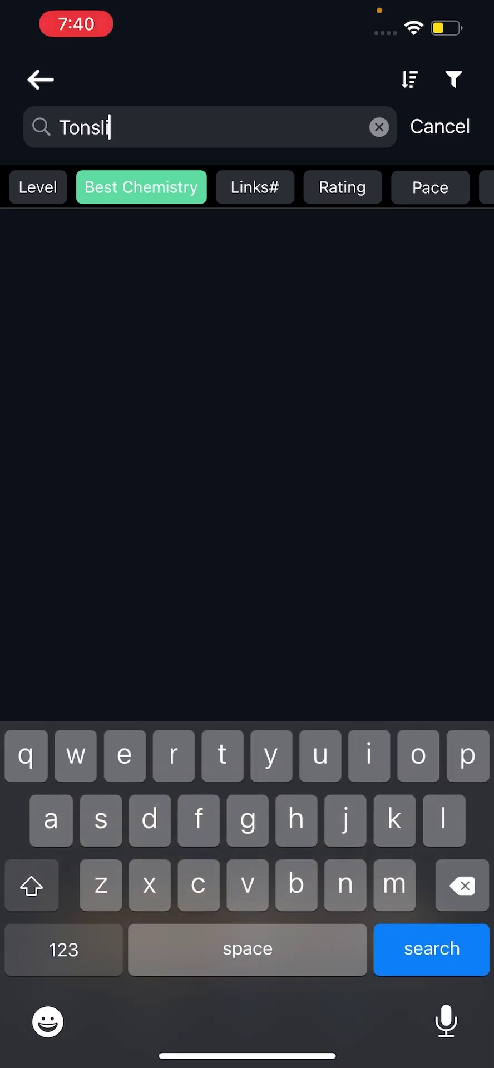
{"action": "key", "text": "BackSpace"}
{"action": "key", "text": "BackSpace"}
{"action": "type", "text": "ali"}
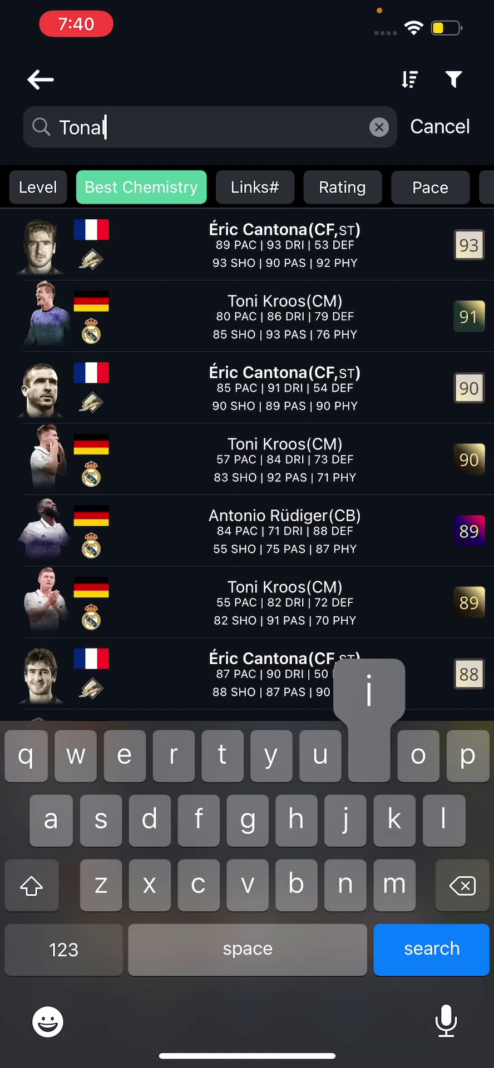
{"action": "key", "text": "Return"}
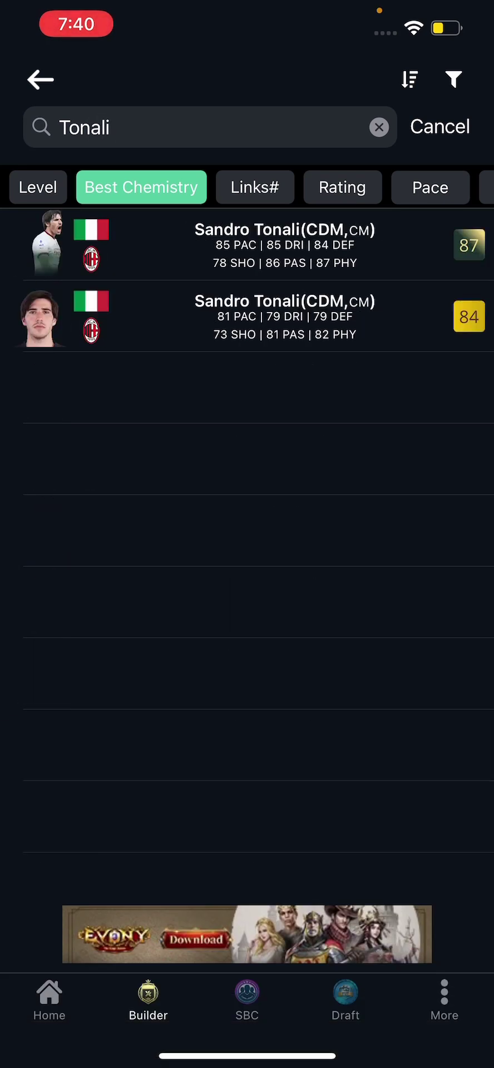
{"action": "left_click", "coordinate": [284, 244]}
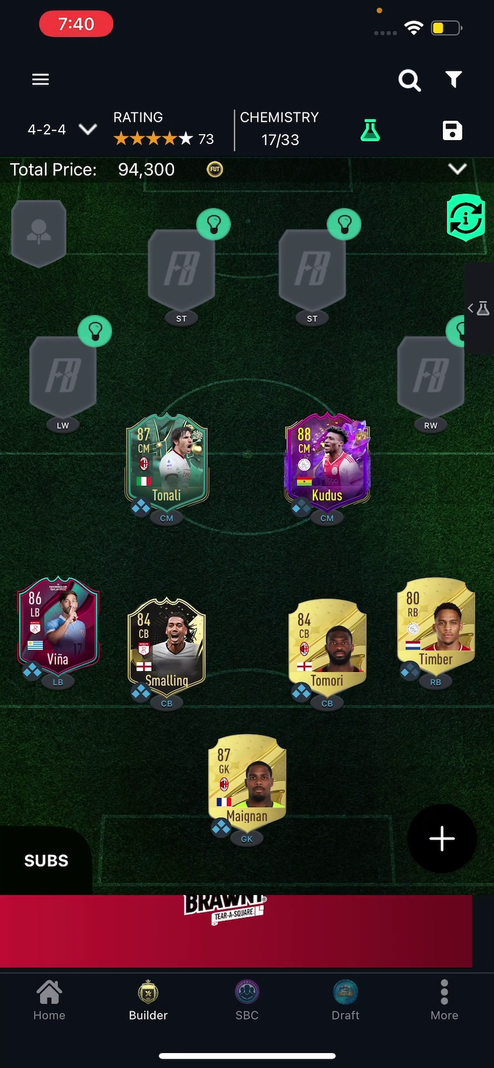
Place the 85 Steven Bergwijn at left wing and the 87 Ante Rebic at striker.
{"action": "left_click", "coordinate": [181, 270]}
{"action": "left_click", "coordinate": [139, 127]}
{"action": "type", "text": "Berg"}
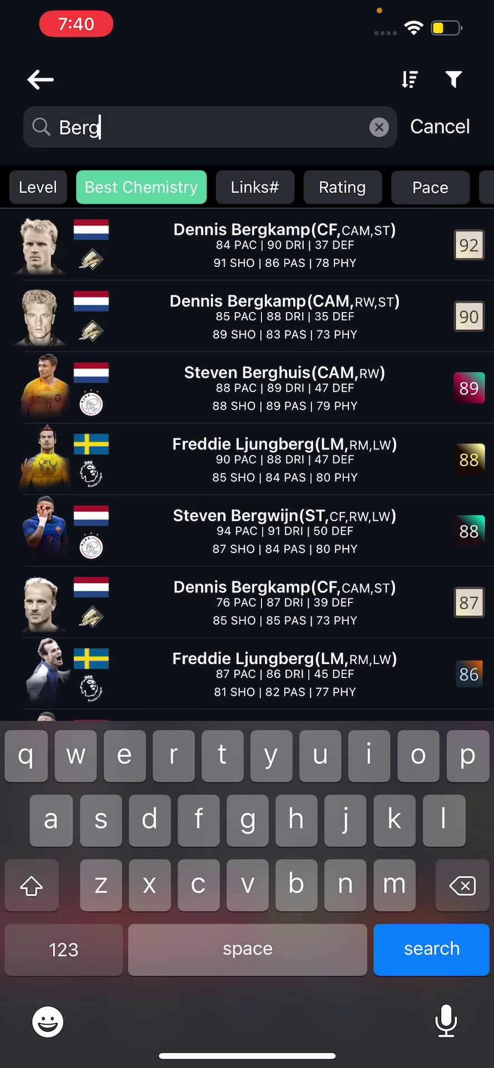
{"action": "type", "text": "wijn"}
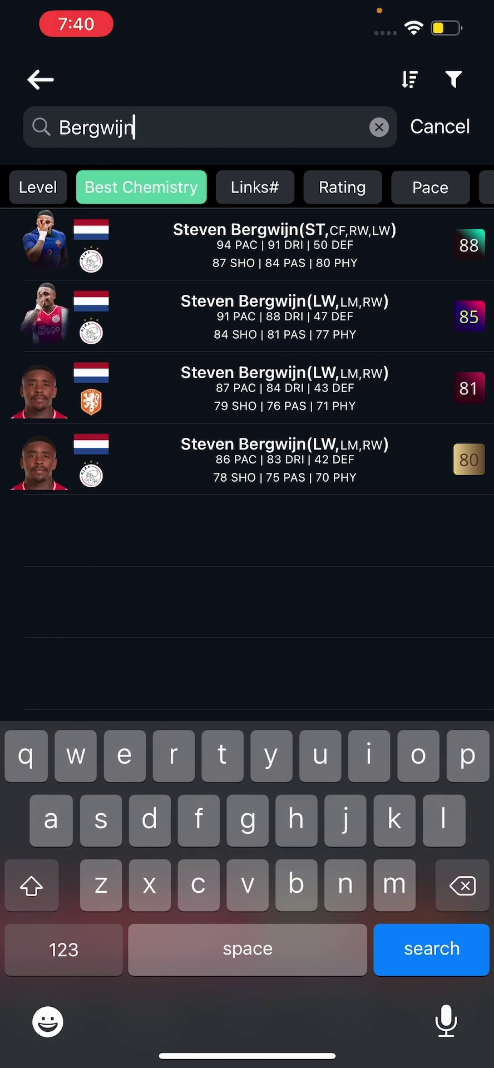
{"action": "left_click", "coordinate": [284, 316]}
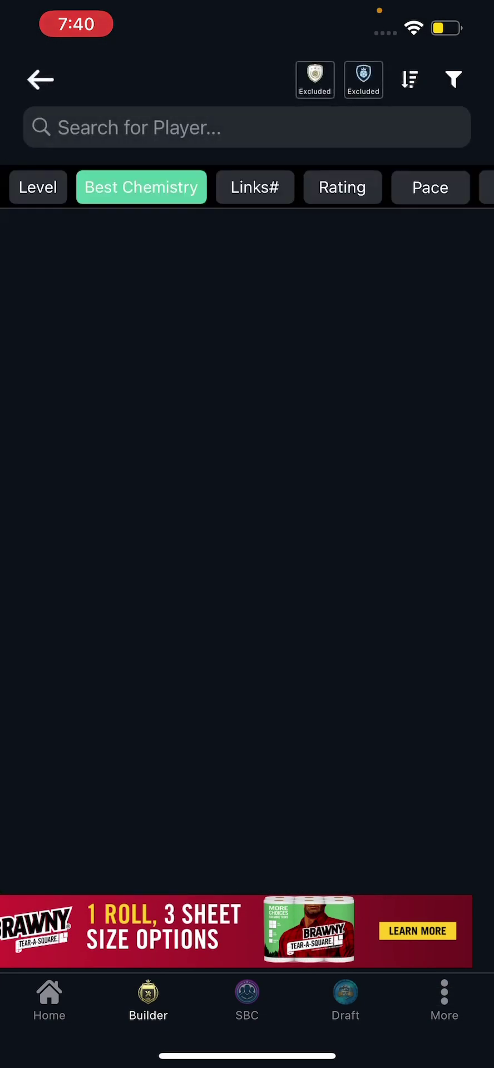
{"action": "left_click", "coordinate": [139, 128]}
{"action": "type", "text": "Rebic"}
{"action": "key", "text": "Return"}
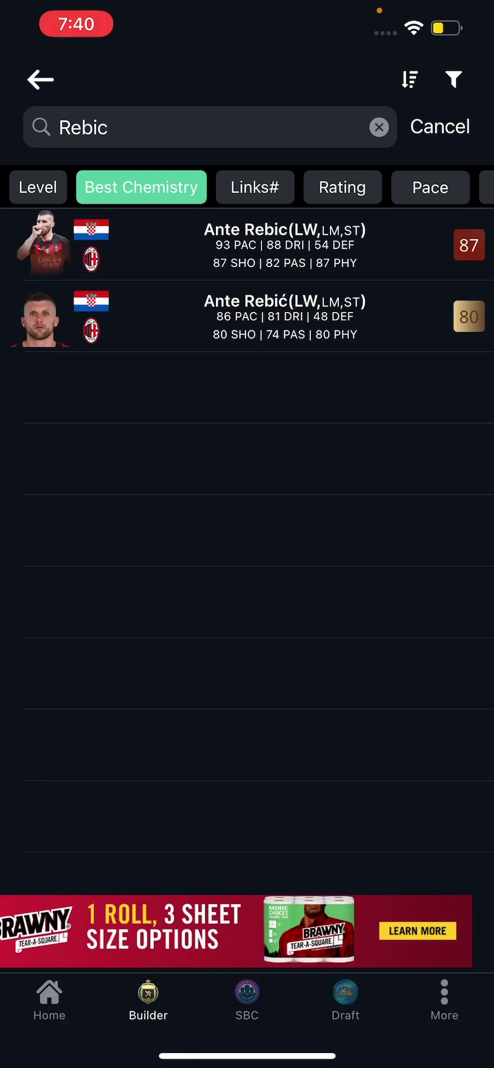
{"action": "left_click", "coordinate": [284, 245]}
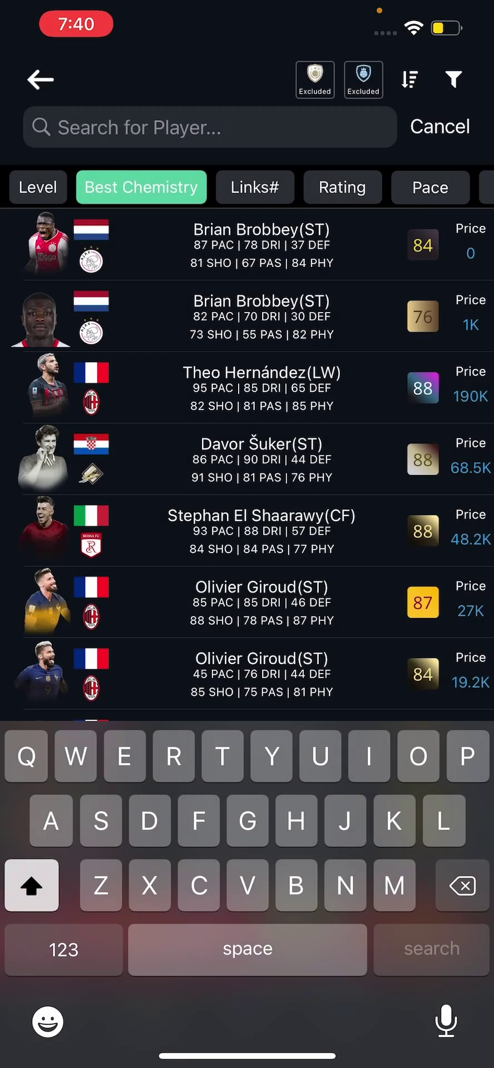
Add the 87 Osimhen at the other striker spot and the 86 Federico Valverde at right wing.
{"action": "type", "text": "d"}
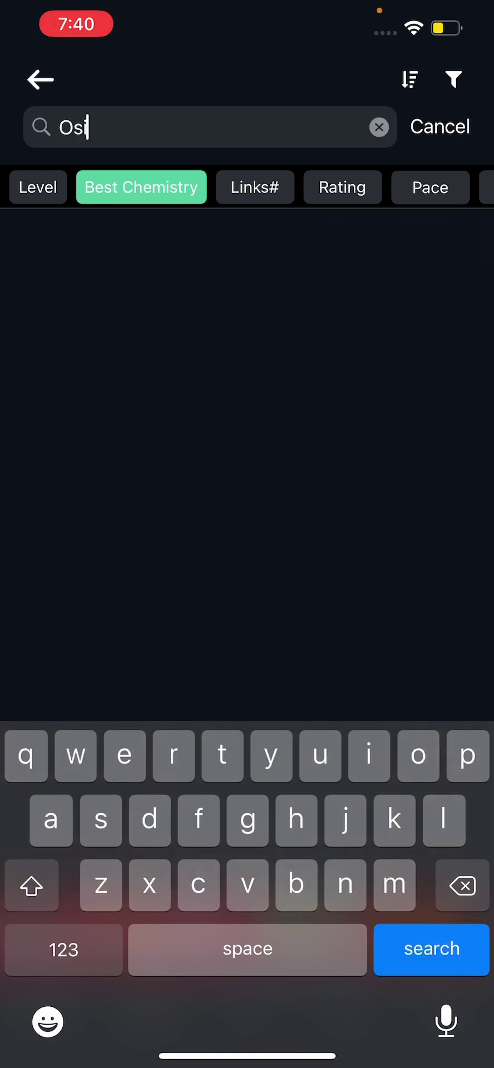
{"action": "type", "text": "men"}
{"action": "key", "text": "BackSpace"}
{"action": "key", "text": "BackSpace"}
{"action": "key", "text": "BackSpace"}
{"action": "type", "text": "imhen"}
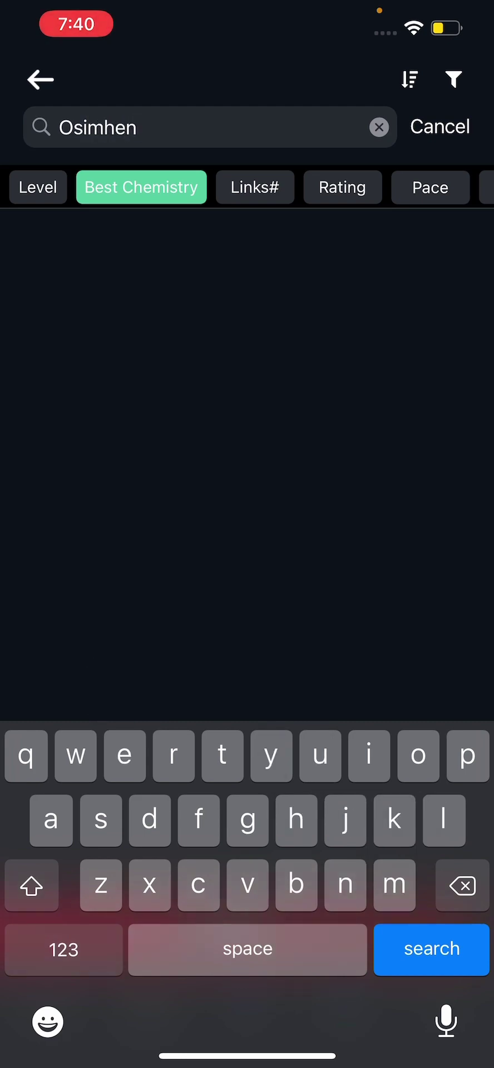
{"action": "left_click", "coordinate": [284, 316]}
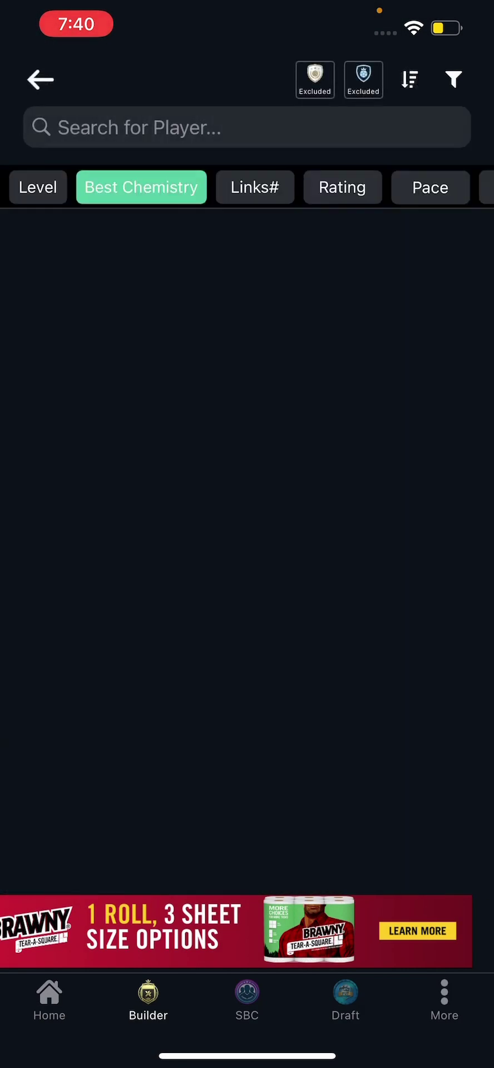
{"action": "left_click", "coordinate": [111, 127]}
{"action": "type", "text": "Valverde"}
{"action": "key", "text": "Return"}
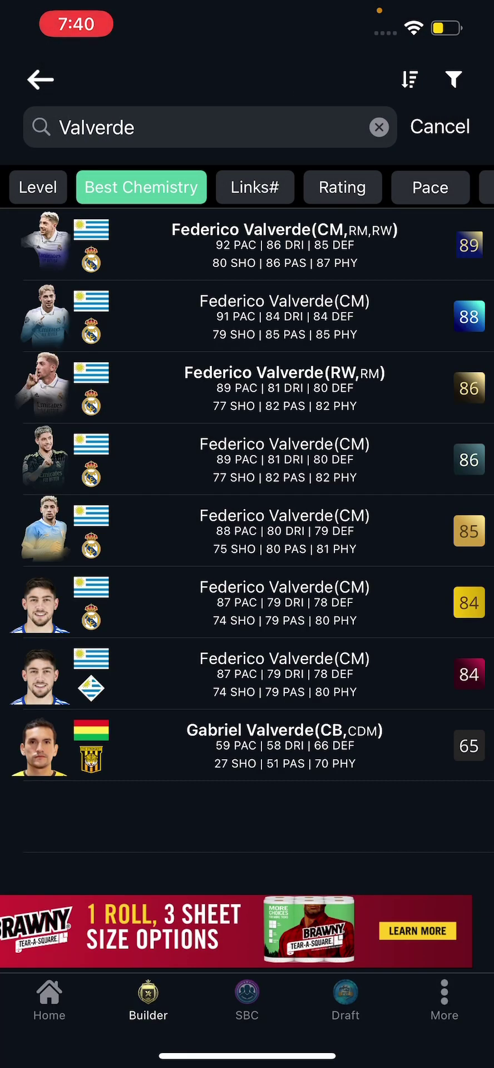
{"action": "left_click", "coordinate": [285, 387]}
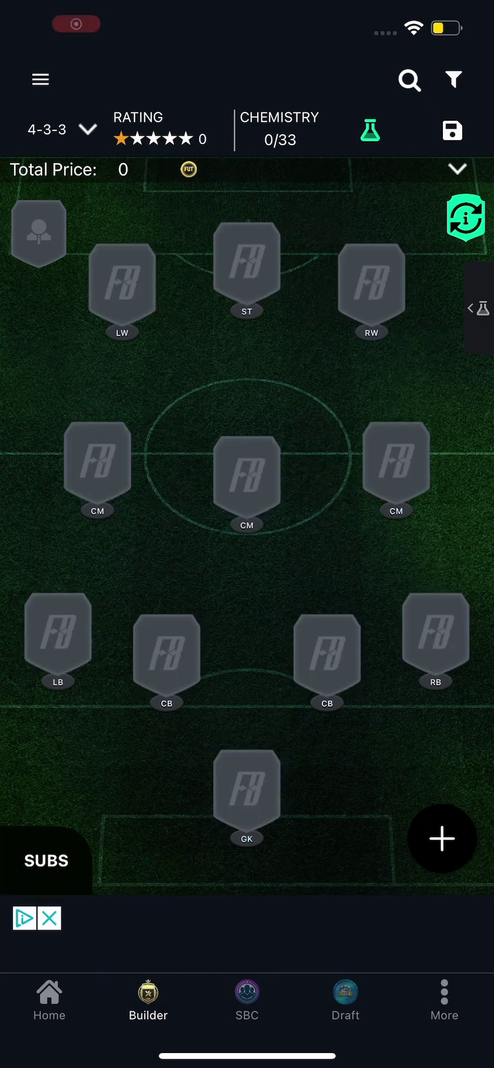
Set the new squad to 4-2-4 and put the 88-rated Donnarumma in goal.
{"action": "left_click", "coordinate": [61, 129]}
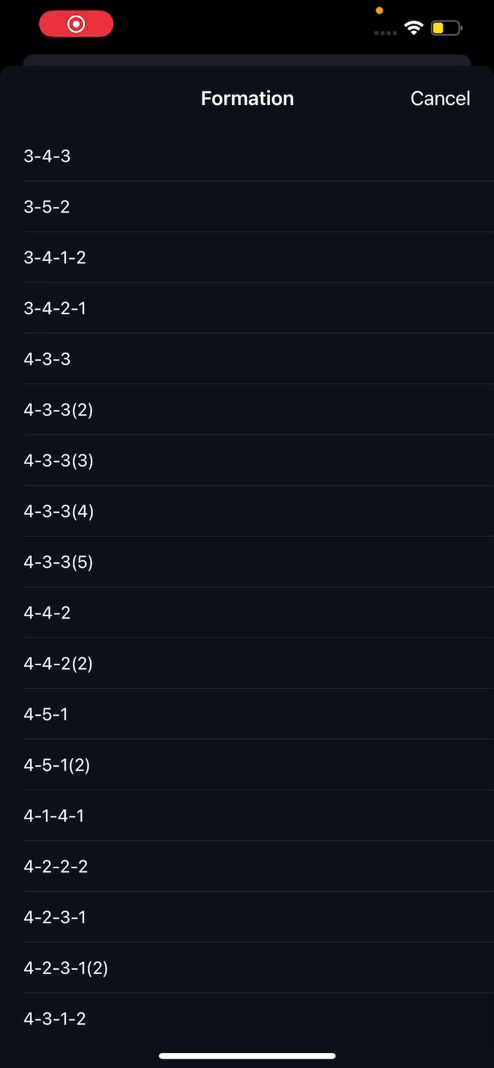
{"action": "scroll", "coordinate": [247, 556], "scroll_direction": "down", "scroll_amount": 12}
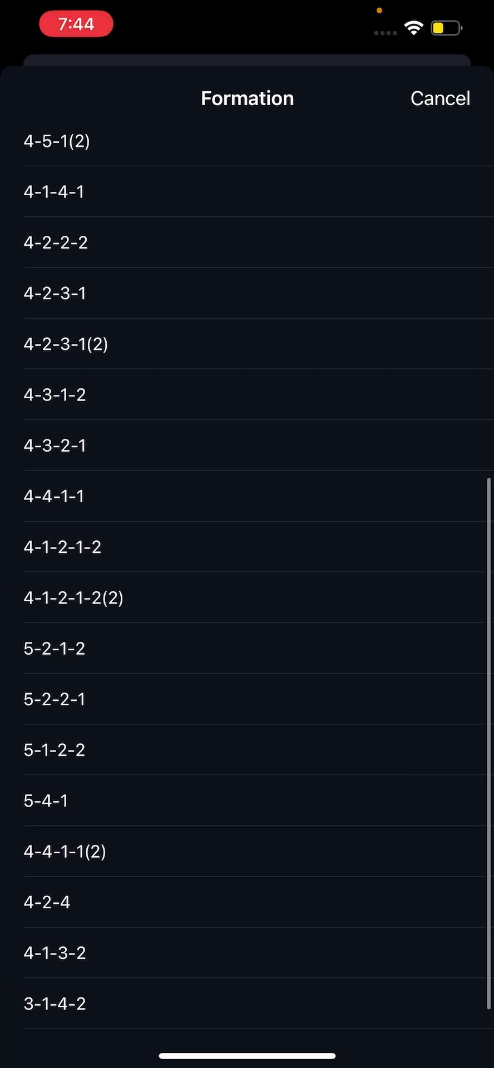
{"action": "left_click", "coordinate": [54, 889]}
{"action": "left_click", "coordinate": [179, 251]}
{"action": "left_click", "coordinate": [167, 128]}
{"action": "type", "text": "Donn"}
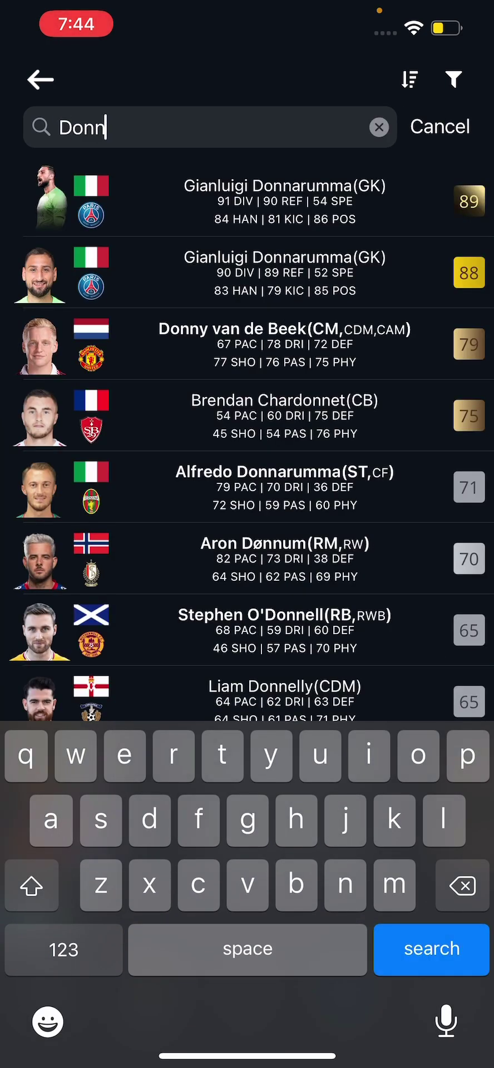
{"action": "left_click", "coordinate": [285, 272]}
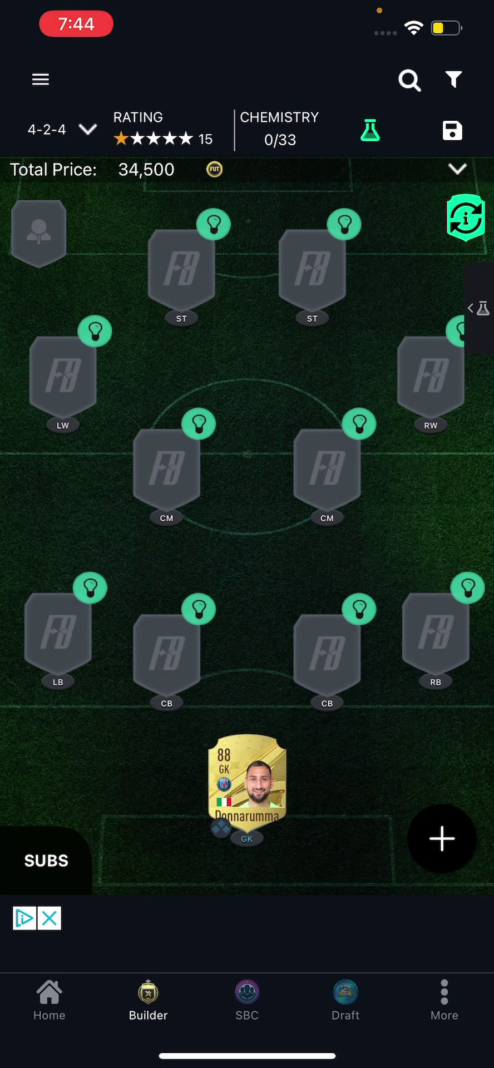
Put Kimpembe at centre-back, replacing the 84-rated card with the 83-rated one.
{"action": "left_click", "coordinate": [167, 650]}
{"action": "left_click", "coordinate": [211, 127]}
{"action": "type", "text": "Kimpembe"}
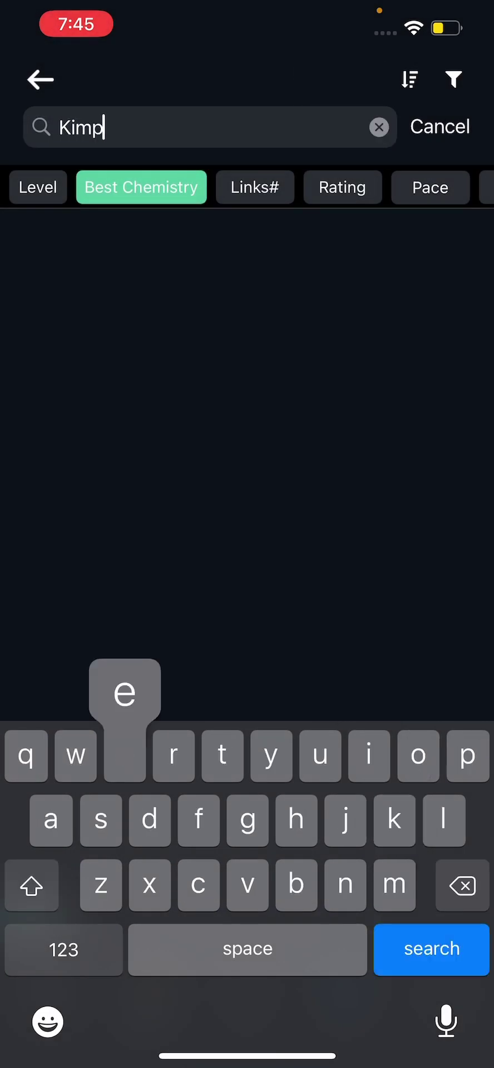
{"action": "key", "text": "Return"}
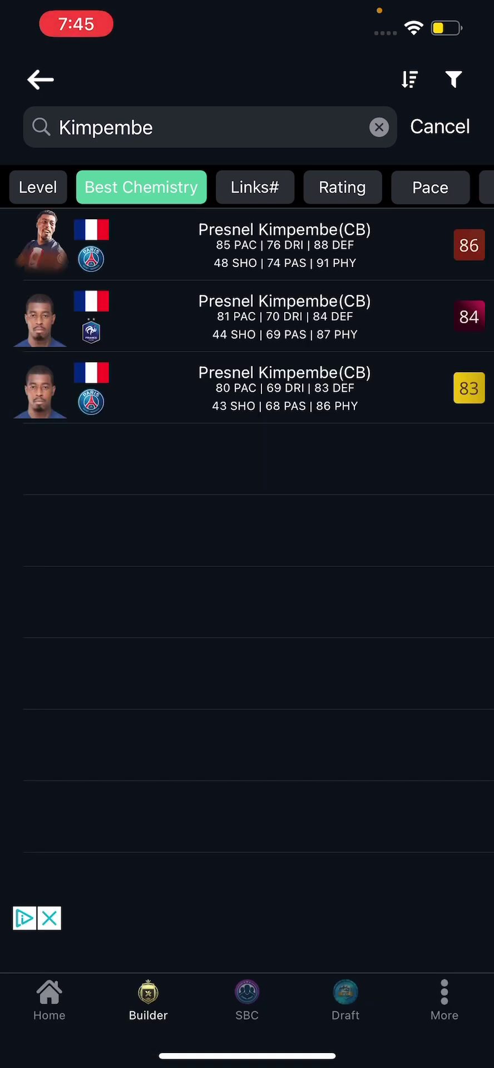
{"action": "left_click", "coordinate": [278, 315]}
{"action": "left_click", "coordinate": [161, 640]}
{"action": "left_click", "coordinate": [360, 178]}
{"action": "left_click", "coordinate": [167, 647]}
{"action": "type", "text": "Kimpembe"}
{"action": "key", "text": "Return"}
{"action": "left_click", "coordinate": [285, 388]}
Search for Lejeune for the other centre-back slot.
{"action": "left_click", "coordinate": [310, 642]}
{"action": "type", "text": "Le jeune"}
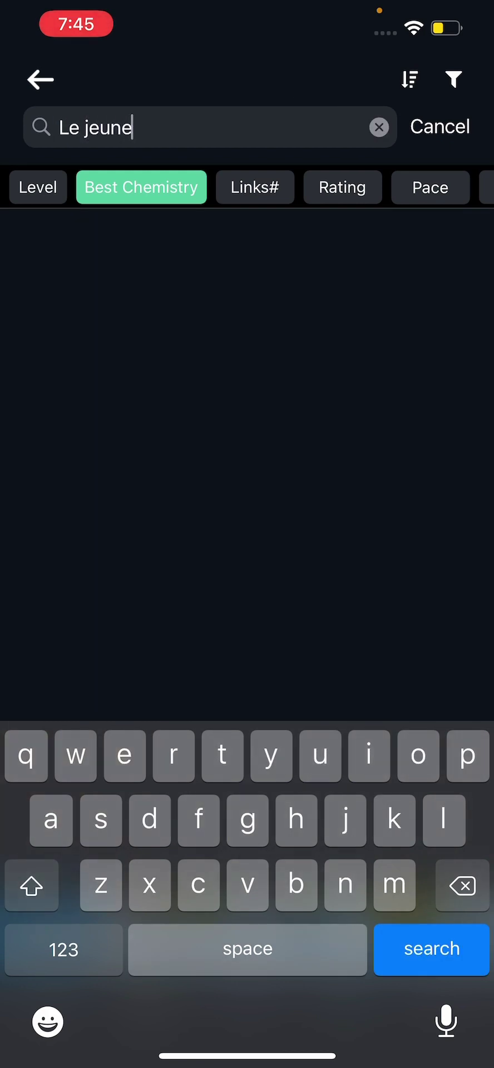
{"action": "key", "text": "BackSpace"}
{"action": "key", "text": "BackSpace"}
{"action": "key", "text": "BackSpace"}
{"action": "type", "text": "eune"}
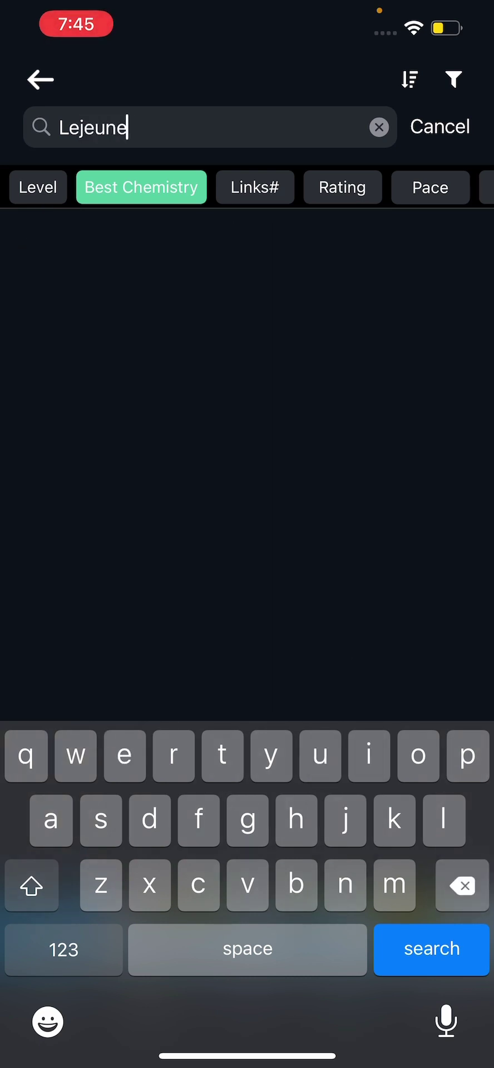
{"action": "key", "text": "BackSpace"}
Place the 85-rated Lejeune at centre back and the 83-rated Ferland Mendy at left back.
{"action": "left_click", "coordinate": [250, 244]}
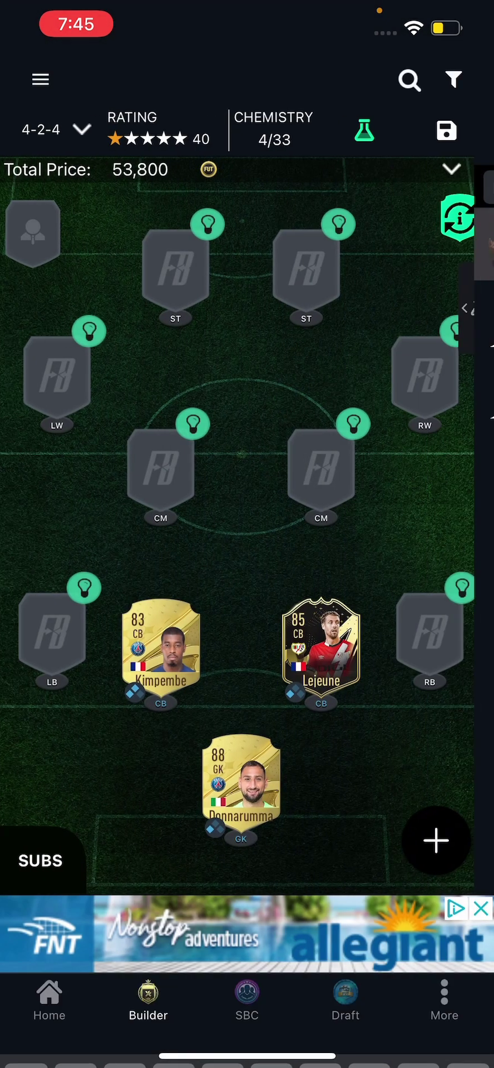
{"action": "left_click", "coordinate": [58, 634]}
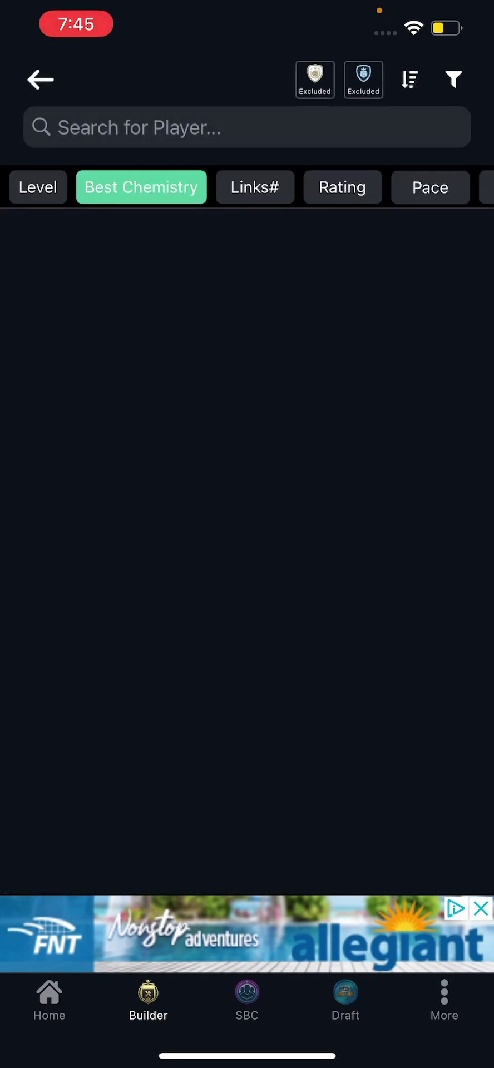
{"action": "left_click", "coordinate": [211, 127]}
{"action": "type", "text": "Mendy"}
{"action": "key", "text": "Return"}
{"action": "scroll", "coordinate": [250, 551], "scroll_direction": "down", "scroll_amount": 1}
{"action": "left_click", "coordinate": [284, 494]}
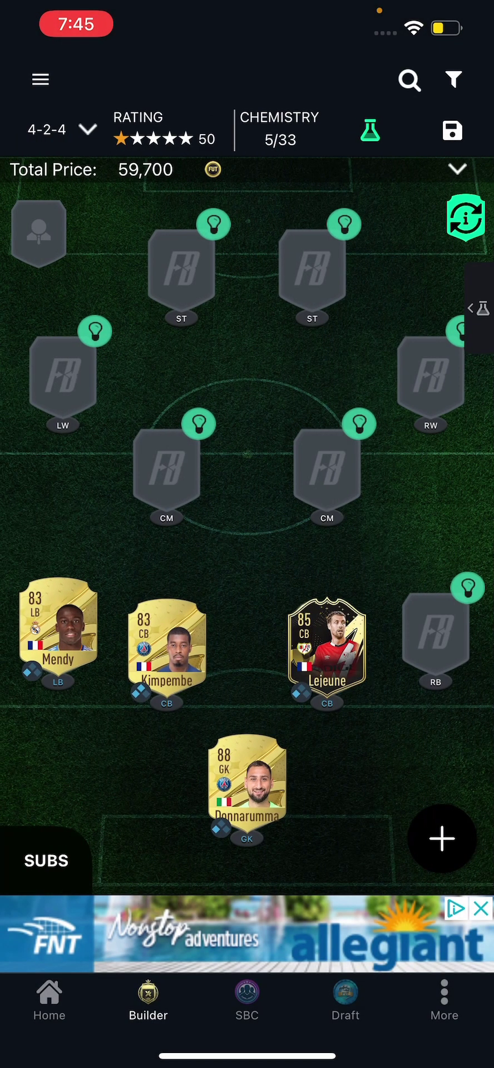
Add the 84-rated Hakimi at right back.
{"action": "left_click", "coordinate": [434, 631]}
{"action": "left_click", "coordinate": [212, 127]}
{"action": "type", "text": "Hakimi"}
{"action": "key", "text": "Return"}
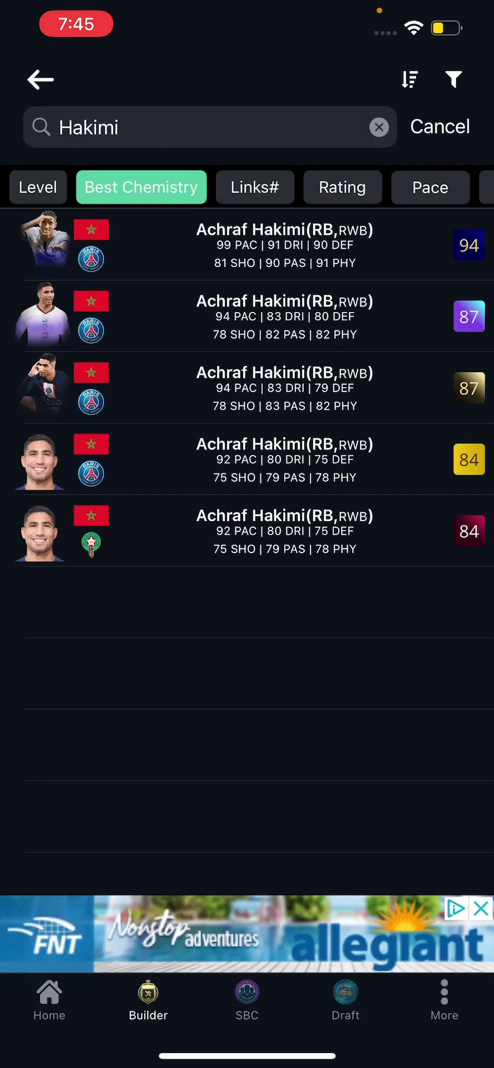
{"action": "left_click", "coordinate": [283, 459]}
Fill central midfield with the 80-rated Renato Sanches and the 86-rated Kuyt.
{"action": "left_click", "coordinate": [328, 640]}
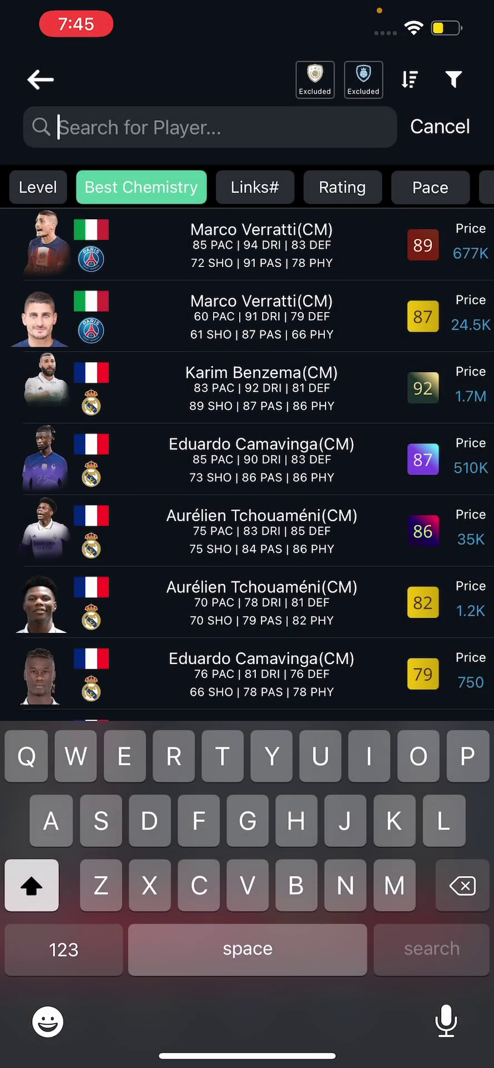
{"action": "type", "text": "R"}
{"action": "key", "text": "BackSpace"}
{"action": "type", "text": "sanches"}
{"action": "key", "text": "Return"}
{"action": "left_click", "coordinate": [285, 388]}
{"action": "left_click", "coordinate": [167, 650]}
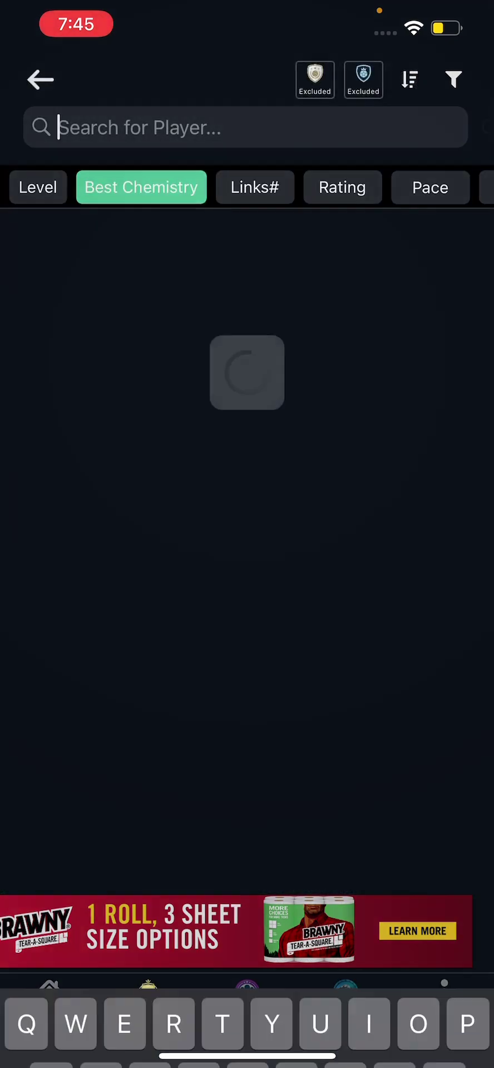
{"action": "type", "text": "Kuyt"}
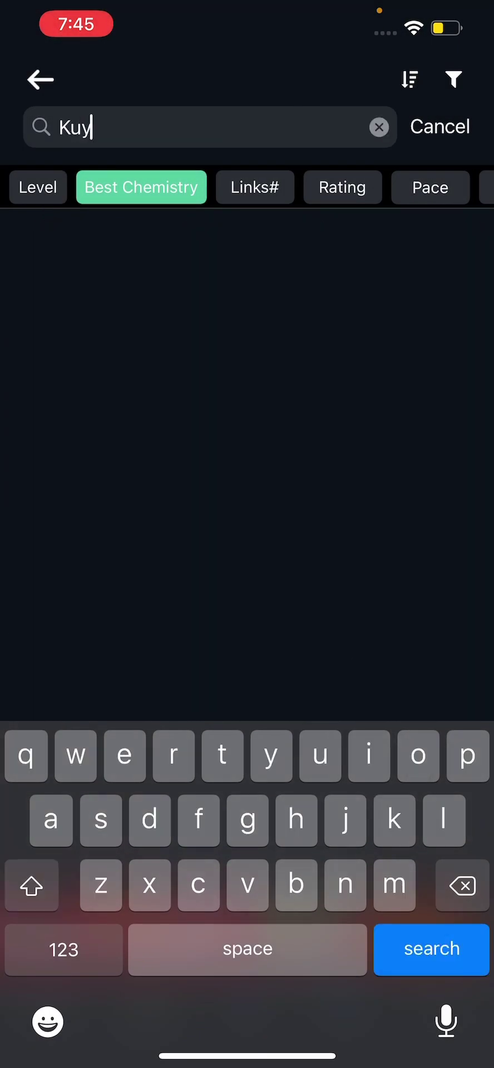
{"action": "key", "text": "Return"}
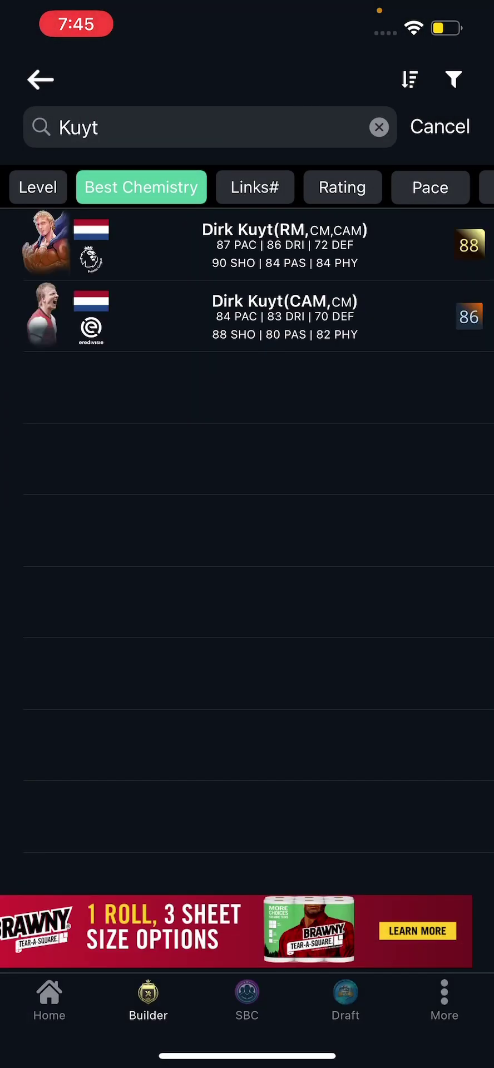
{"action": "left_click", "coordinate": [283, 316]}
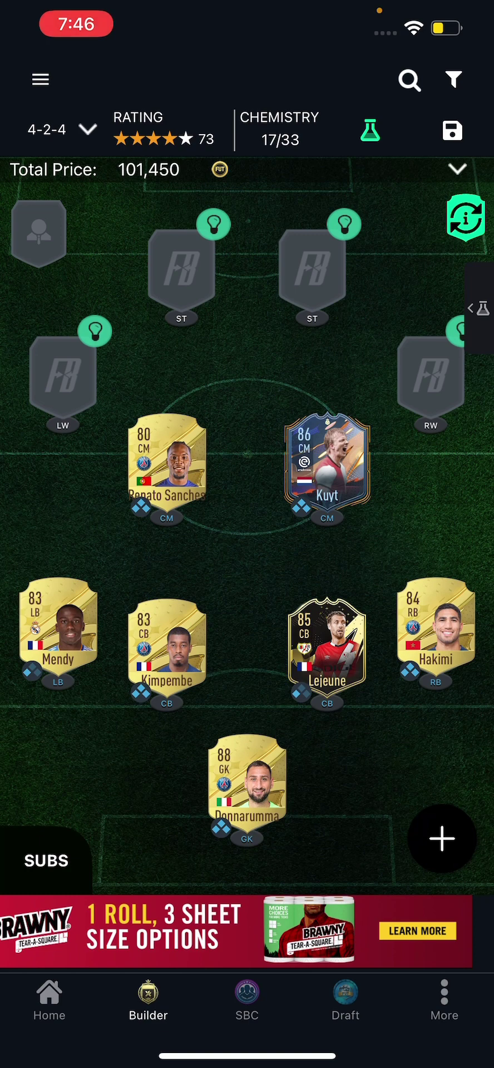
Put the 87-rated Sávio at right wing and the 86-rated Terrier at left wing.
{"action": "left_click", "coordinate": [63, 375]}
{"action": "left_click", "coordinate": [209, 127]}
{"action": "type", "text": "savio"}
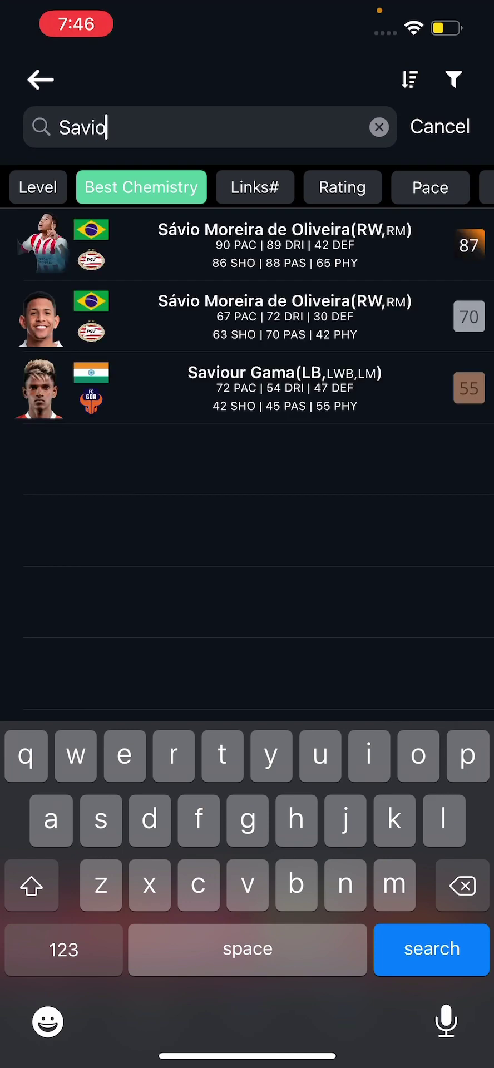
{"action": "left_click", "coordinate": [284, 244]}
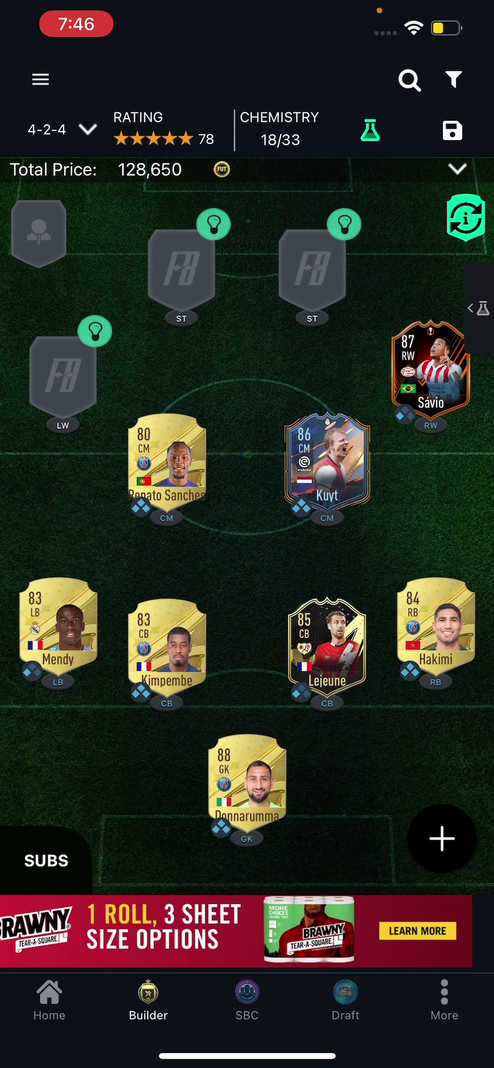
{"action": "left_click", "coordinate": [182, 269]}
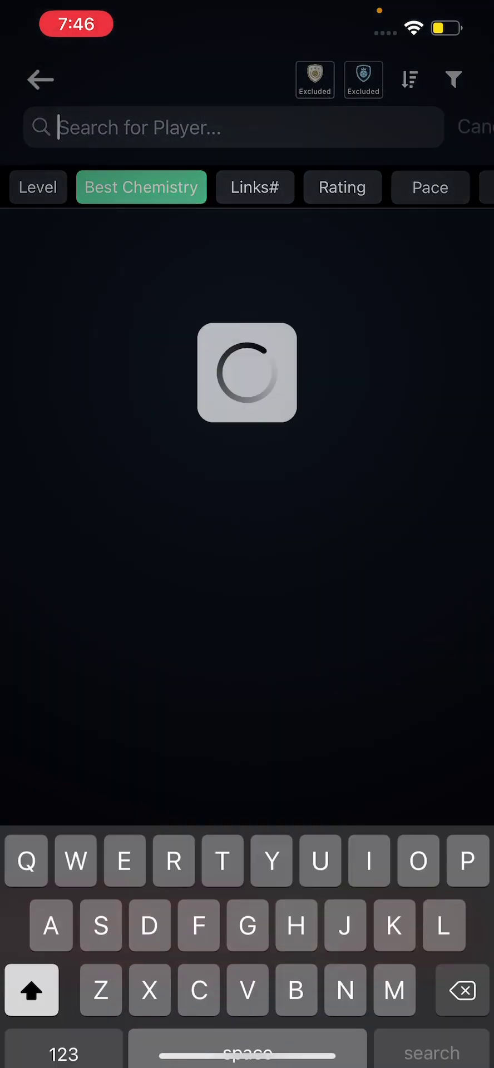
{"action": "type", "text": "Terrier"}
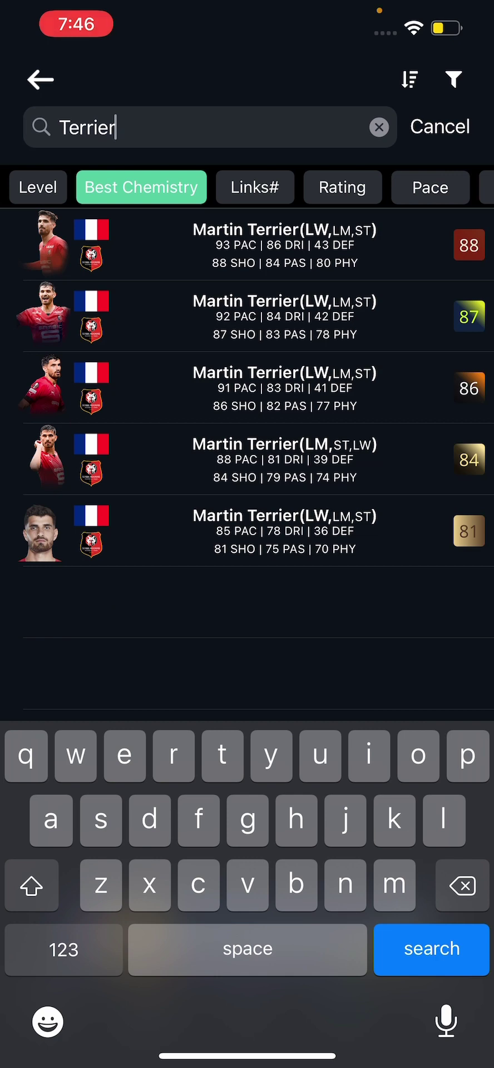
{"action": "left_click", "coordinate": [284, 388]}
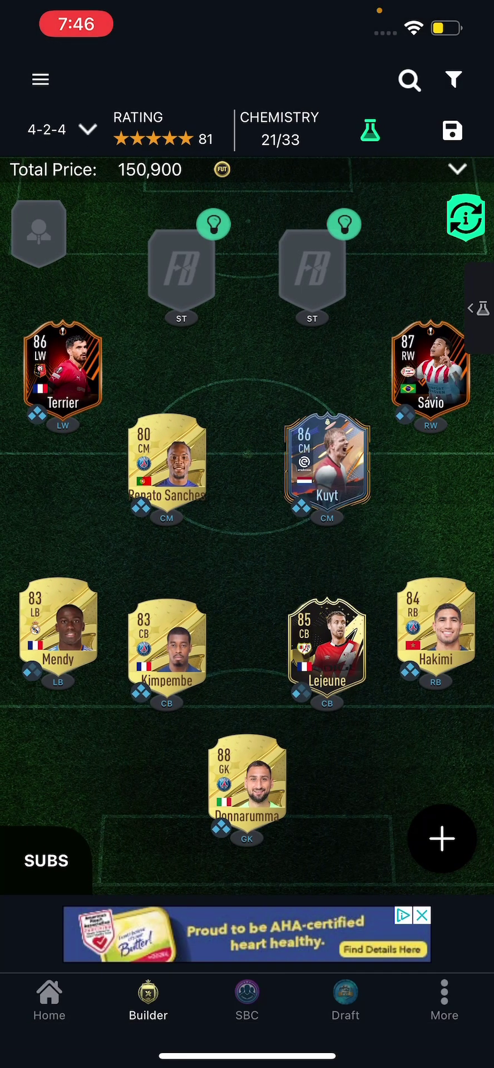
Add the 90-rated Papin and the 88-rated Gakpo as the two strikers.
{"action": "left_click", "coordinate": [327, 461]}
{"action": "type", "text": "Papin"}
{"action": "key", "text": "Return"}
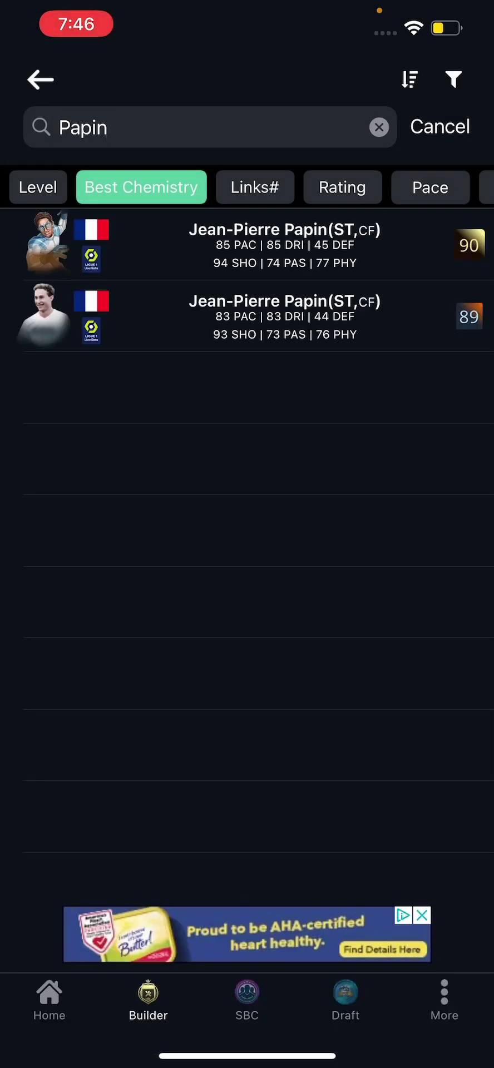
{"action": "left_click", "coordinate": [284, 245]}
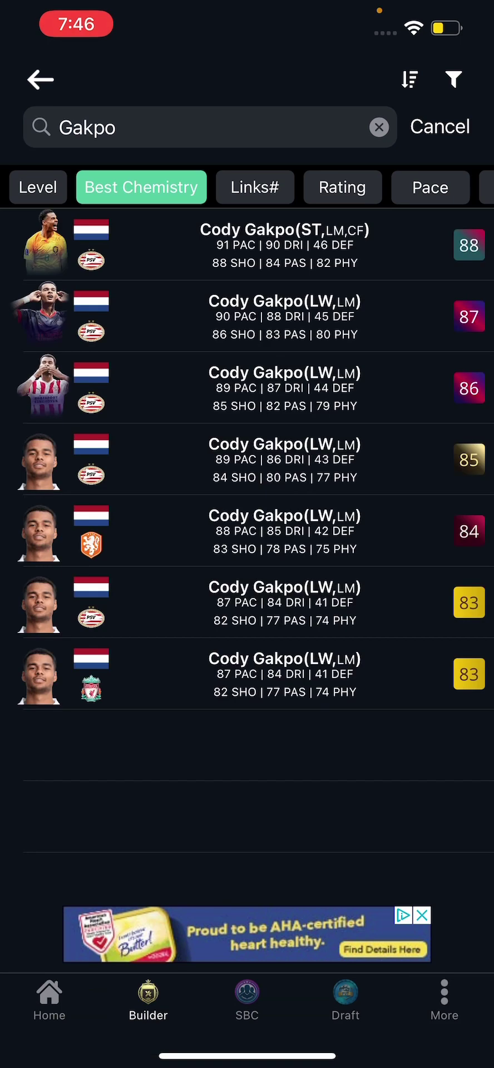
{"action": "left_click", "coordinate": [284, 245]}
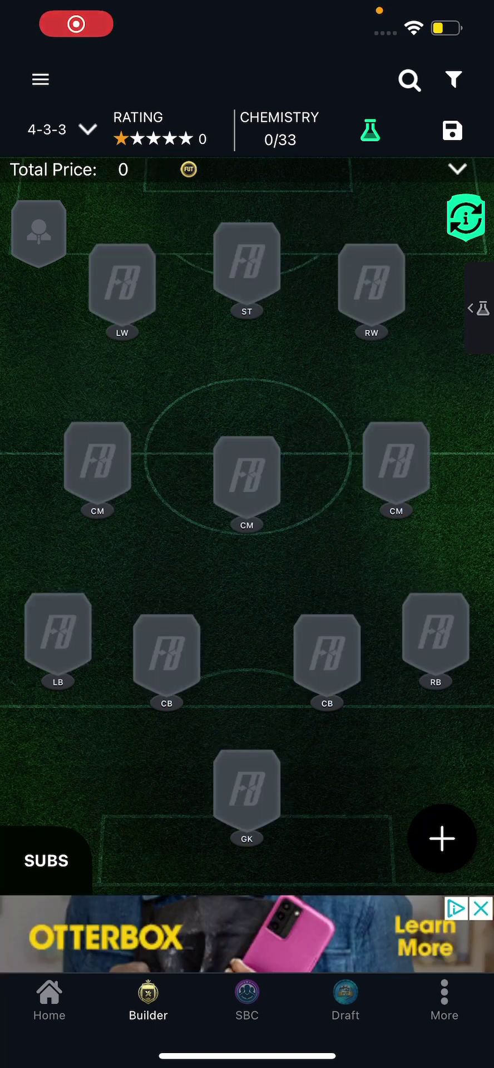
Switch the new squad's formation from 4-3-3 to 4-2-4.
{"action": "left_click", "coordinate": [61, 129]}
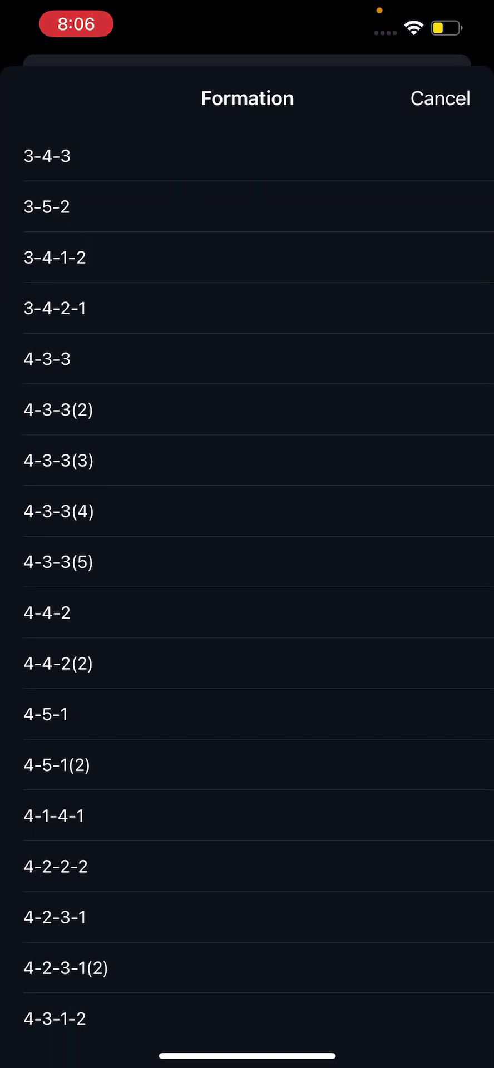
{"action": "scroll", "coordinate": [247, 551], "scroll_direction": "down", "scroll_amount": 10}
{"action": "left_click", "coordinate": [47, 943]}
Put the 89-rated Butland in goal.
{"action": "left_click", "coordinate": [430, 374]}
{"action": "left_click", "coordinate": [210, 127]}
{"action": "type", "text": "Butland"}
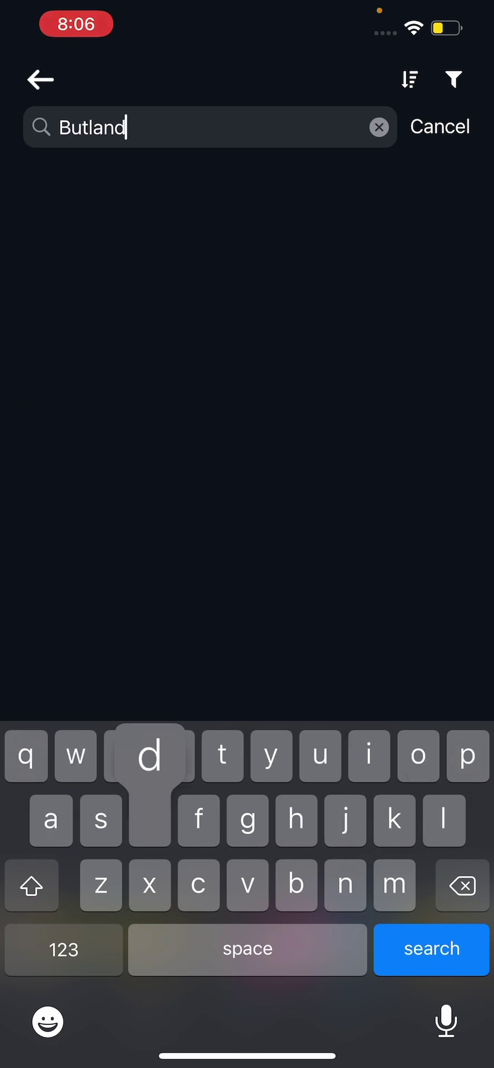
{"action": "key", "text": "Return"}
{"action": "left_click", "coordinate": [246, 189]}
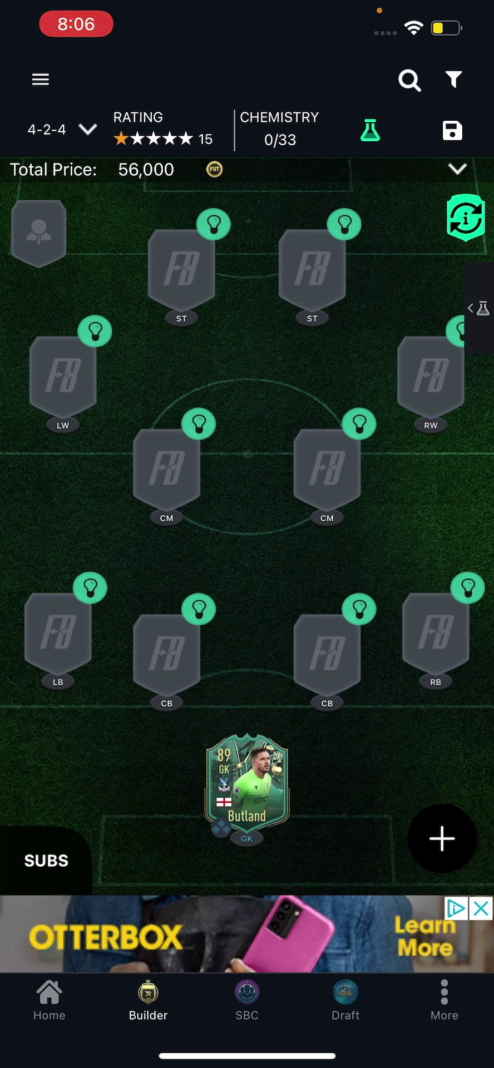
Add the 85-rated Phil Jones and 84-rated James Tarkowski at the two centre-back spots.
{"action": "left_click", "coordinate": [166, 648]}
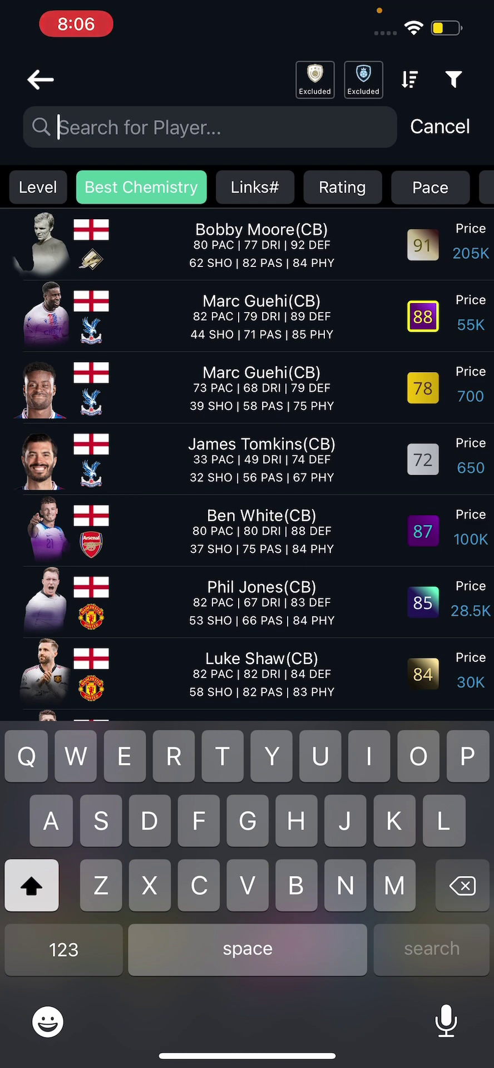
{"action": "type", "text": "Phi"}
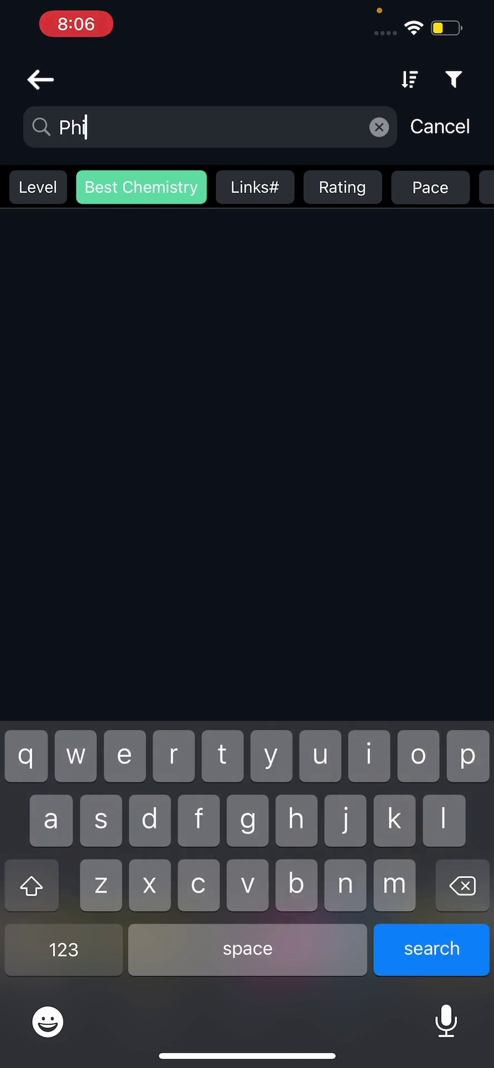
{"action": "type", "text": "ll jones"}
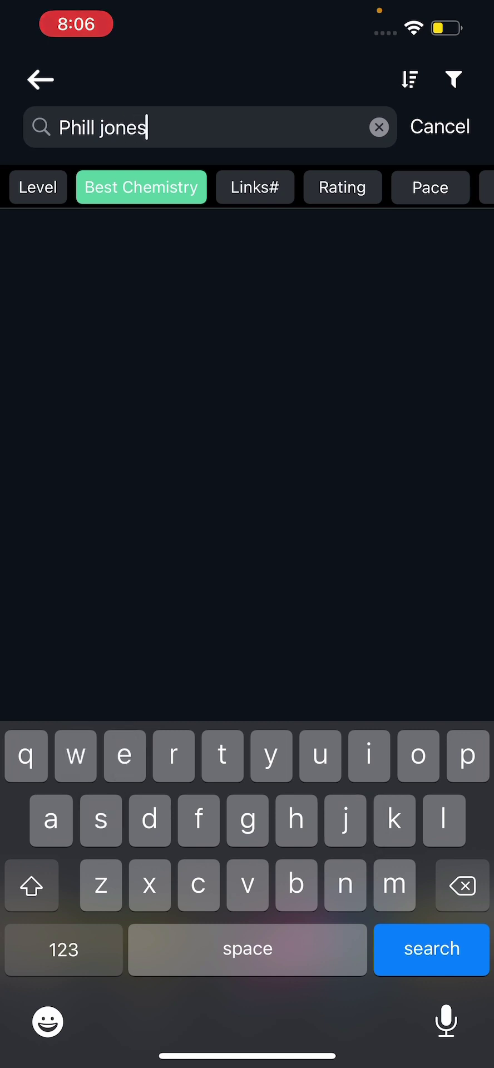
{"action": "left_click", "coordinate": [462, 884]}
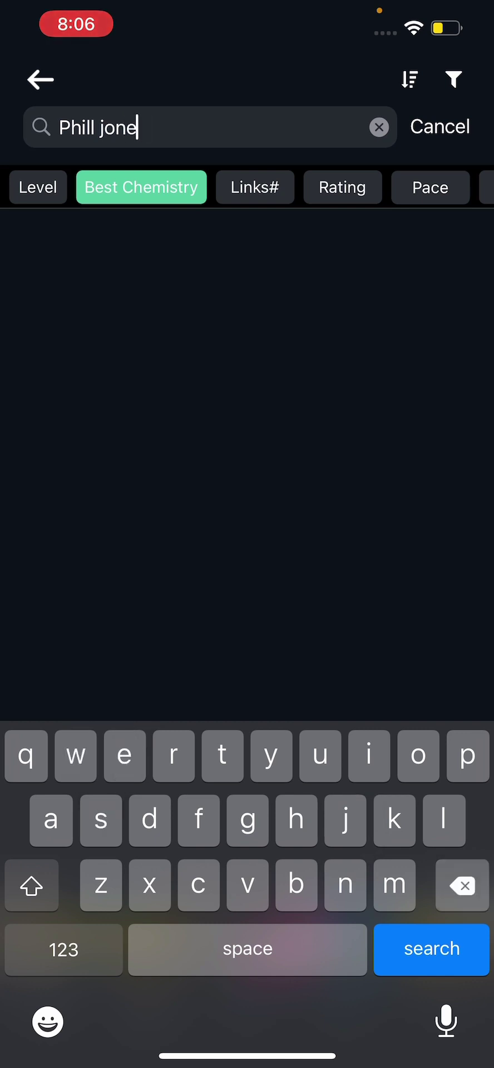
{"action": "key", "text": "BackSpace"}
{"action": "key", "text": "BackSpace"}
{"action": "key", "text": "BackSpace"}
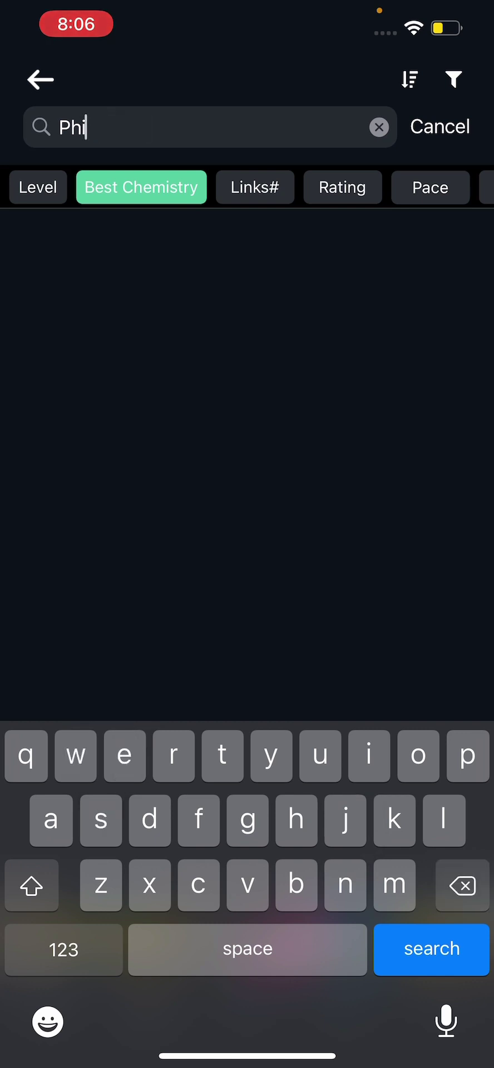
{"action": "type", "text": "l"}
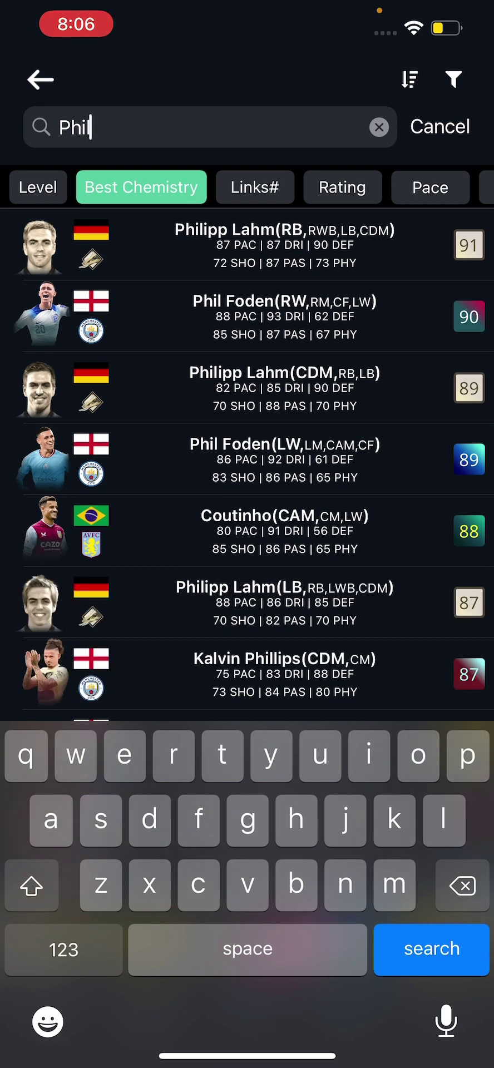
{"action": "type", "text": " jones"}
{"action": "left_click", "coordinate": [284, 244]}
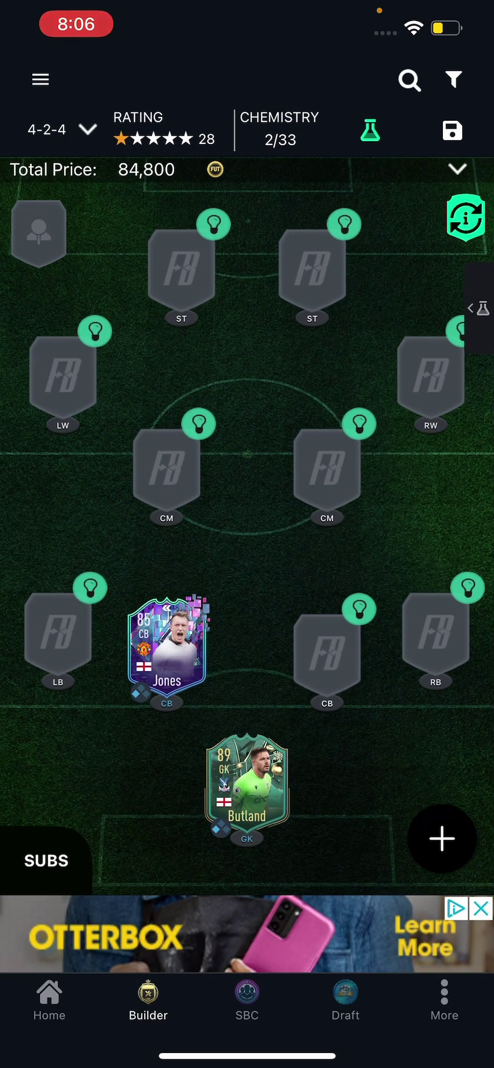
{"action": "left_click", "coordinate": [327, 650]}
{"action": "type", "text": "Tara"}
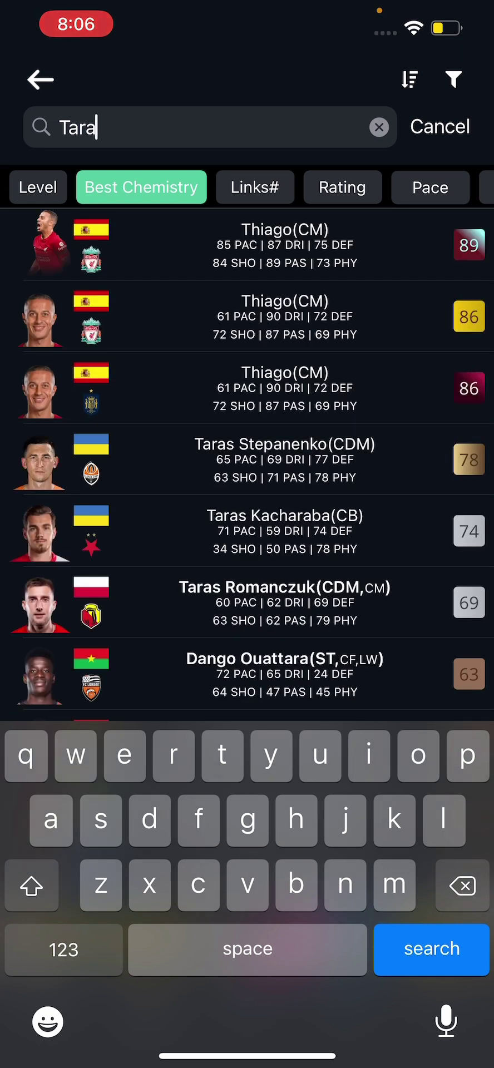
{"action": "key", "text": "BackSpace"}
{"action": "type", "text": "ko"}
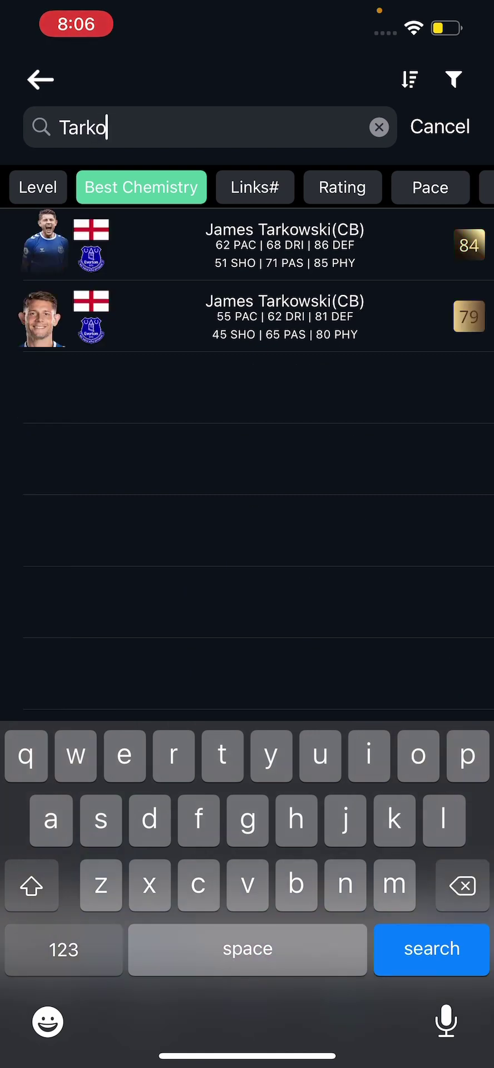
{"action": "left_click", "coordinate": [246, 245]}
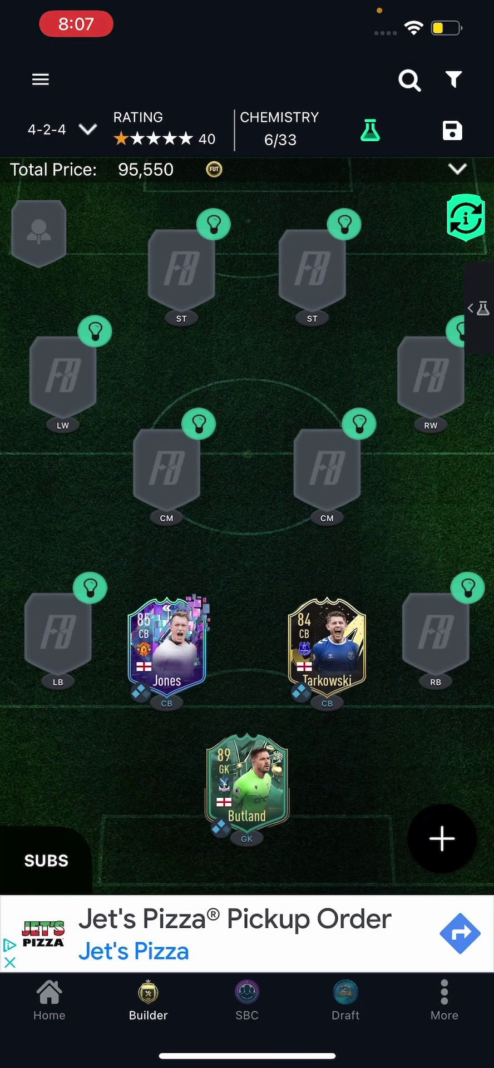
Add the 84-rated Luke Shaw at left back and 84-rated Diogo Dalot at right back.
{"action": "left_click", "coordinate": [35, 629]}
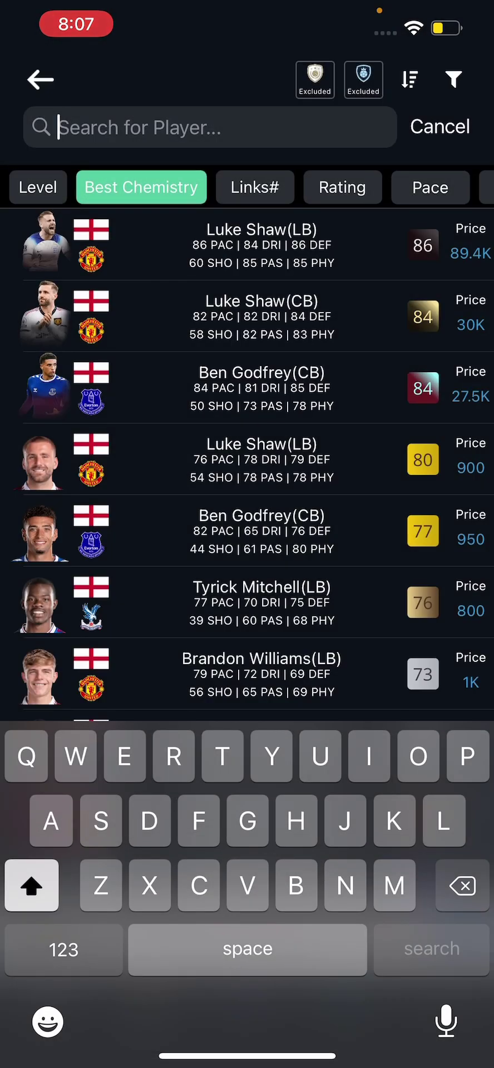
{"action": "type", "text": "Shaw"}
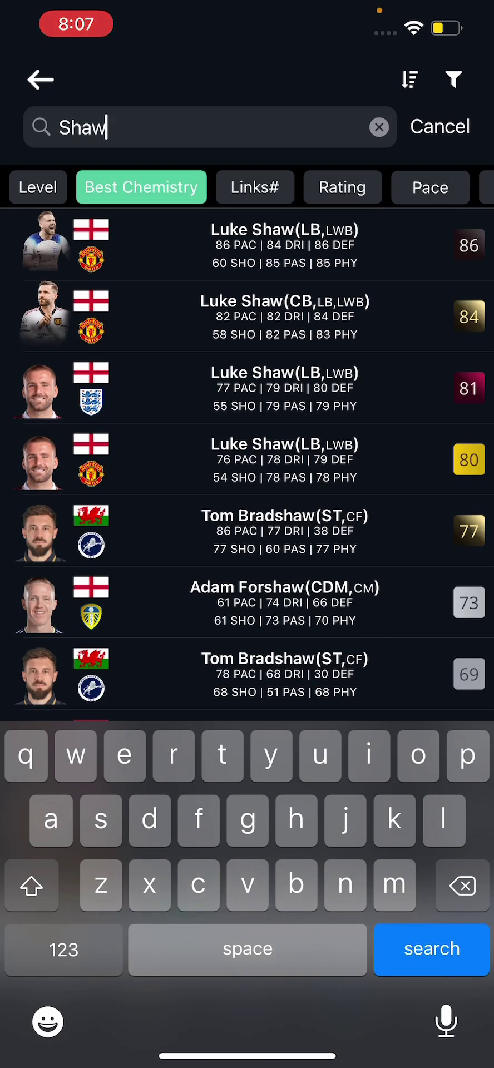
{"action": "left_click", "coordinate": [285, 316]}
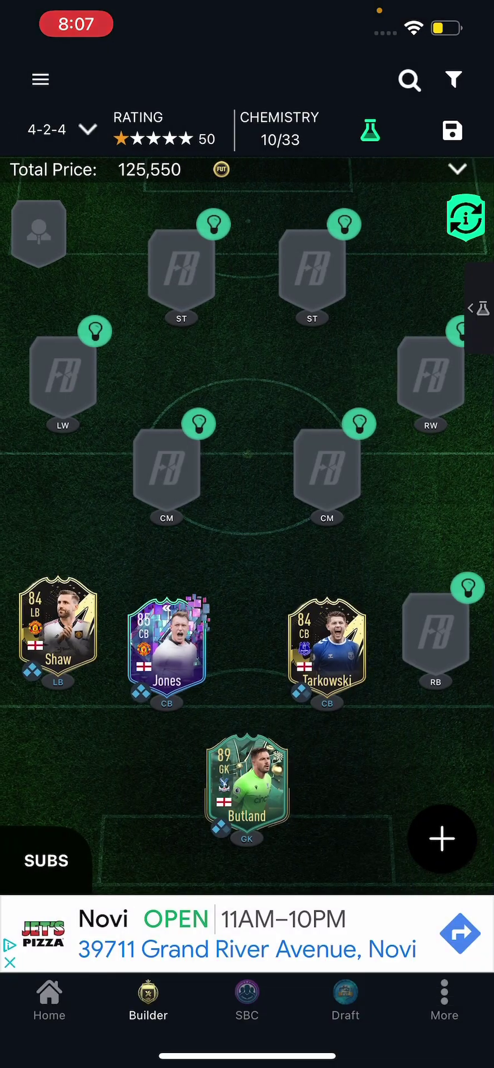
{"action": "type", "text": "Dipgo"}
{"action": "key", "text": "BackSpace"}
{"action": "key", "text": "BackSpace"}
{"action": "key", "text": "BackSpace"}
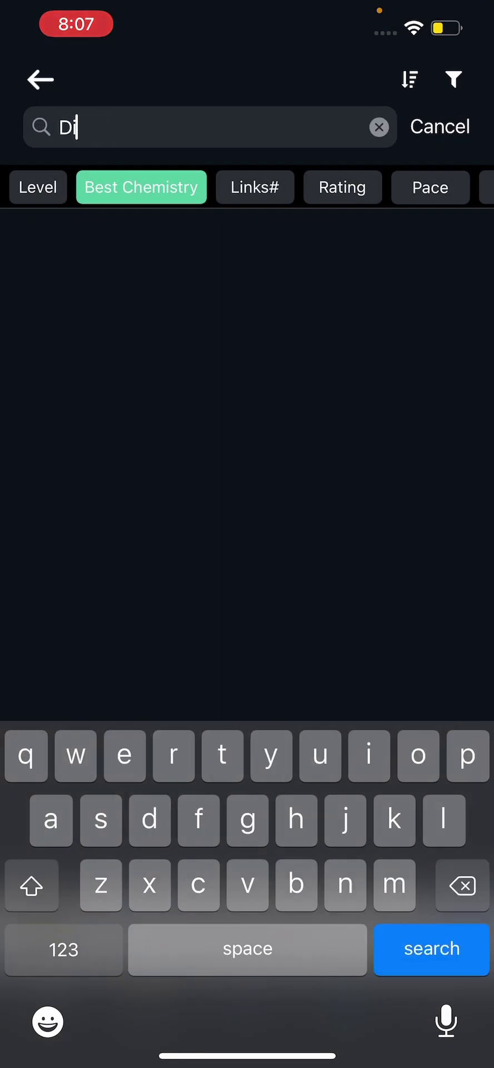
{"action": "type", "text": "ogo"}
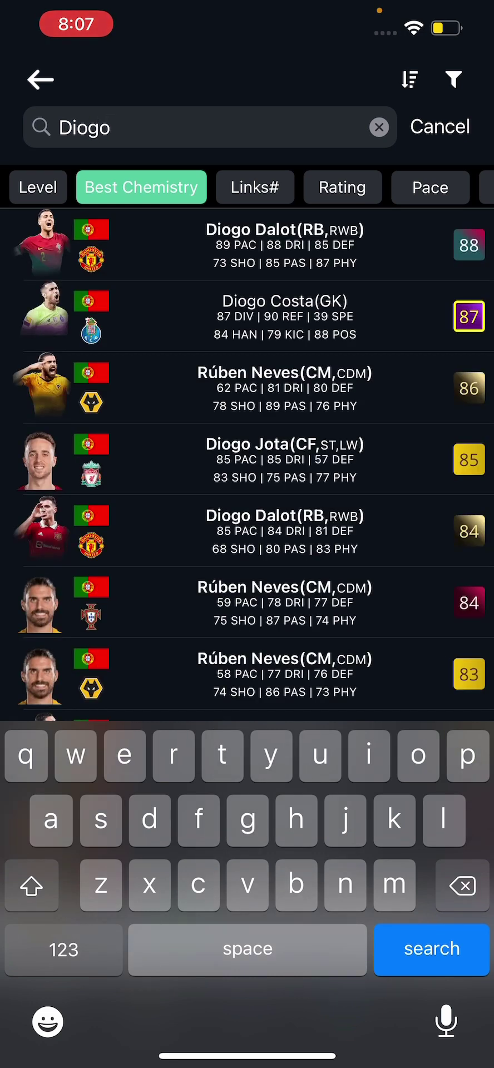
{"action": "left_click", "coordinate": [284, 531]}
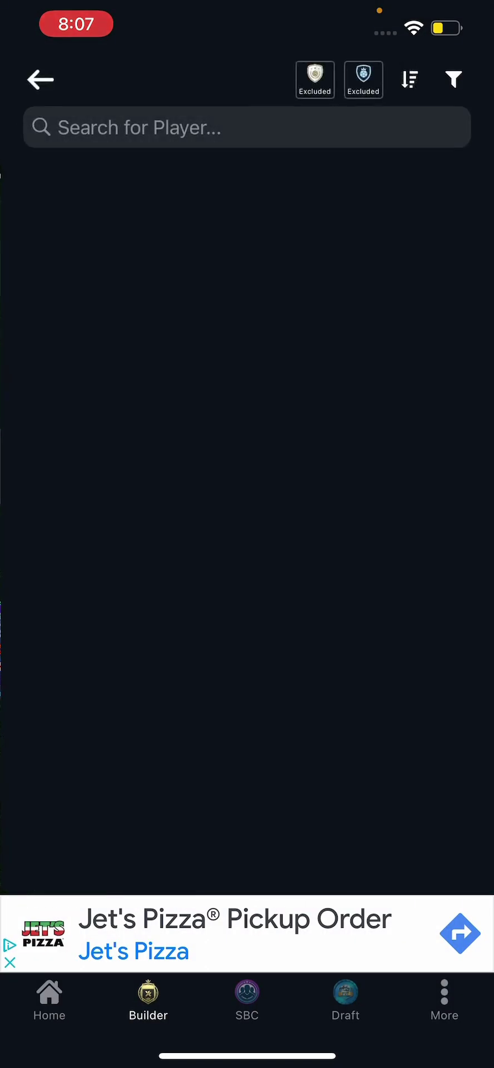
Fill central midfield with the 81-rated Tyler Adams and 86-rated Bruno Fernandes.
{"action": "left_click", "coordinate": [206, 127]}
{"action": "type", "text": "Adams"}
{"action": "key", "text": "Return"}
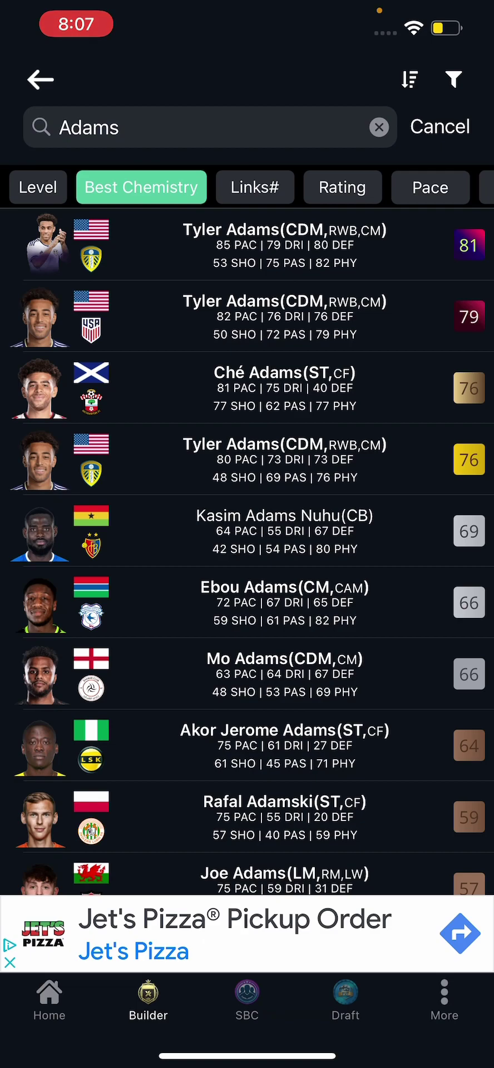
{"action": "left_click", "coordinate": [285, 245]}
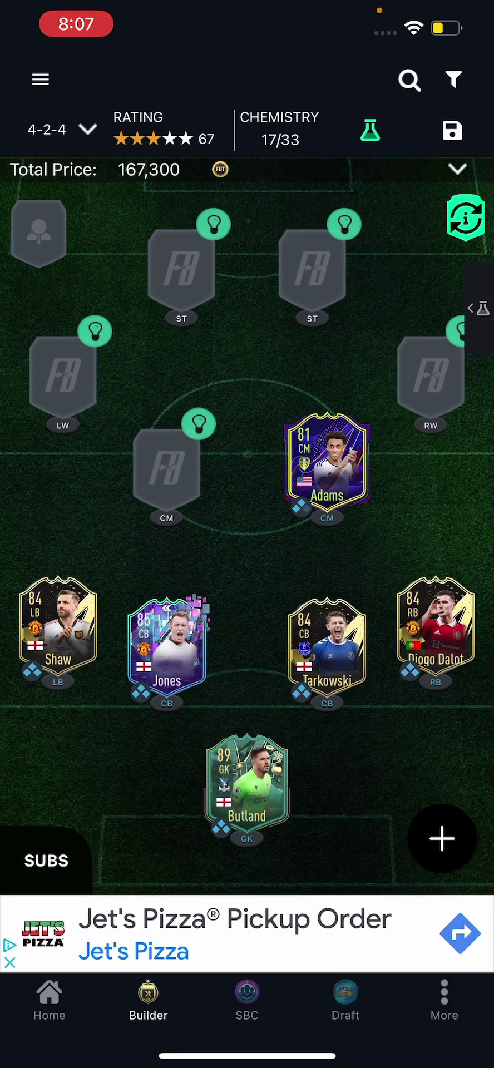
{"action": "left_click", "coordinate": [161, 462]}
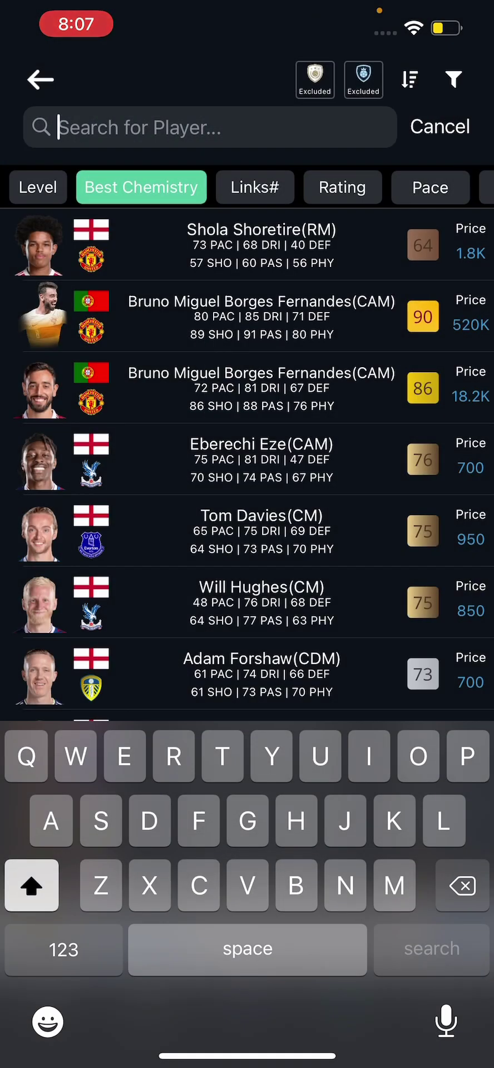
{"action": "type", "text": "Bru"}
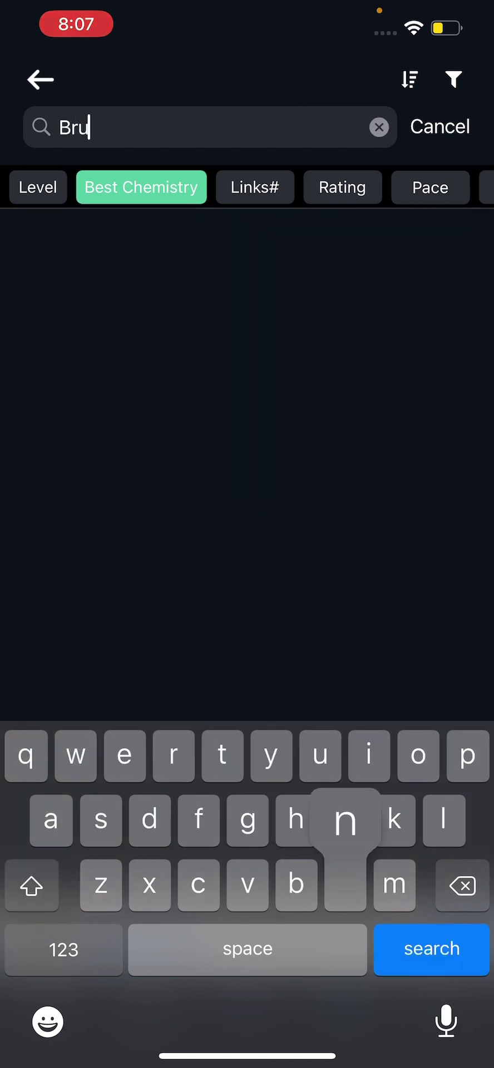
{"action": "type", "text": "no feenande"}
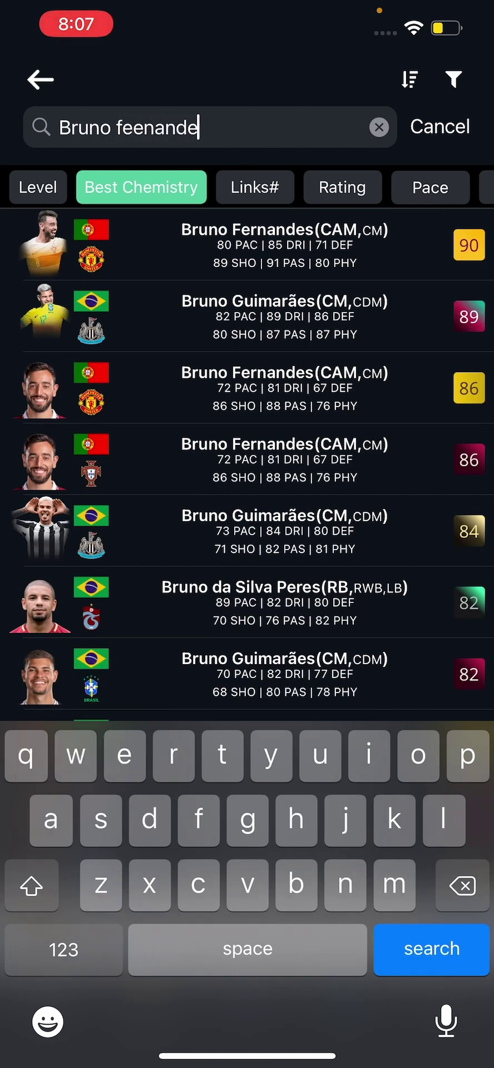
{"action": "key", "text": "BackSpace"}
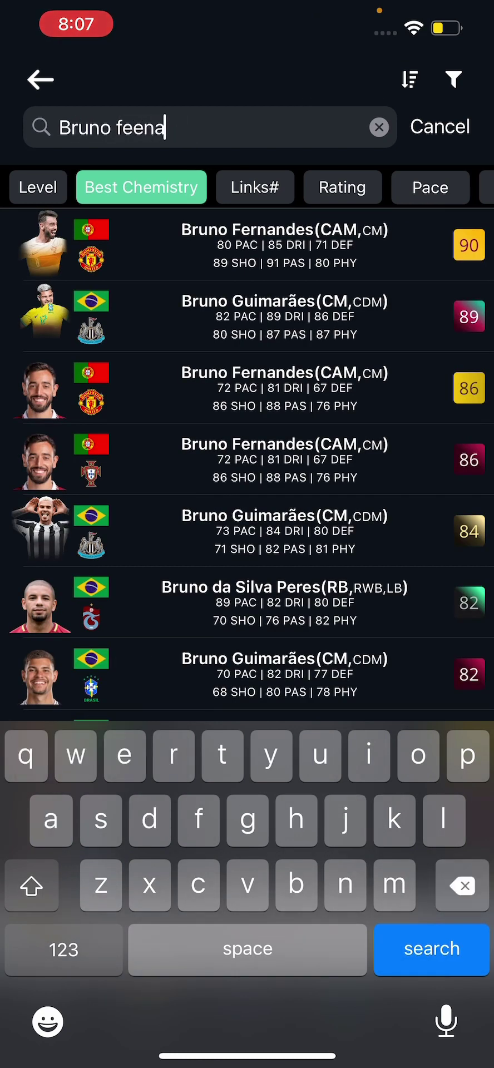
{"action": "key", "text": "BackSpace"}
{"action": "key", "text": "BackSpace"}
{"action": "type", "text": "rnan"}
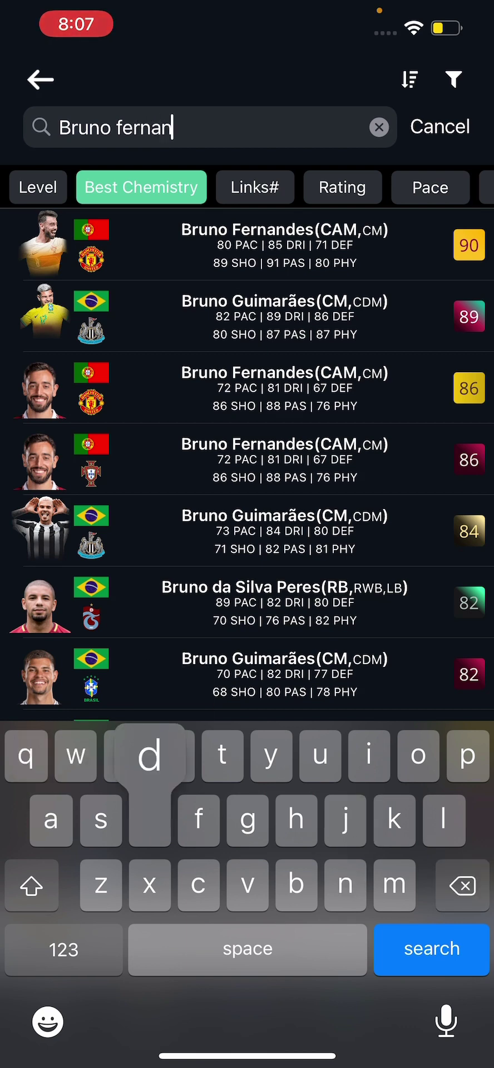
{"action": "type", "text": "de"}
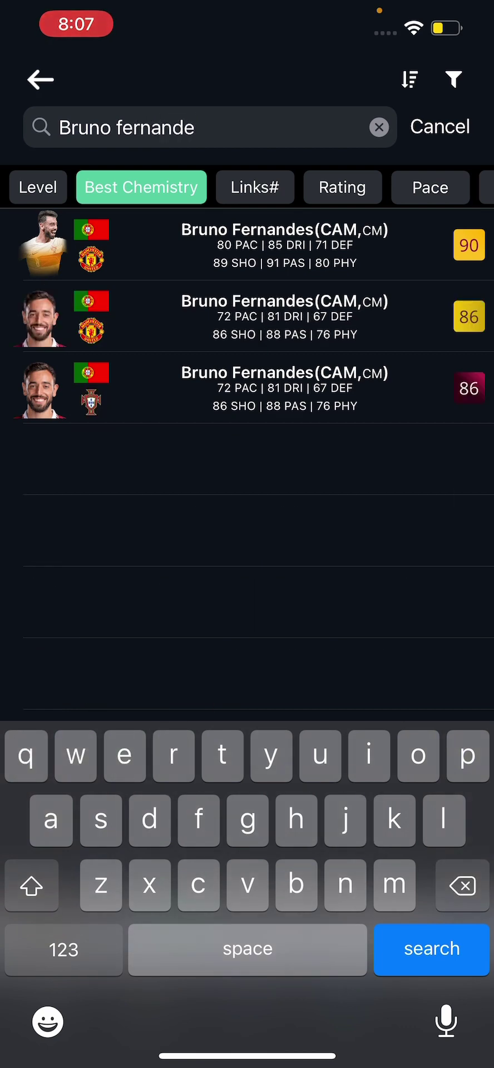
{"action": "left_click", "coordinate": [285, 316]}
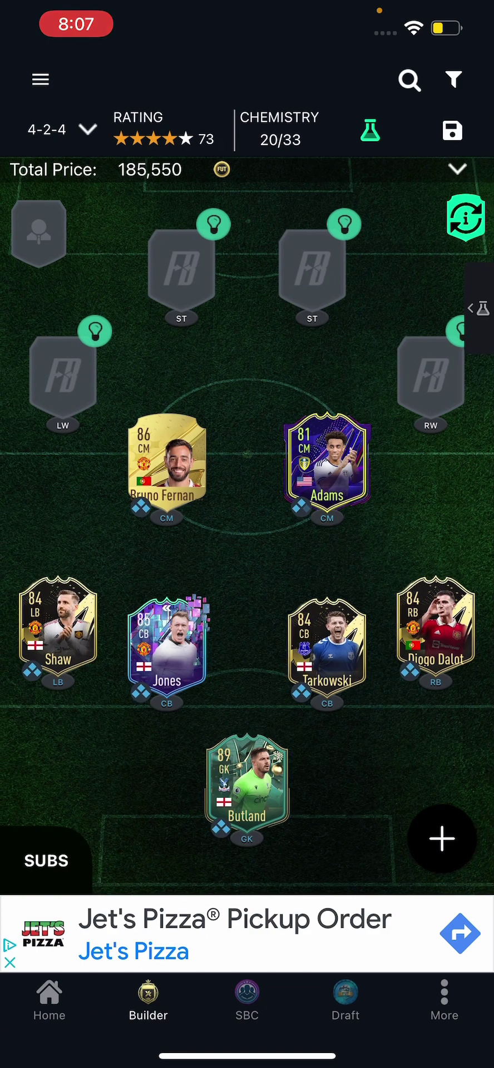
Add Raheem Sterling at left wing and the 85-rated João Félix at striker.
{"action": "left_click", "coordinate": [409, 79]}
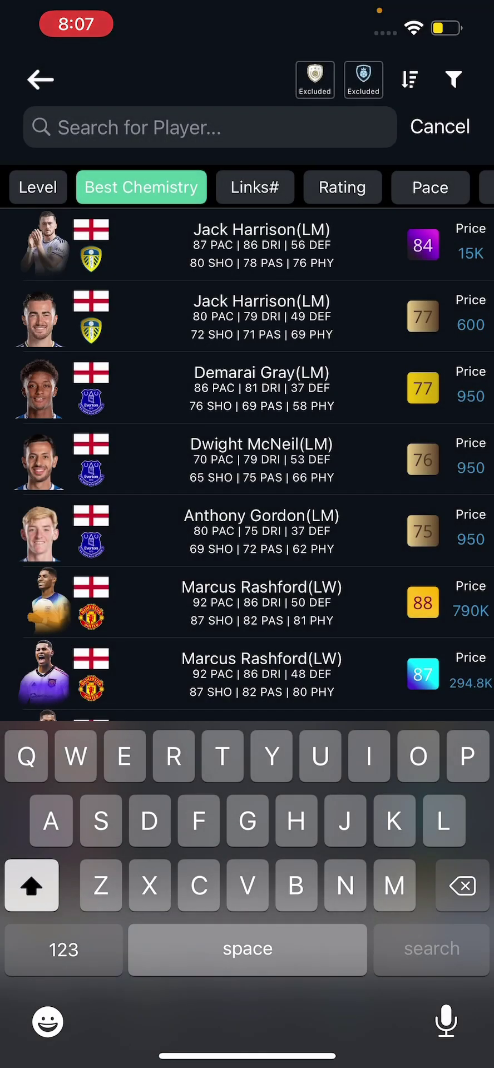
{"action": "type", "text": "Sterling"}
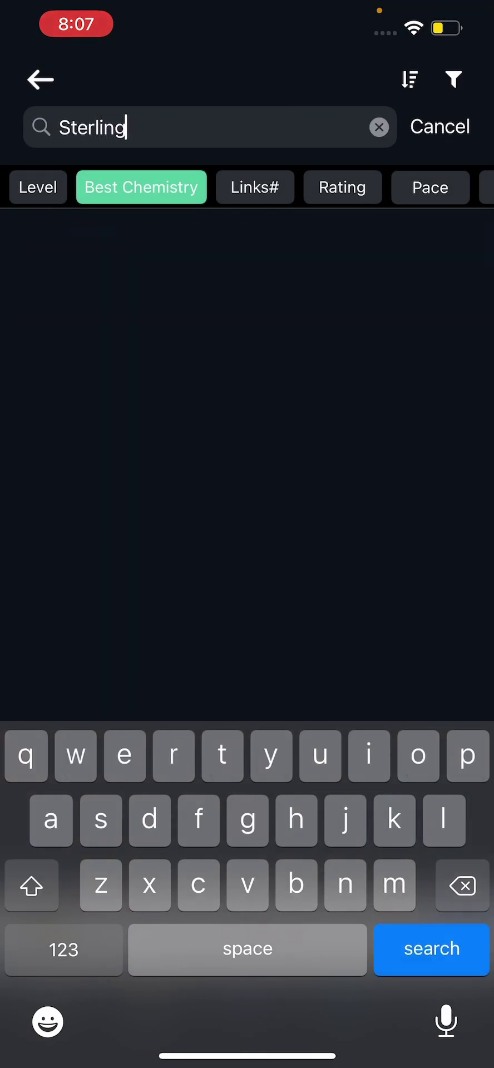
{"action": "key", "text": "Return"}
{"action": "left_click", "coordinate": [247, 316]}
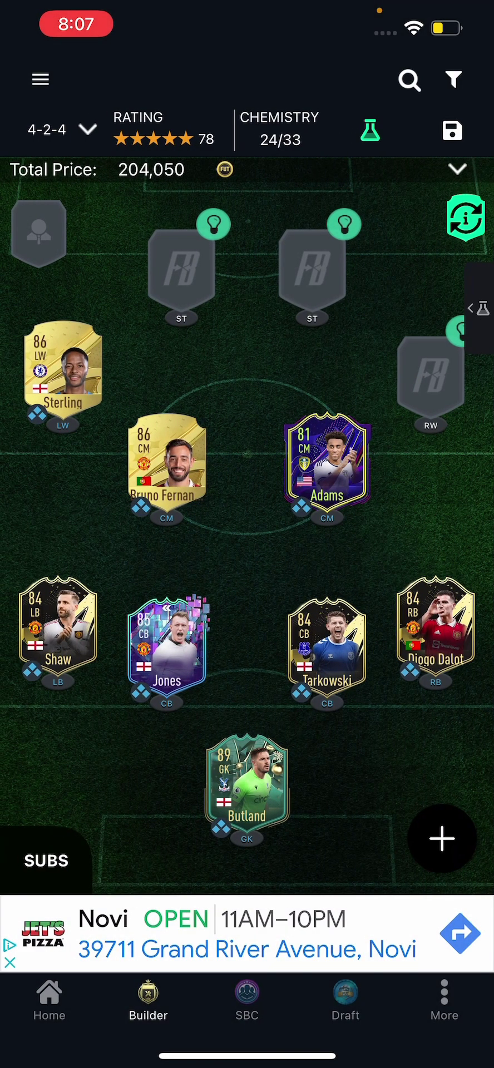
{"action": "left_click", "coordinate": [141, 260]}
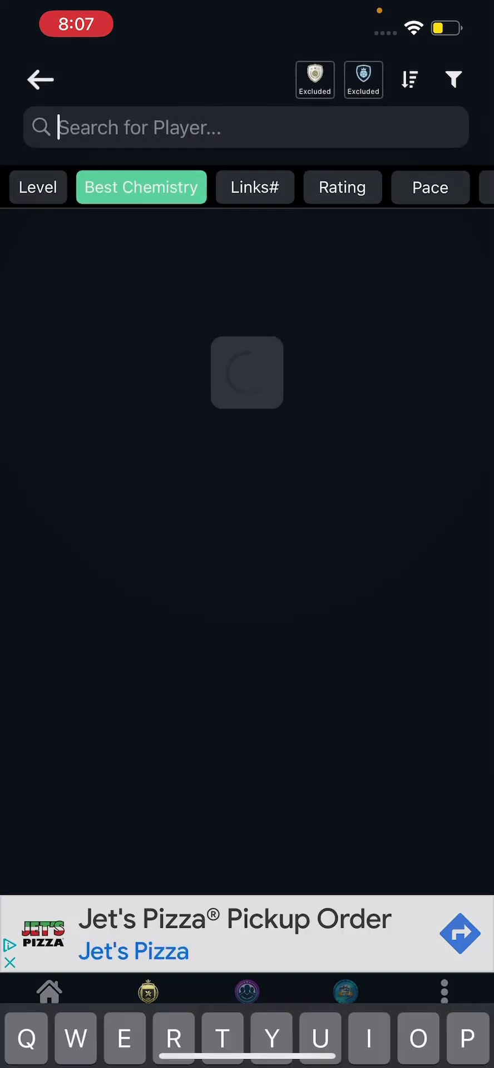
{"action": "type", "text": "Joao del"}
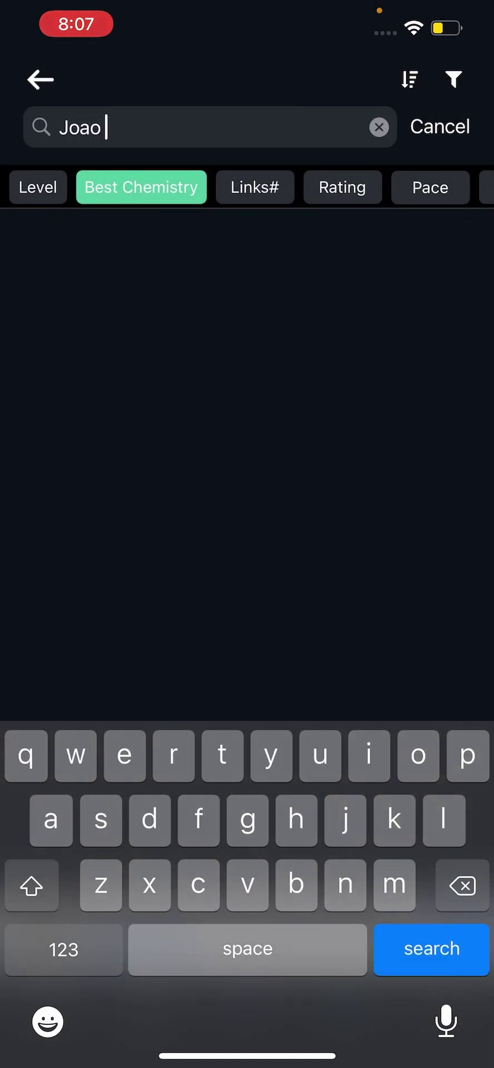
{"action": "key", "text": "BackSpace"}
{"action": "key", "text": "BackSpace"}
{"action": "key", "text": "BackSpace"}
{"action": "type", "text": "felix"}
{"action": "left_click", "coordinate": [431, 948]}
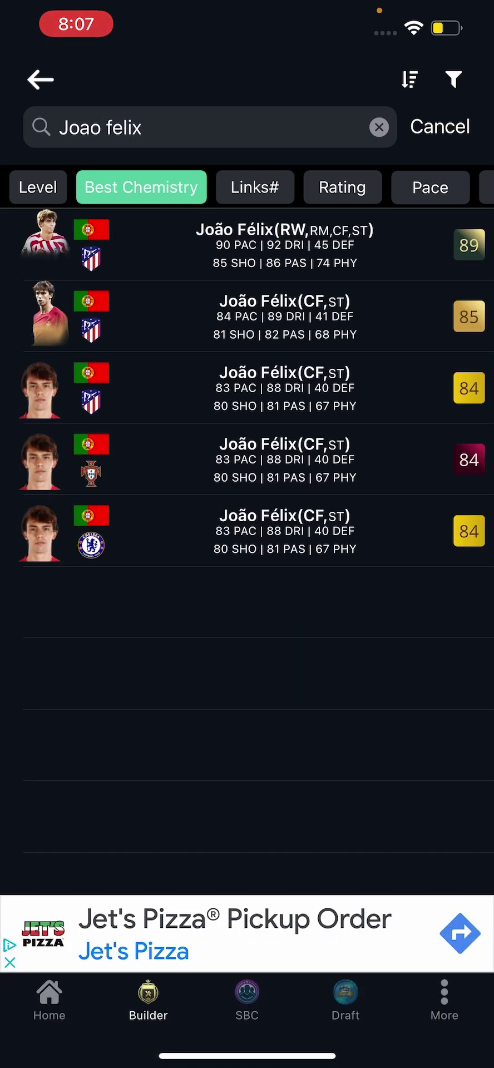
{"action": "left_click", "coordinate": [284, 316]}
Add Landon Donovan at striker and the 91-rated Gareth Bale at right wing.
{"action": "left_click", "coordinate": [182, 261]}
{"action": "left_click", "coordinate": [277, 179]}
{"action": "left_click", "coordinate": [182, 261]}
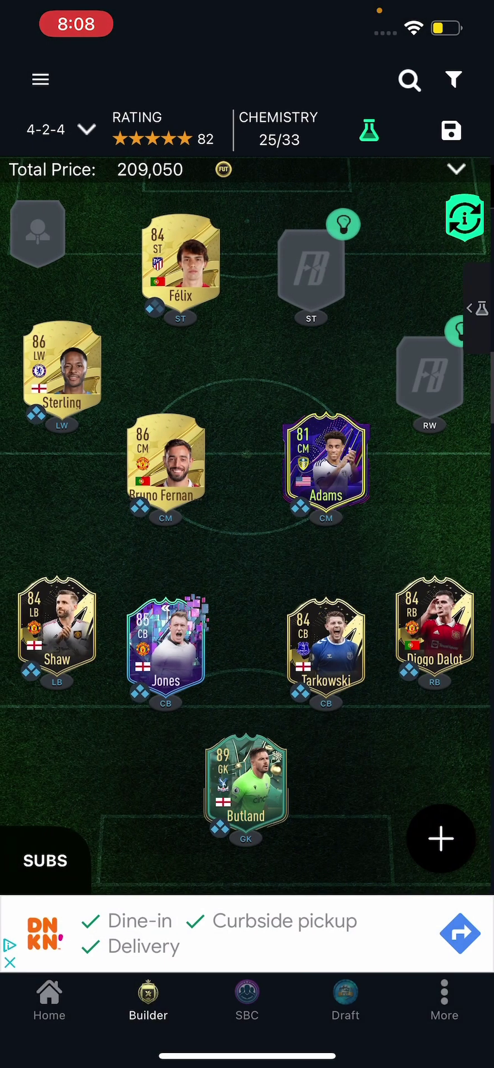
{"action": "left_click", "coordinate": [351, 381]}
{"action": "type", "text": "Donovan"}
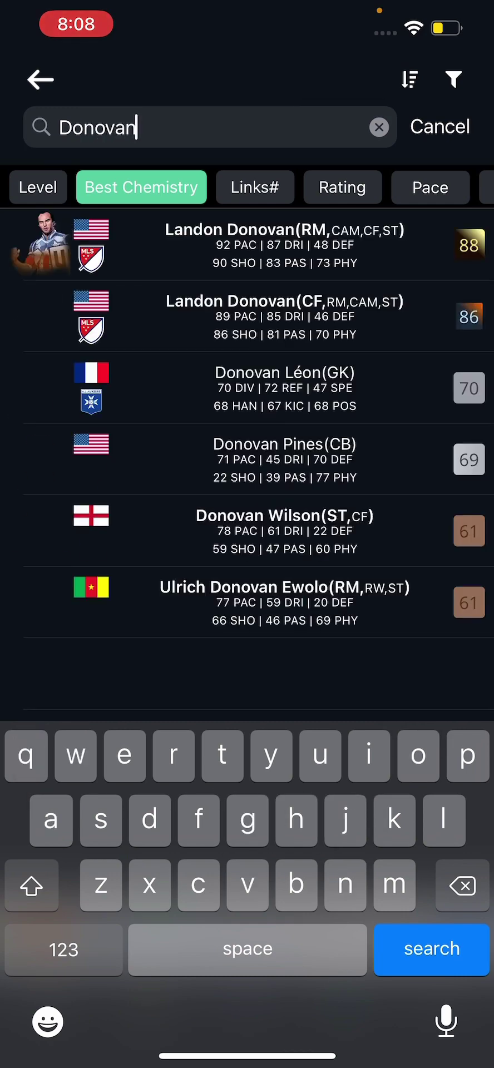
{"action": "left_click", "coordinate": [285, 316]}
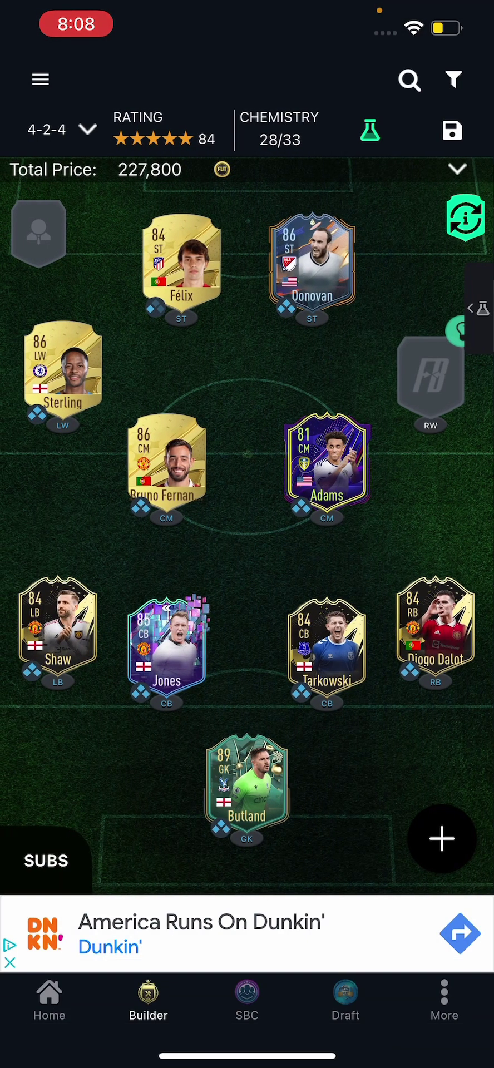
{"action": "left_click", "coordinate": [35, 228]}
{"action": "left_click", "coordinate": [139, 127]}
{"action": "type", "text": "Bale"}
{"action": "left_click", "coordinate": [233, 314]}
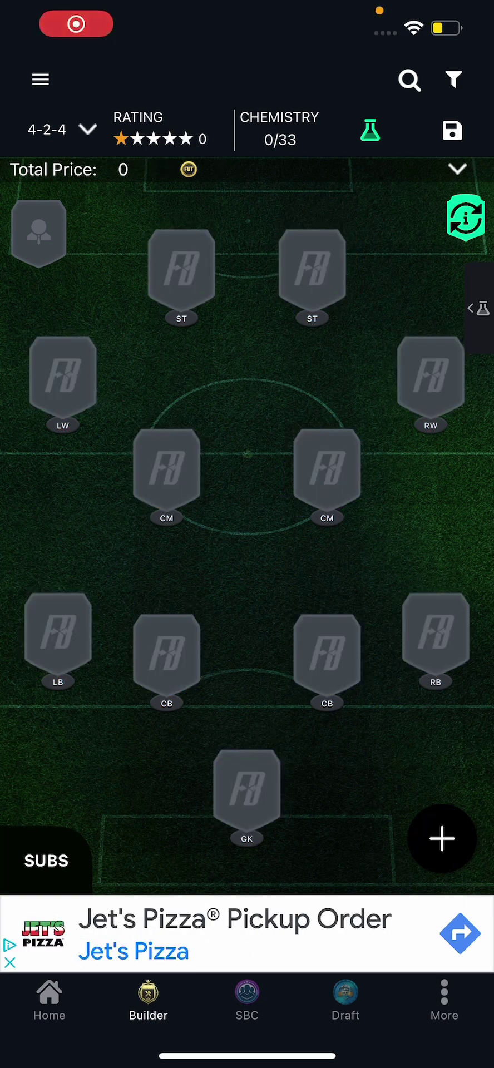
Search for Pope to replace the goalkeeper.
{"action": "left_click", "coordinate": [409, 79]}
{"action": "left_click", "coordinate": [167, 127]}
{"action": "type", "text": "Pdpe"}
{"action": "key", "text": "Return"}
Put the 81-rated Nick Pope in goal, with the 83 Stones and 84 Tomori at centre back.
{"action": "left_click", "coordinate": [278, 344]}
{"action": "left_click", "coordinate": [409, 80]}
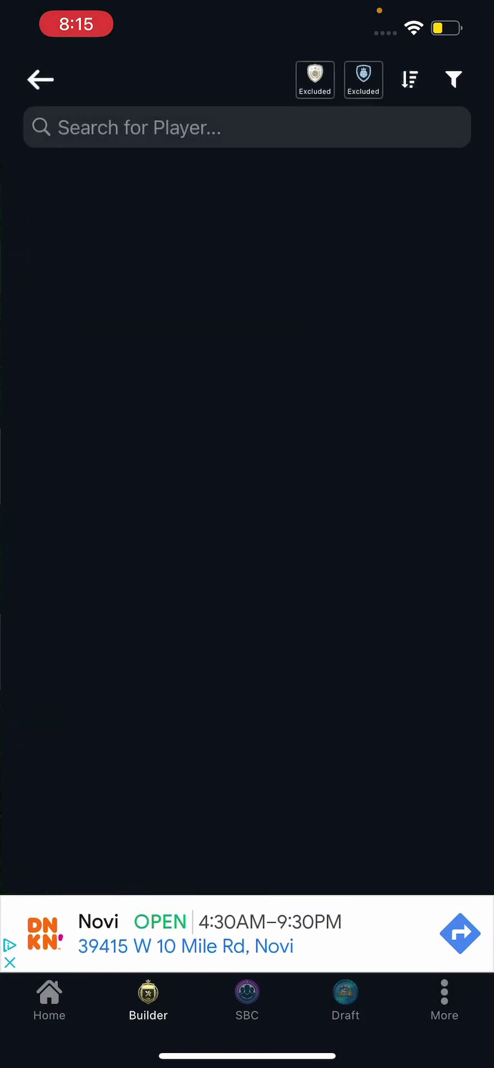
{"action": "left_click", "coordinate": [166, 127]}
{"action": "type", "text": "stomes"}
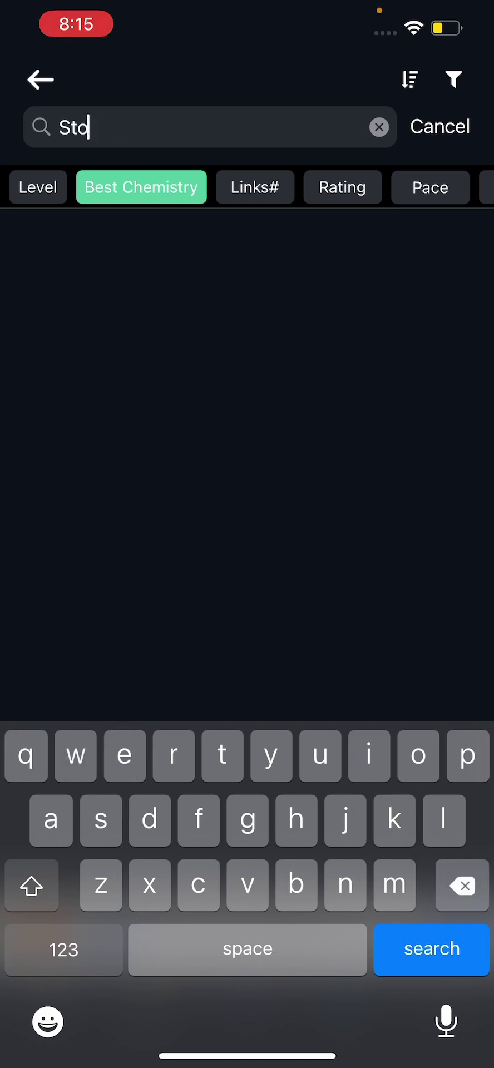
{"action": "type", "text": "nes"}
{"action": "key", "text": "Return"}
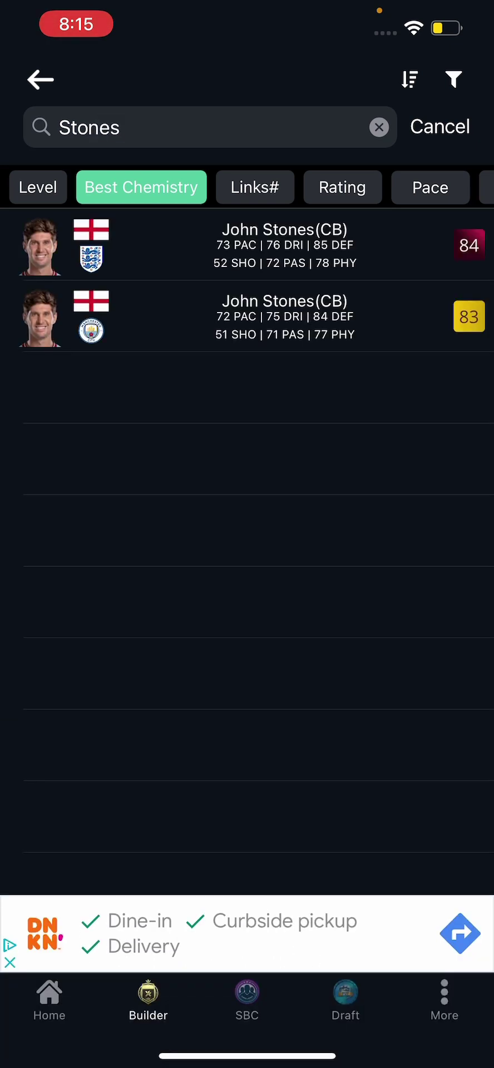
{"action": "left_click", "coordinate": [247, 316]}
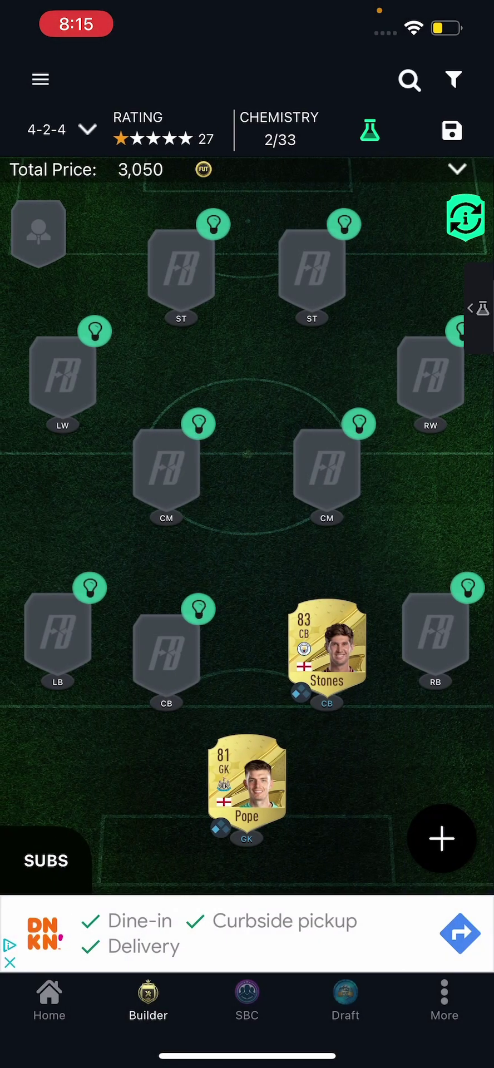
{"action": "type", "text": "Tomori"}
{"action": "key", "text": "Return"}
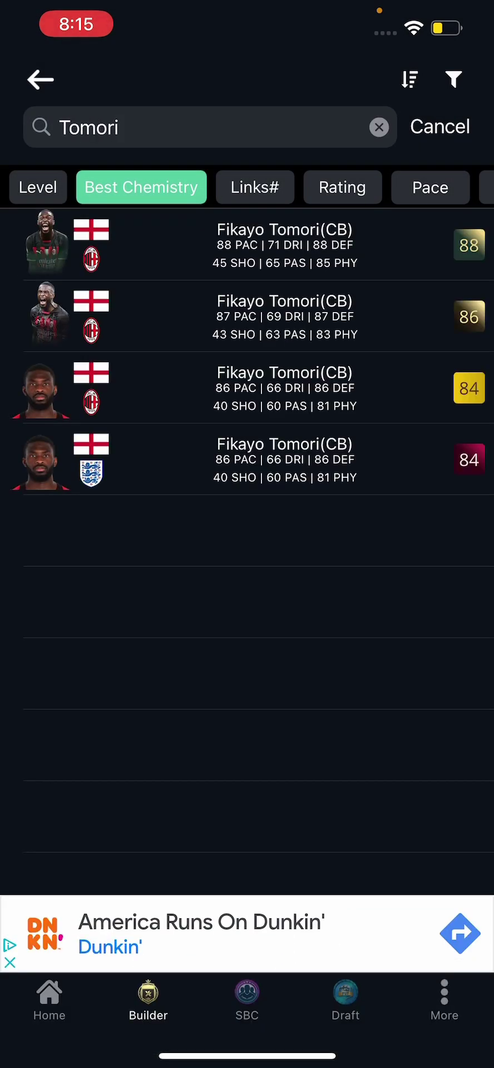
{"action": "left_click", "coordinate": [247, 388]}
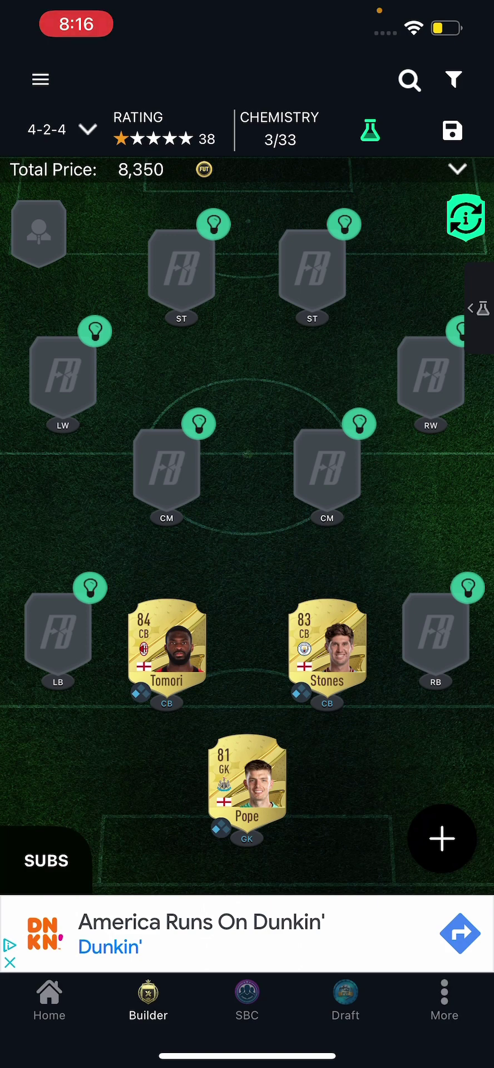
Add the 85-rated Theo Hernández at left back.
{"action": "left_click", "coordinate": [58, 633]}
{"action": "left_click", "coordinate": [211, 127]}
{"action": "type", "text": "Hernandez"}
{"action": "key", "text": "Return"}
{"action": "scroll", "coordinate": [253, 550], "scroll_direction": "down", "scroll_amount": 2}
{"action": "scroll", "coordinate": [247, 550], "scroll_direction": "down", "scroll_amount": 2}
{"action": "scroll", "coordinate": [247, 550], "scroll_direction": "down", "scroll_amount": 5}
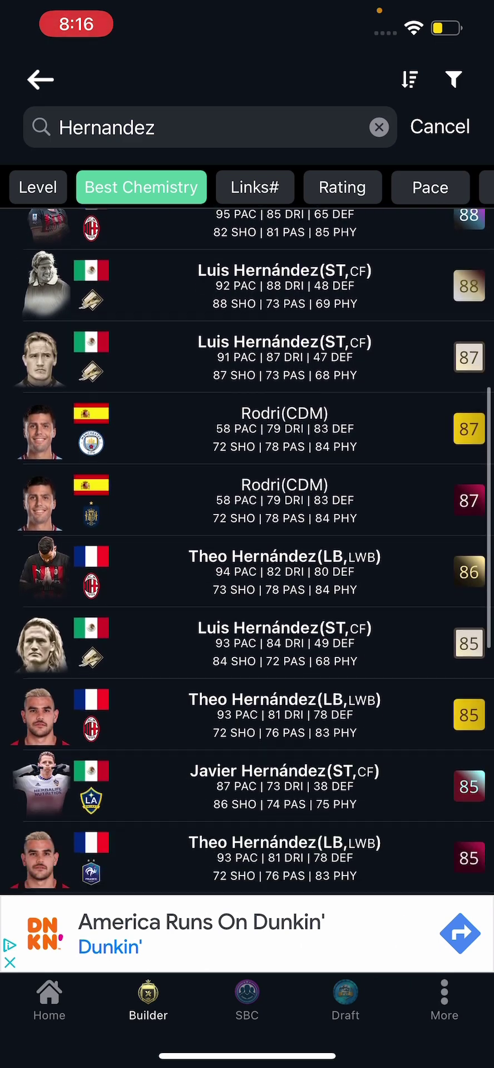
{"action": "scroll", "coordinate": [247, 551], "scroll_direction": "down", "scroll_amount": 6}
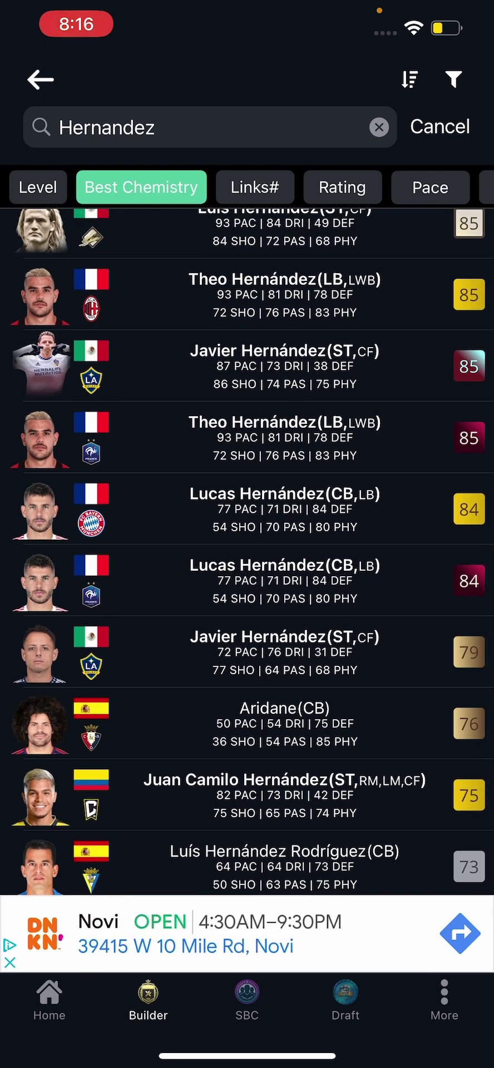
{"action": "left_click", "coordinate": [247, 295]}
Fill midfield with the 87-rated Willock and 87-rated Zambo Anguissa.
{"action": "left_click", "coordinate": [169, 258]}
{"action": "type", "text": "Willock"}
{"action": "key", "text": "Return"}
{"action": "left_click", "coordinate": [247, 244]}
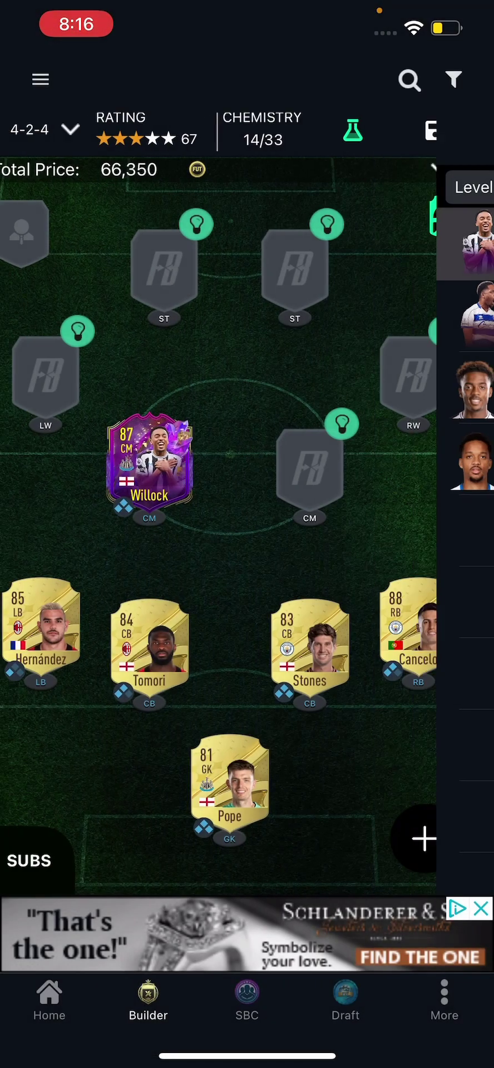
{"action": "left_click", "coordinate": [157, 261]}
{"action": "type", "text": "Zambo "}
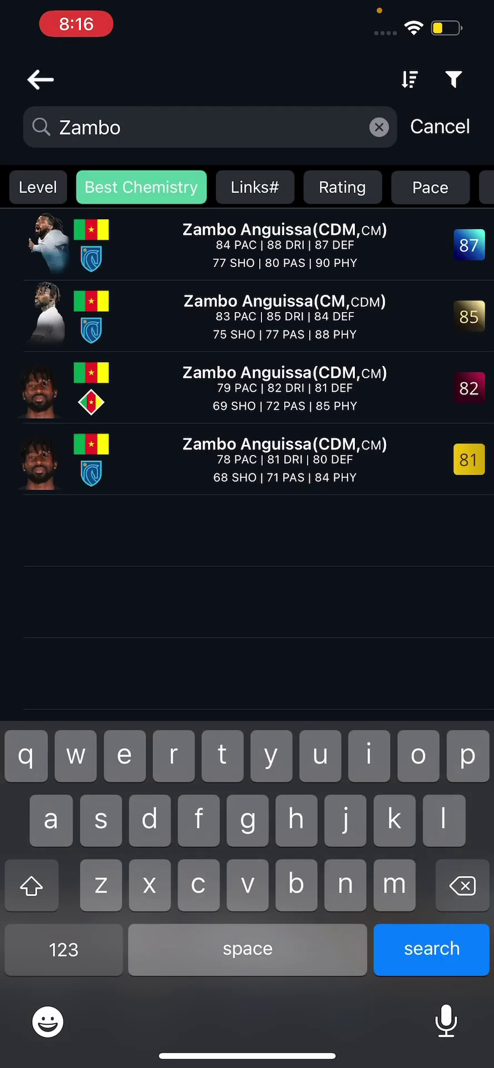
{"action": "type", "text": "a"}
{"action": "left_click", "coordinate": [285, 245]}
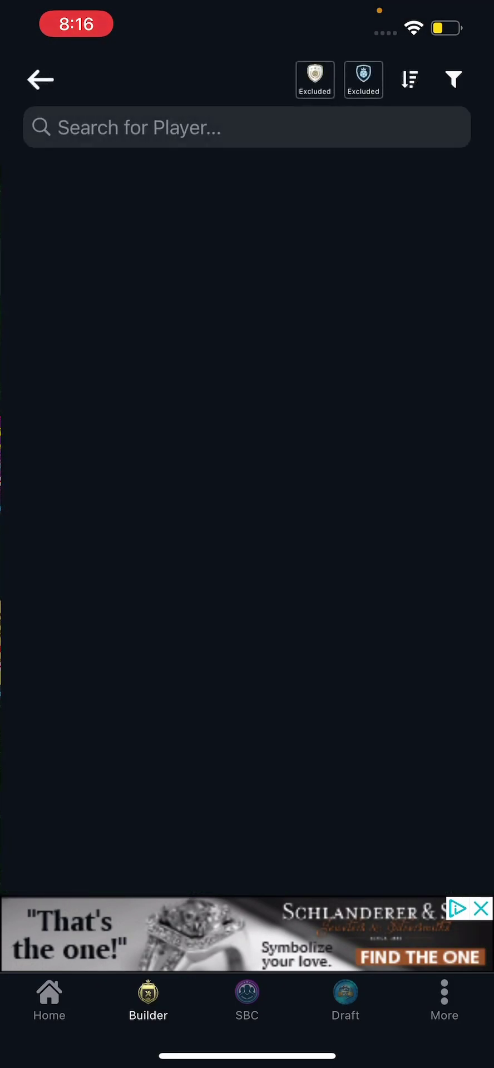
Add the 86-rated Rafael Leão at left wing, with Callum Wilson (82) and Harry Kane (89) up front.
{"action": "left_click", "coordinate": [211, 127]}
{"action": "type", "text": "Rafael lead"}
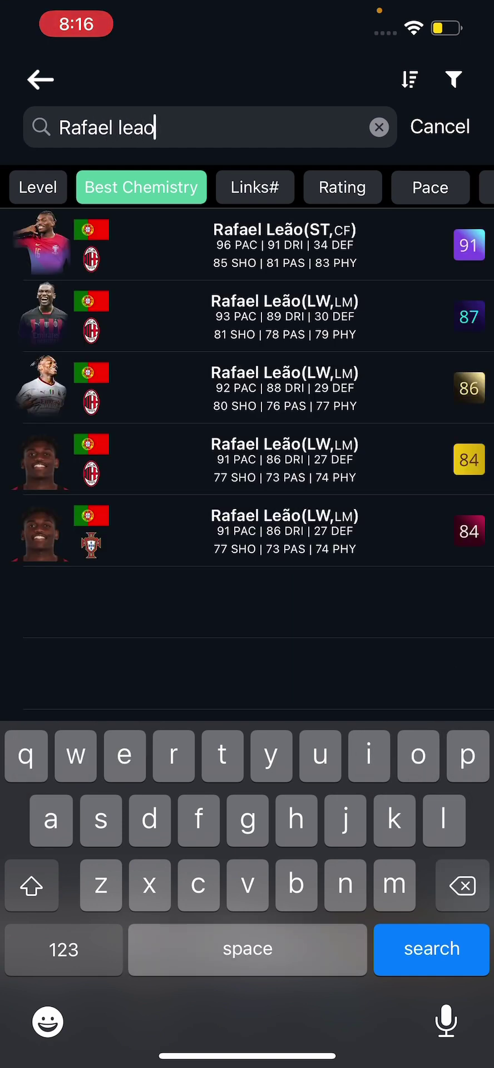
{"action": "left_click", "coordinate": [247, 388]}
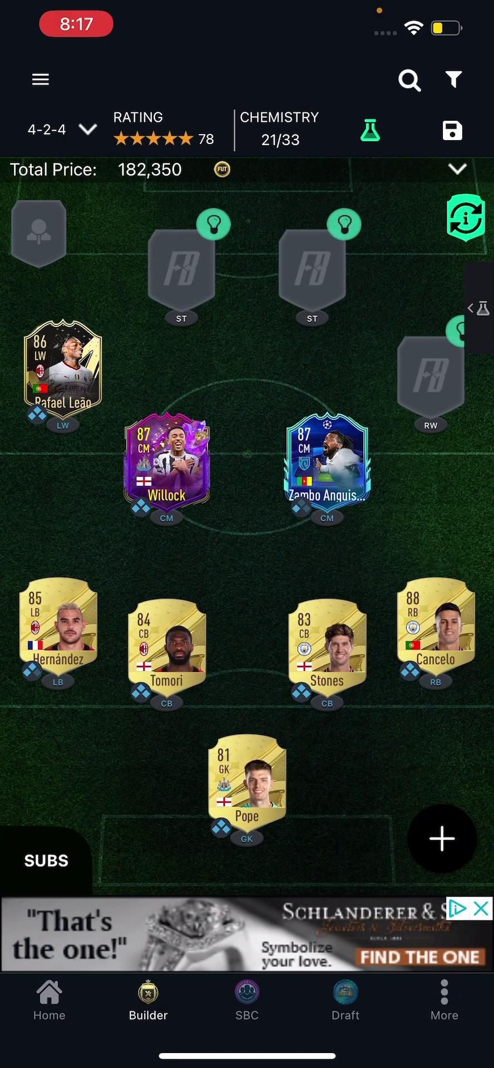
{"action": "left_click", "coordinate": [181, 267]}
{"action": "type", "text": "Wilson"}
{"action": "key", "text": "Return"}
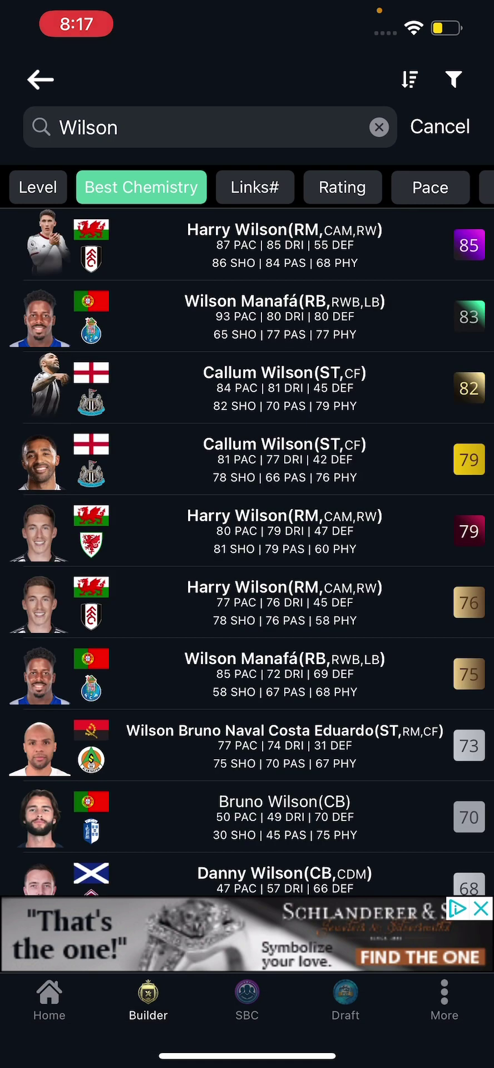
{"action": "left_click", "coordinate": [247, 388]}
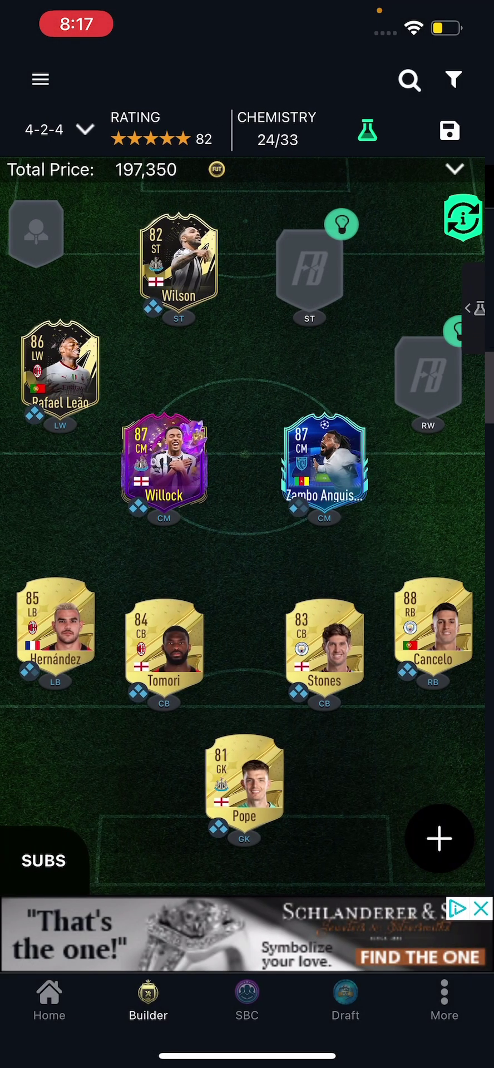
{"action": "left_click", "coordinate": [313, 251]}
{"action": "type", "text": "Kane"}
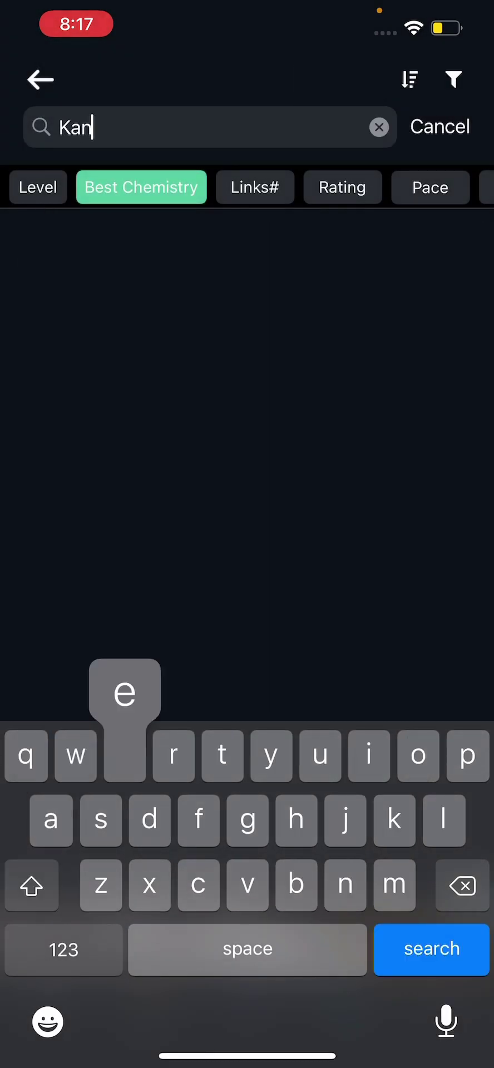
{"action": "key", "text": "Return"}
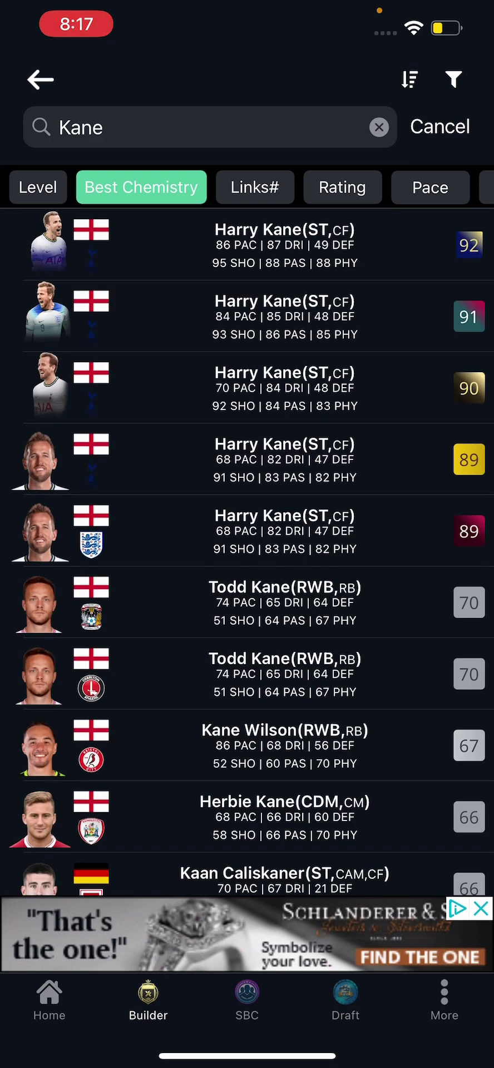
{"action": "left_click", "coordinate": [247, 459]}
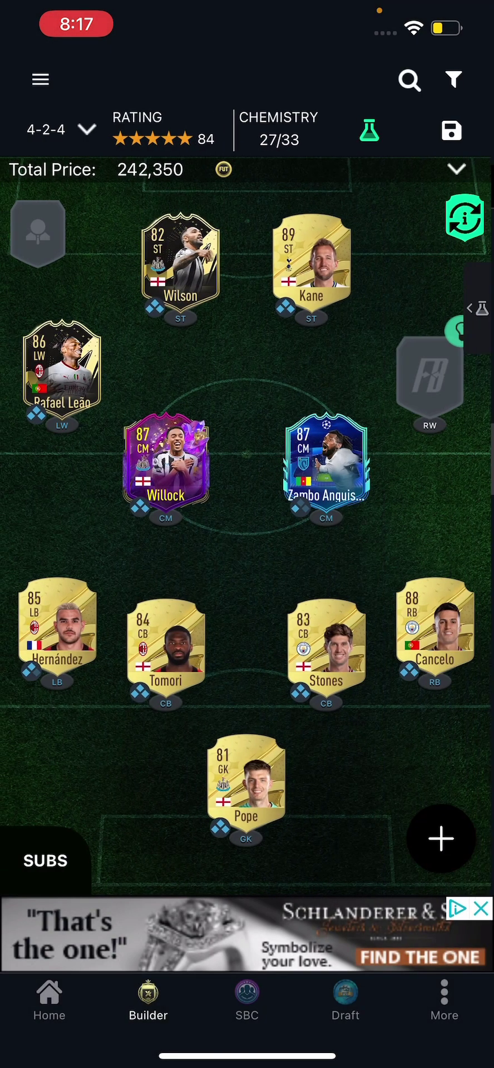
Add the 87-rated Hirving Lozano at right wing for 33/33 chemistry.
{"action": "left_click", "coordinate": [478, 370]}
{"action": "left_click", "coordinate": [139, 127]}
{"action": "type", "text": "Lozano"}
{"action": "key", "text": "Return"}
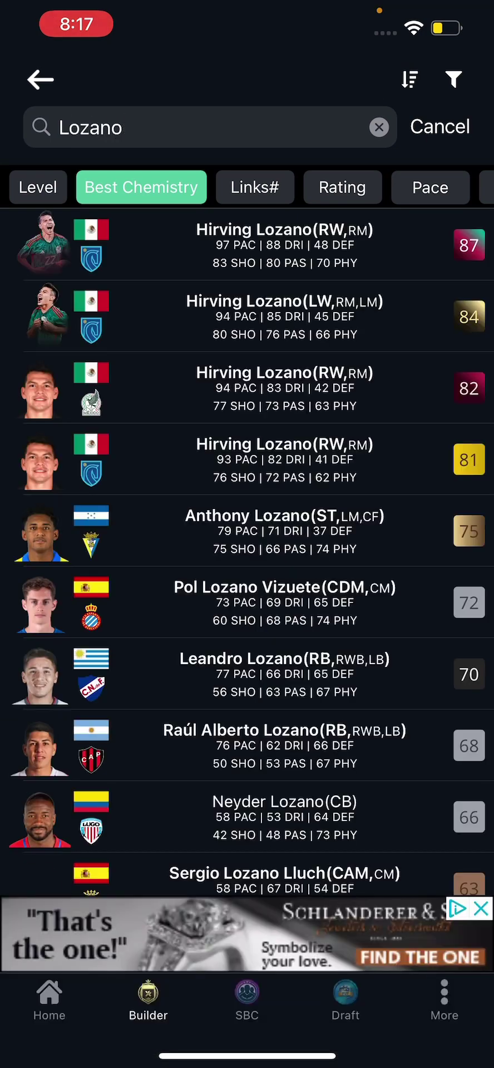
{"action": "left_click", "coordinate": [283, 245]}
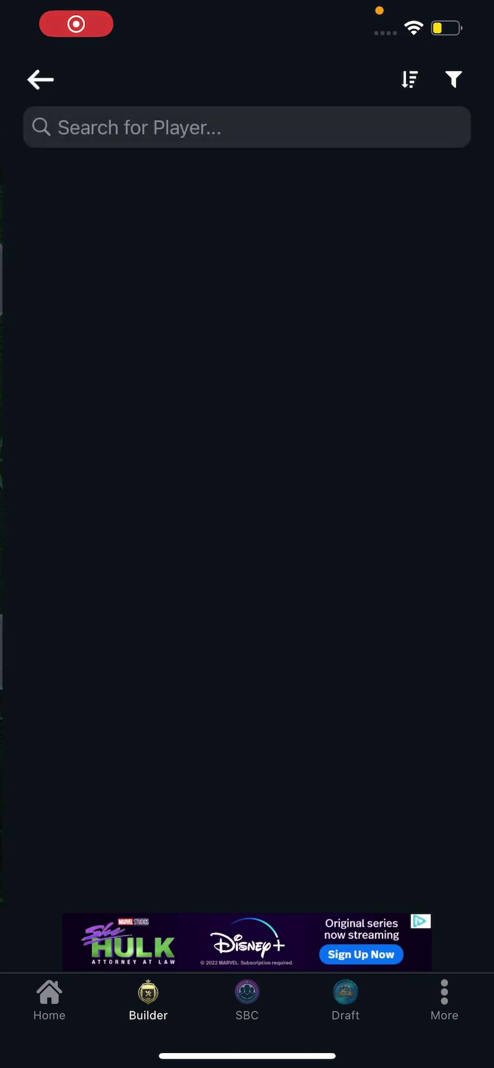
Start a new empty squad and put the 90 Neuer in goal.
{"action": "left_click", "coordinate": [139, 127]}
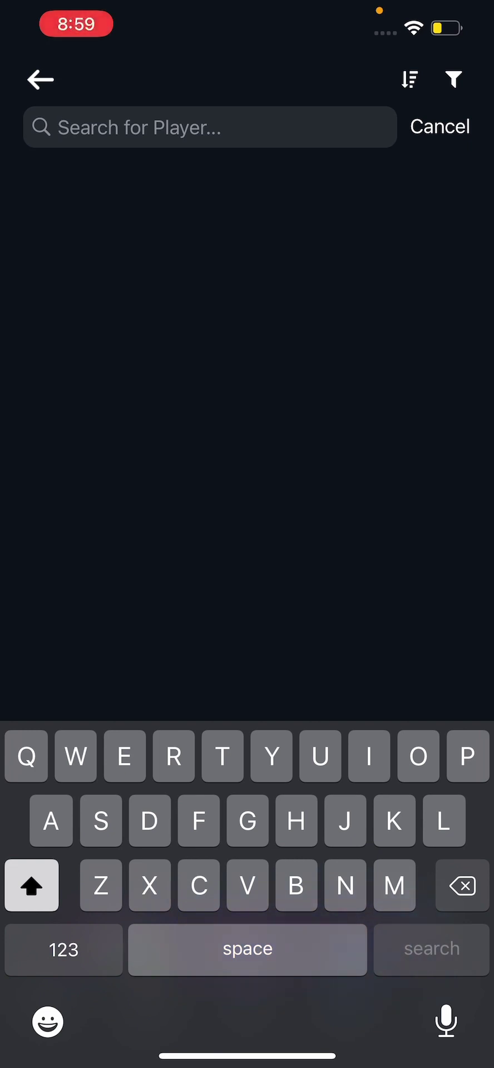
{"action": "type", "text": "Neuer"}
{"action": "key", "text": "Return"}
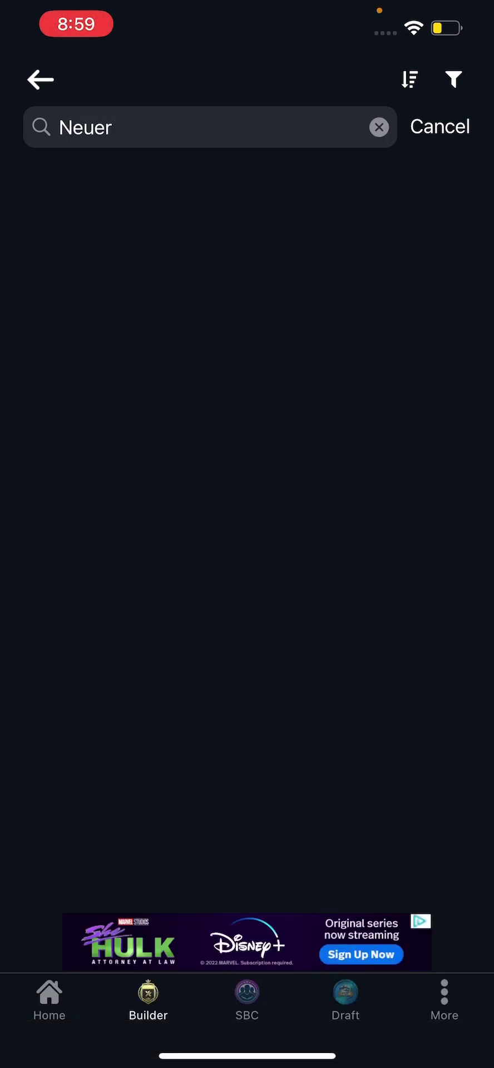
{"action": "left_click", "coordinate": [247, 200]}
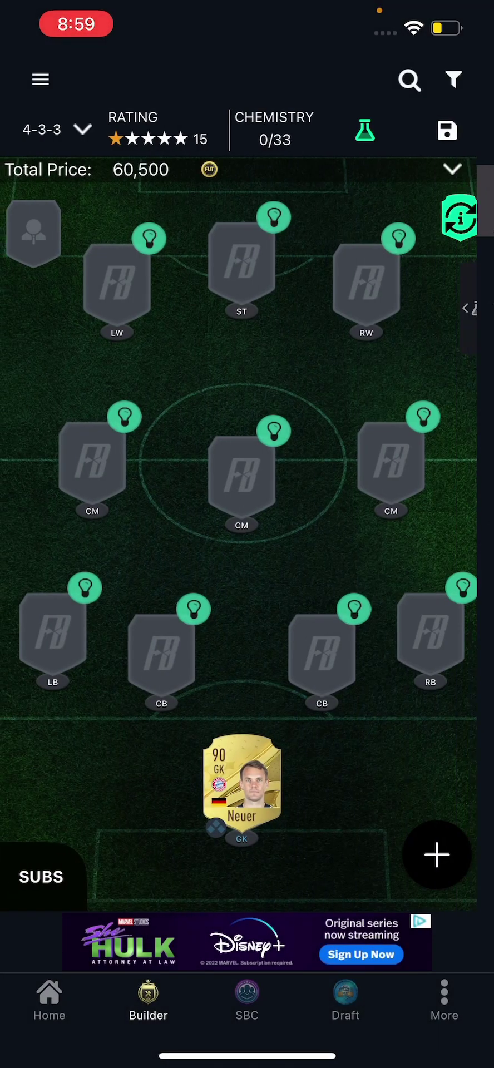
Fill both centre-back spots with the 88 Niklas Süle and the 84 Hummels.
{"action": "left_click", "coordinate": [103, 278]}
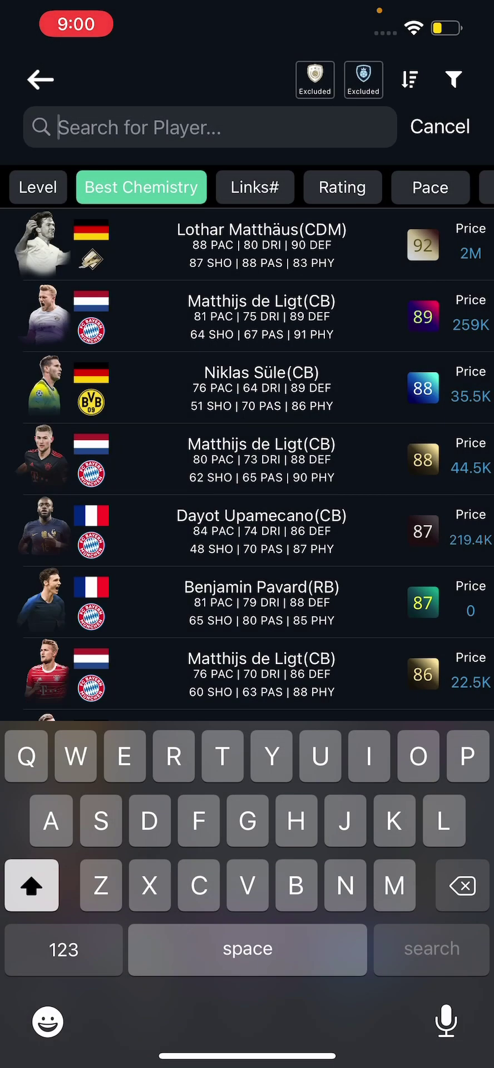
{"action": "type", "text": "Sule"}
{"action": "key", "text": "Return"}
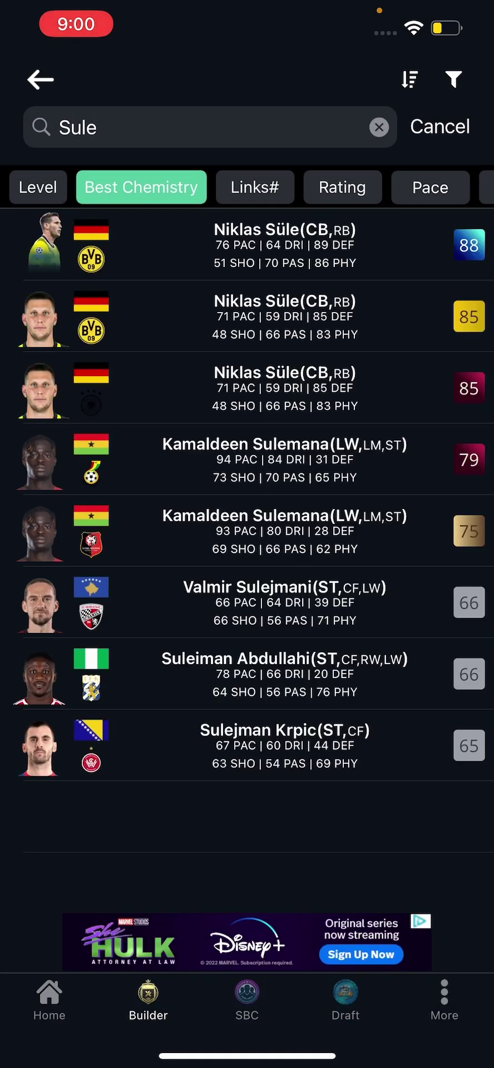
{"action": "left_click", "coordinate": [284, 244]}
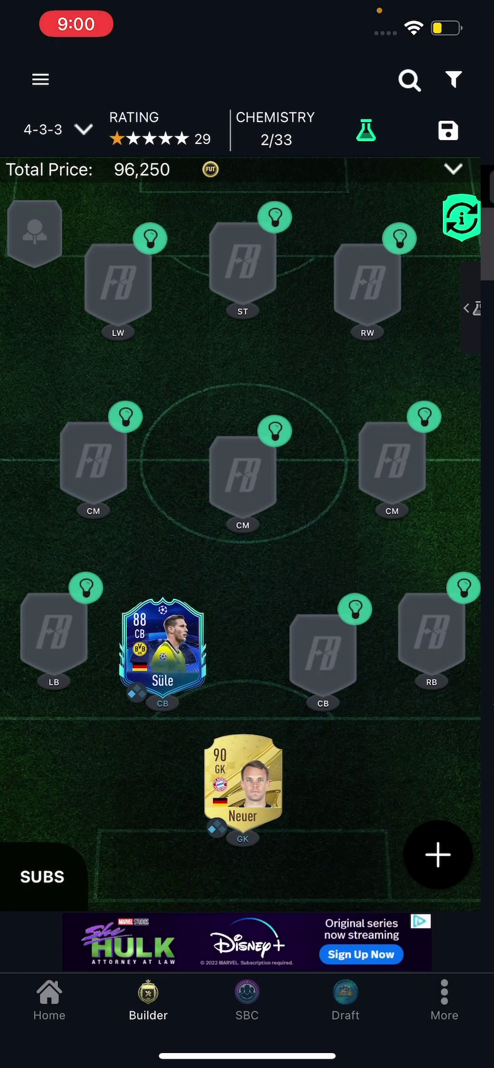
{"action": "left_click", "coordinate": [327, 654]}
{"action": "type", "text": "Hummels"}
{"action": "key", "text": "Return"}
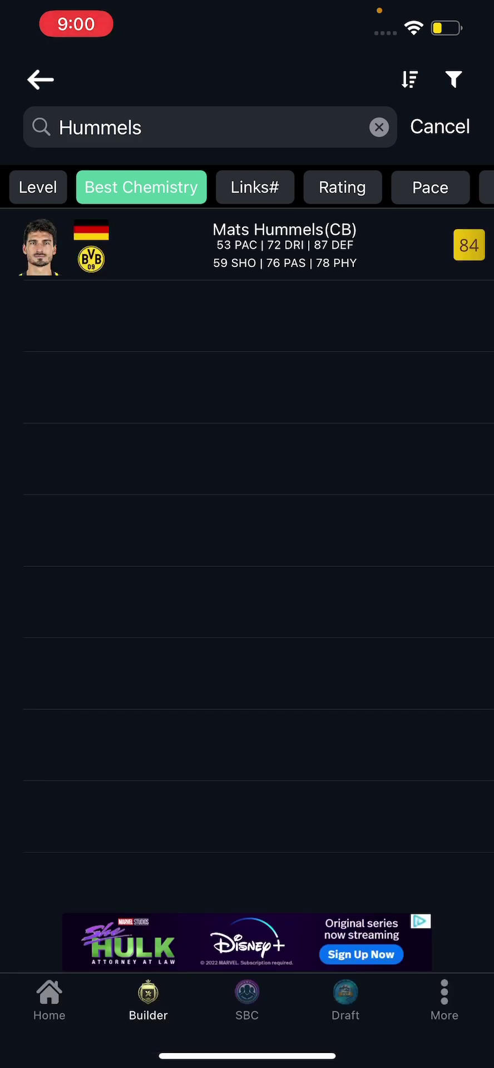
{"action": "left_click", "coordinate": [284, 245]}
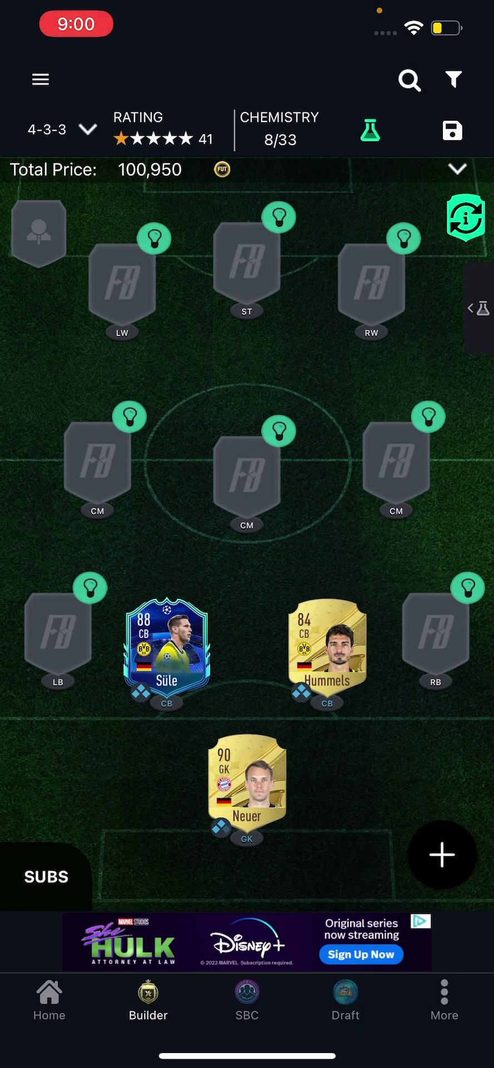
Add the 84 Alphonso Davies at left-back, then search Kimmich for right-back.
{"action": "left_click", "coordinate": [52, 643]}
{"action": "type", "text": "Davies"}
{"action": "key", "text": "Return"}
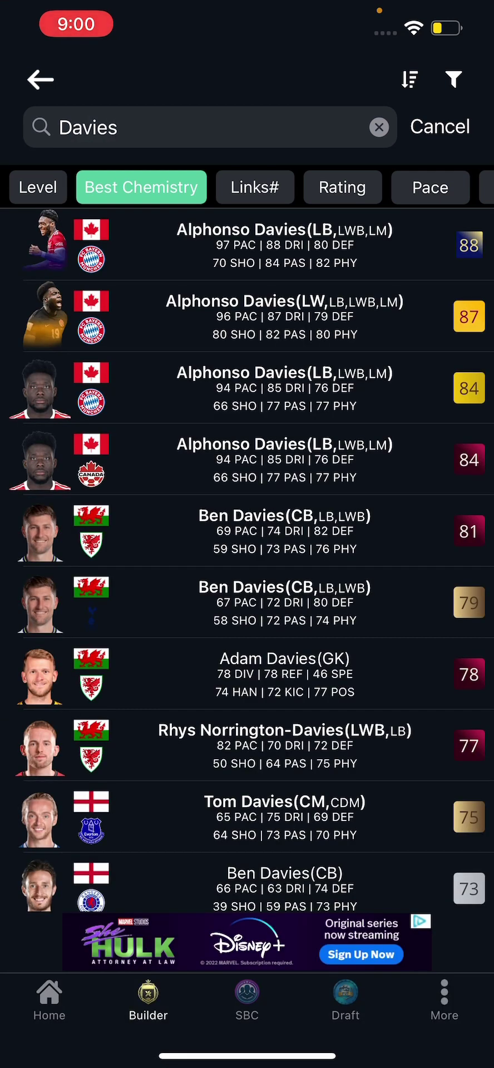
{"action": "left_click", "coordinate": [285, 388]}
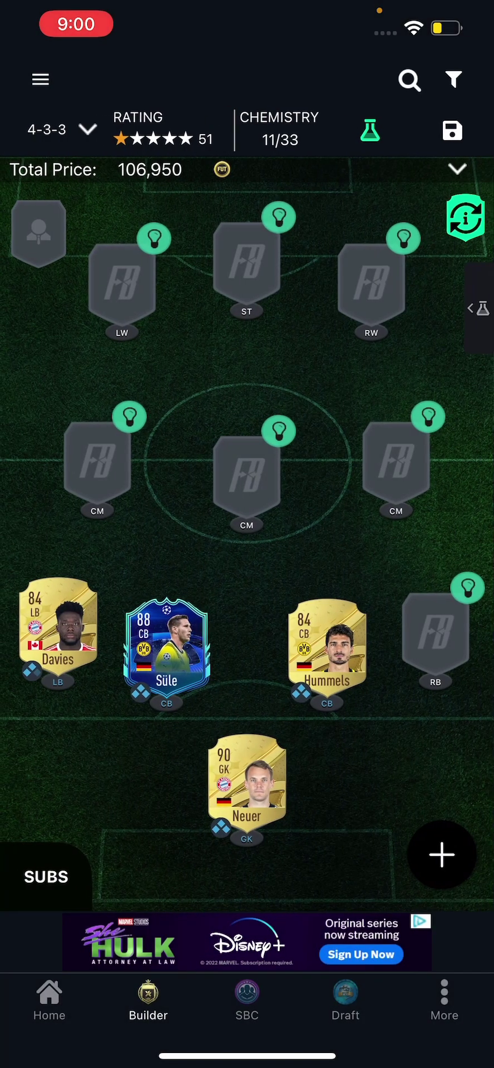
{"action": "left_click", "coordinate": [435, 634]}
{"action": "type", "text": "Kimmich"}
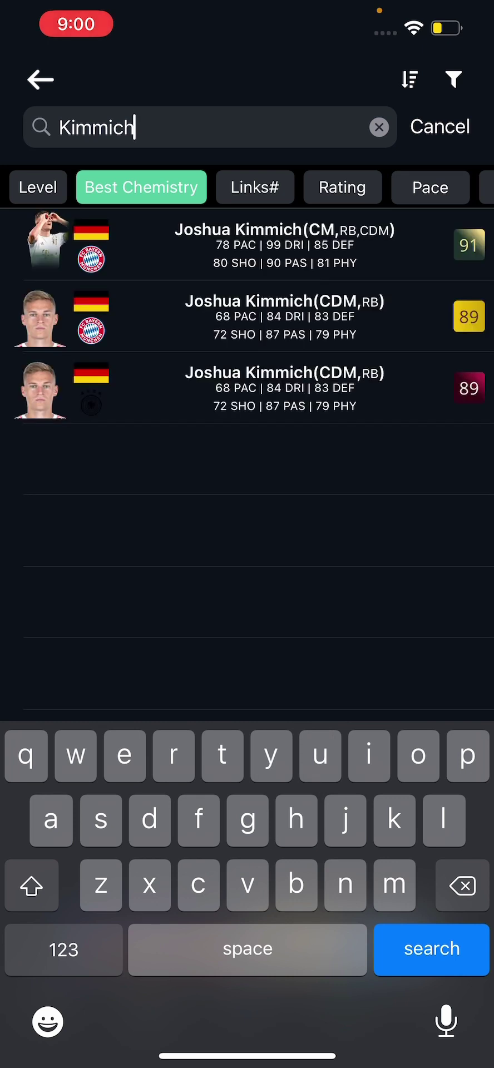
Add the 89 Kimmich at right-back, plus the 87 Götze and 86 Bruno Fernandes in midfield.
{"action": "left_click", "coordinate": [285, 316]}
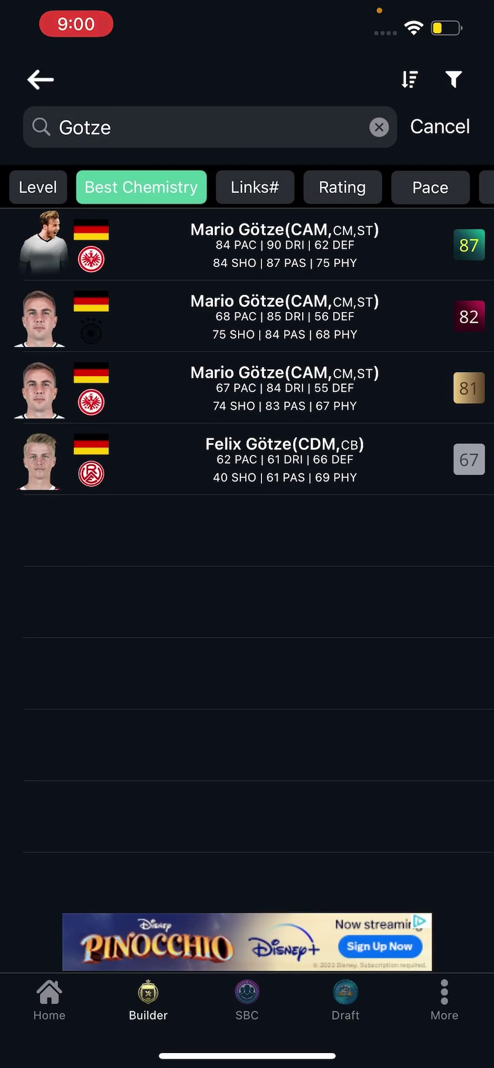
{"action": "left_click", "coordinate": [247, 245]}
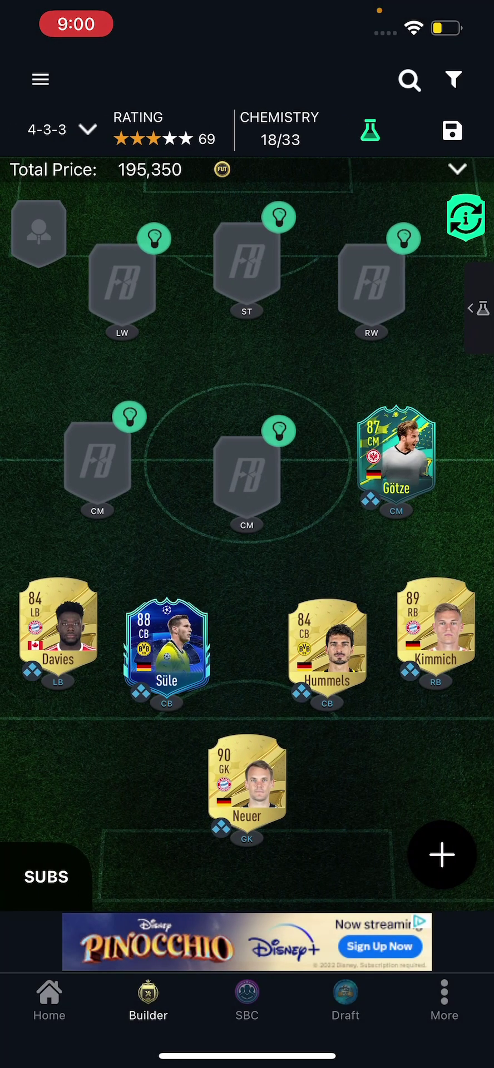
{"action": "left_click", "coordinate": [257, 468]}
{"action": "type", "text": "Bruno"}
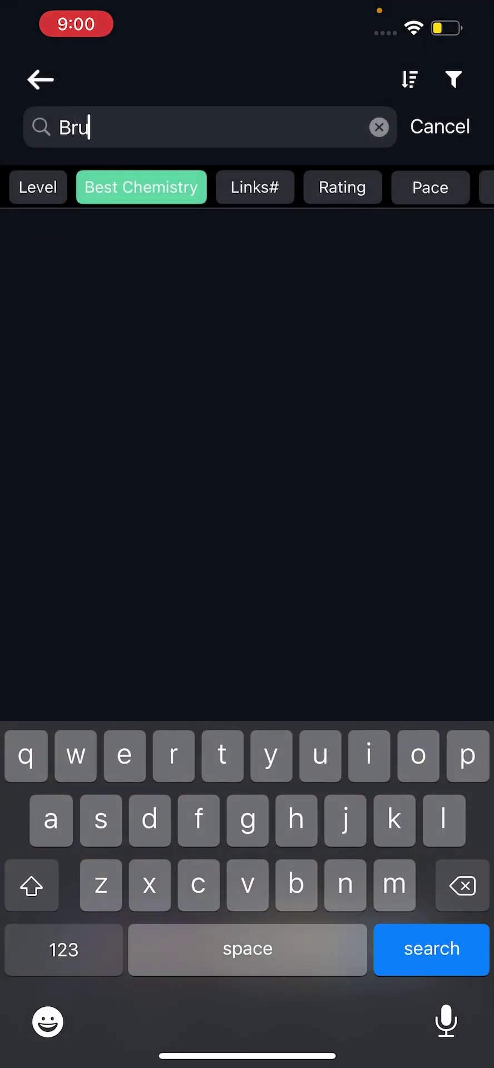
{"action": "type", "text": " fernandes"}
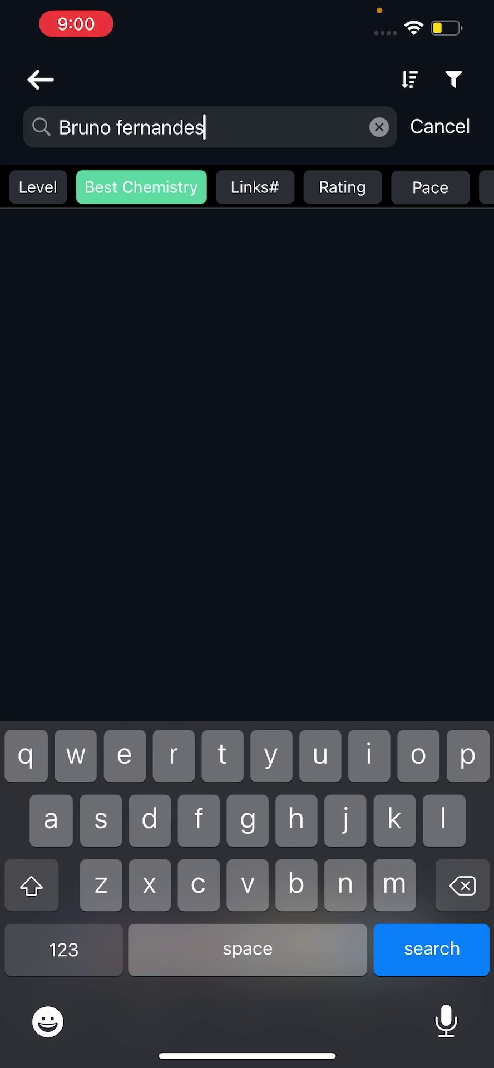
{"action": "key", "text": "Return"}
{"action": "left_click", "coordinate": [285, 317]}
Add the 91 gold Kevin De Bruyne and the 86 Mason Mount to the squad.
{"action": "left_click", "coordinate": [142, 454]}
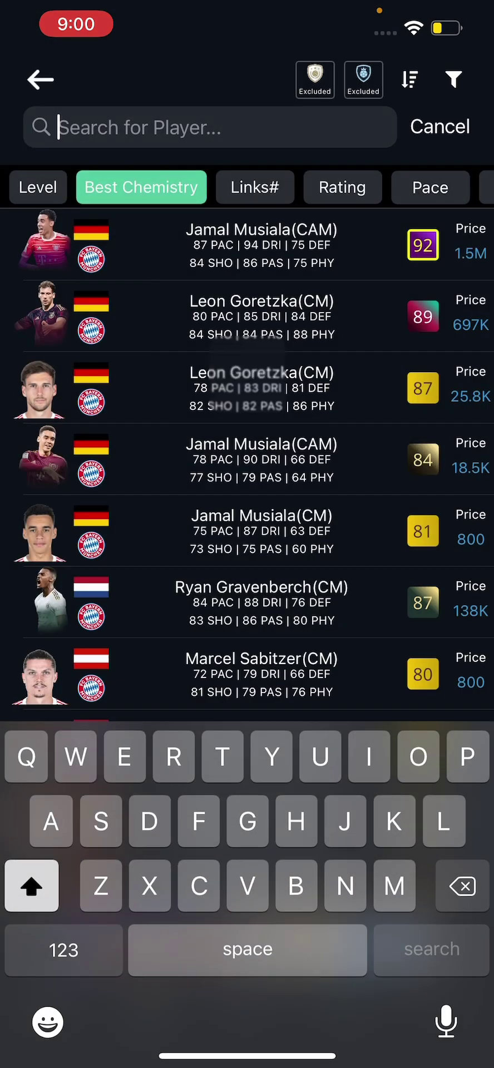
{"action": "type", "text": "De briyne"}
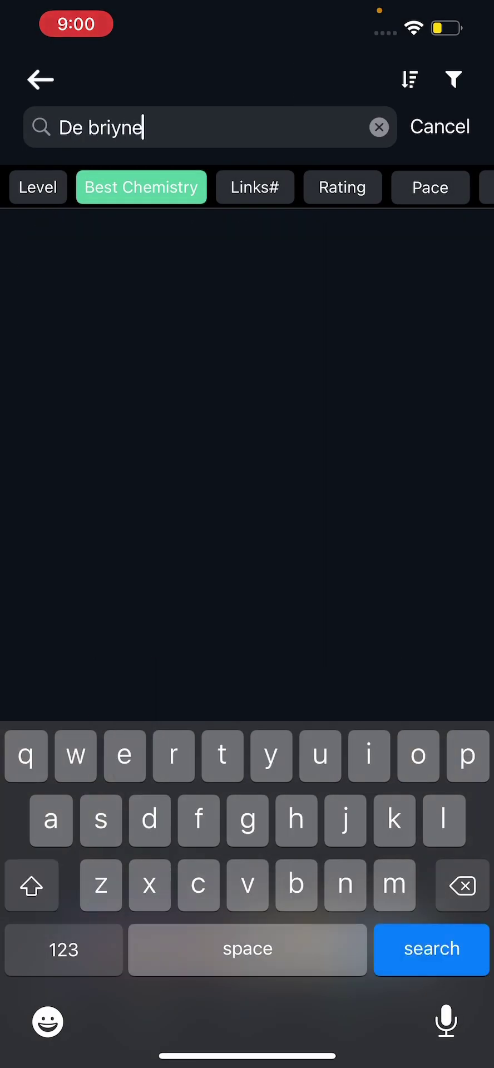
{"action": "key", "text": "BackSpace"}
{"action": "key", "text": "BackSpace"}
{"action": "key", "text": "BackSpace"}
{"action": "key", "text": "BackSpace"}
{"action": "type", "text": "uyne"}
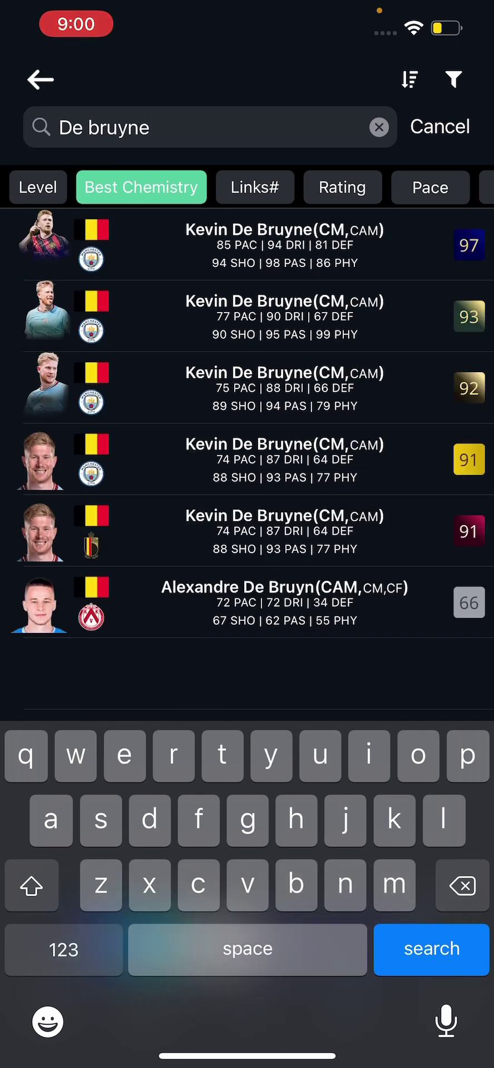
{"action": "left_click", "coordinate": [285, 459]}
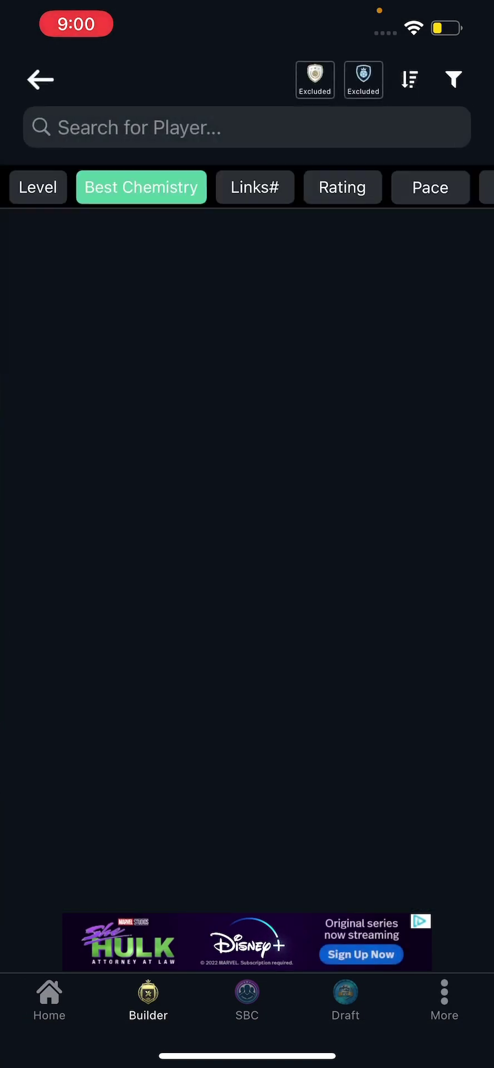
{"action": "left_click", "coordinate": [139, 127]}
{"action": "type", "text": "Mount"}
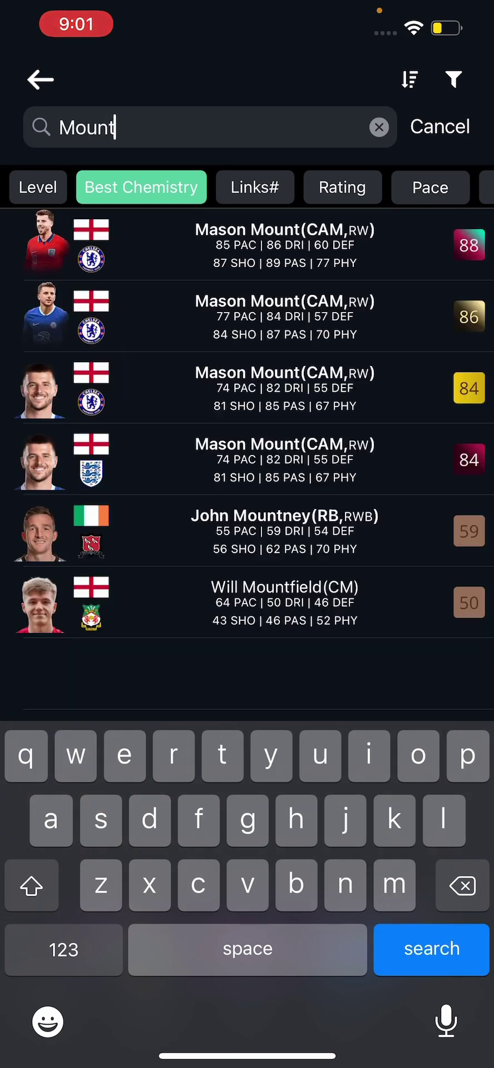
{"action": "left_click", "coordinate": [285, 316]}
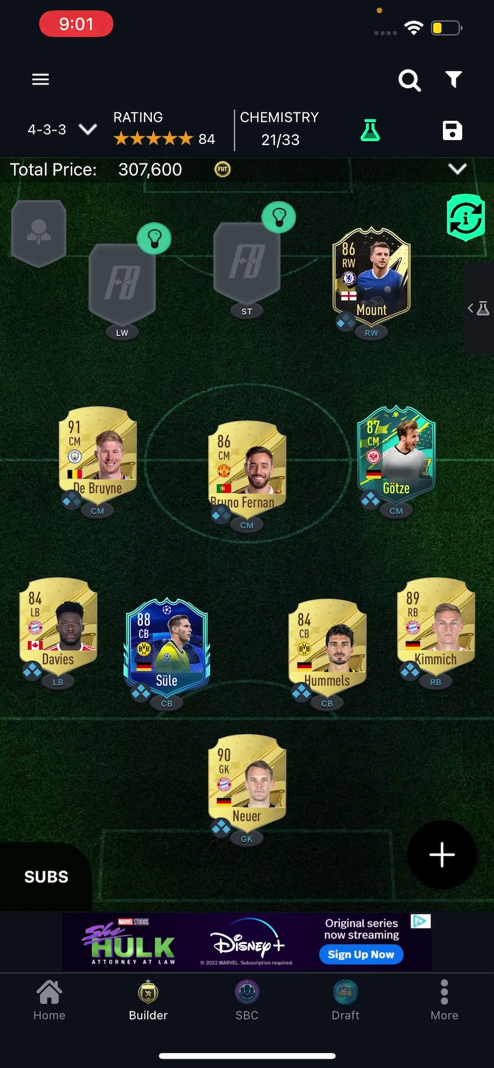
Put the 90 Klose at striker and the 85 Phil Foden at left wing.
{"action": "left_click", "coordinate": [247, 262]}
{"action": "type", "text": "Klose"}
{"action": "key", "text": "Return"}
{"action": "left_click", "coordinate": [285, 316]}
{"action": "left_click", "coordinate": [124, 274]}
{"action": "left_click", "coordinate": [139, 127]}
{"action": "type", "text": "Foden"}
{"action": "key", "text": "Return"}
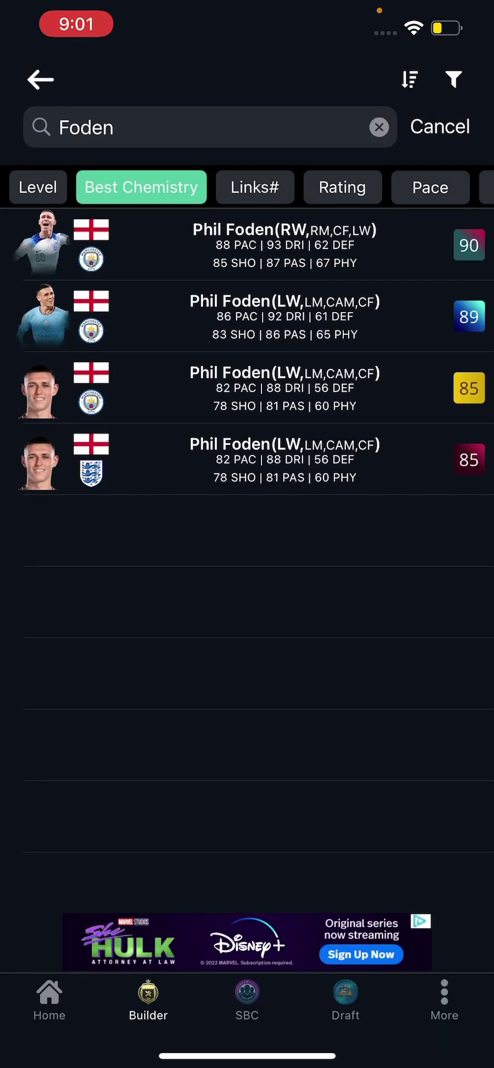
{"action": "left_click", "coordinate": [284, 388]}
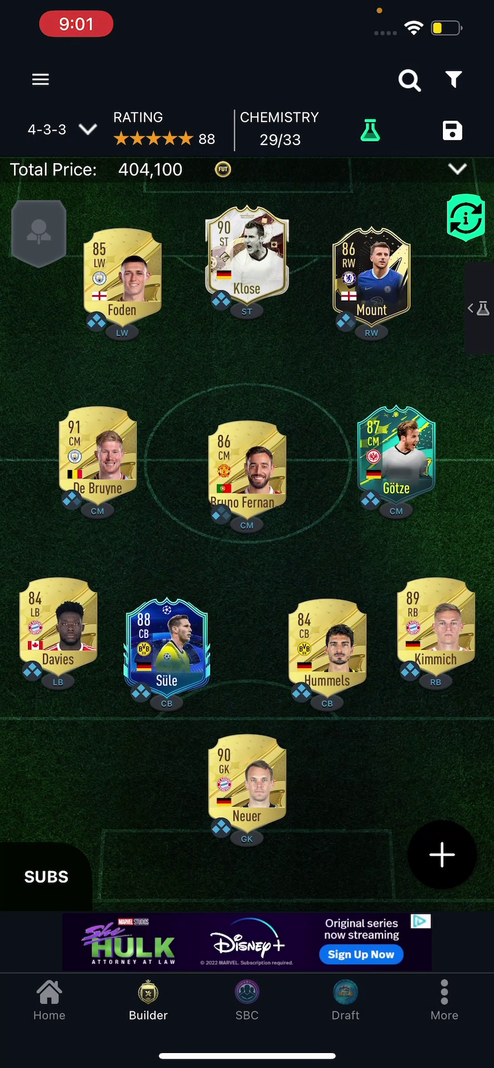
Put the 89 Mike Maignan in goal.
{"action": "left_click", "coordinate": [181, 269]}
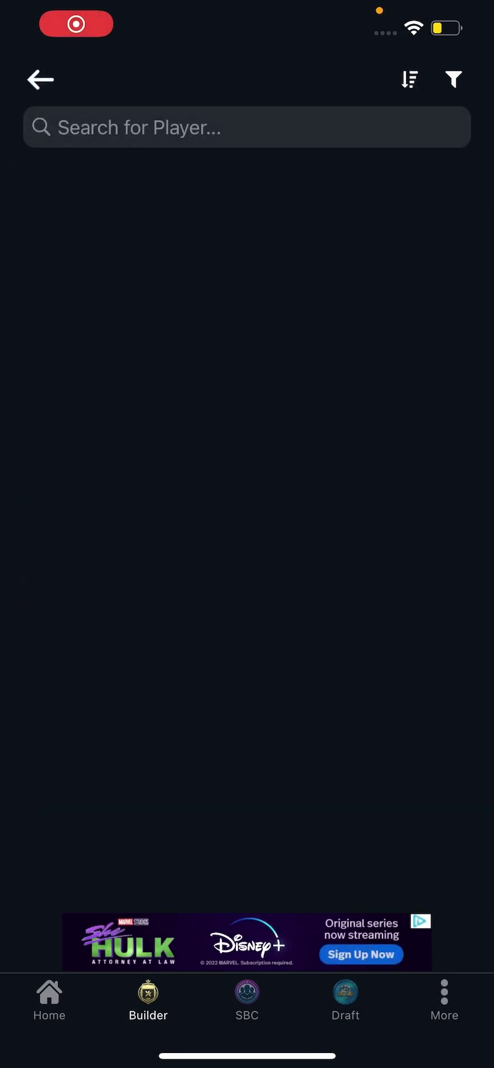
{"action": "left_click", "coordinate": [205, 127]}
{"action": "type", "text": "Maiga"}
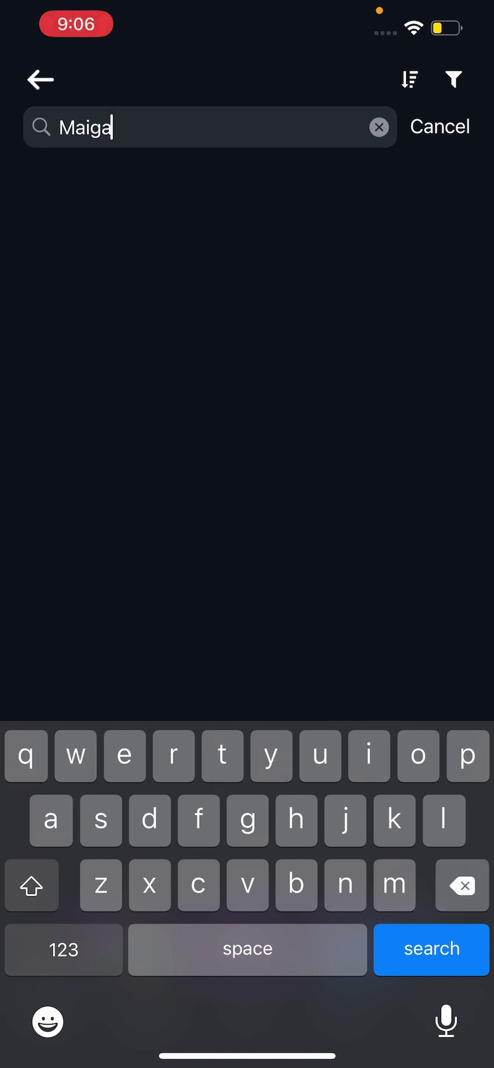
{"action": "key", "text": "BackSpace"}
{"action": "type", "text": "nan"}
{"action": "key", "text": "Return"}
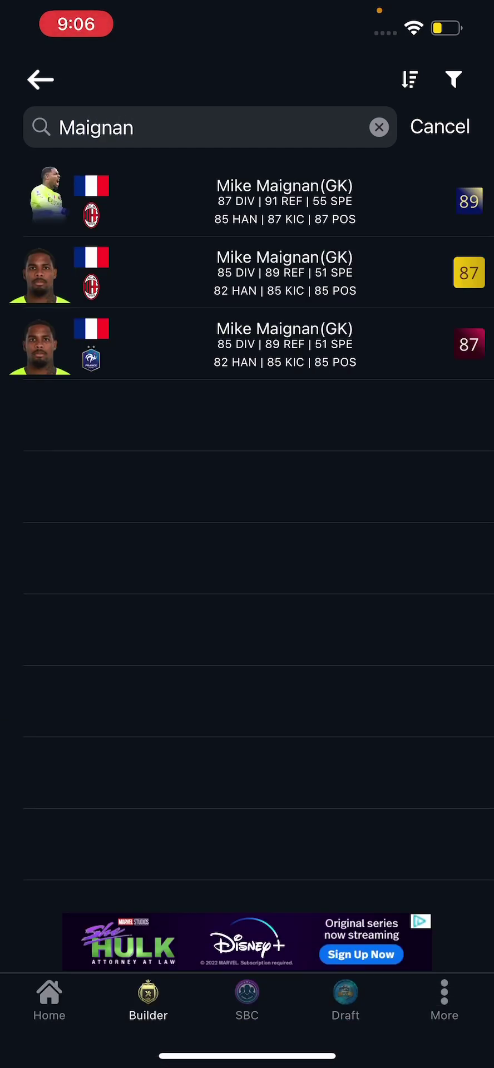
{"action": "left_click", "coordinate": [247, 197]}
Place Tomori at right centre-back and the 87 Pierre Kalulu at left centre-back.
{"action": "left_click", "coordinate": [158, 656]}
{"action": "type", "text": "Tomori"}
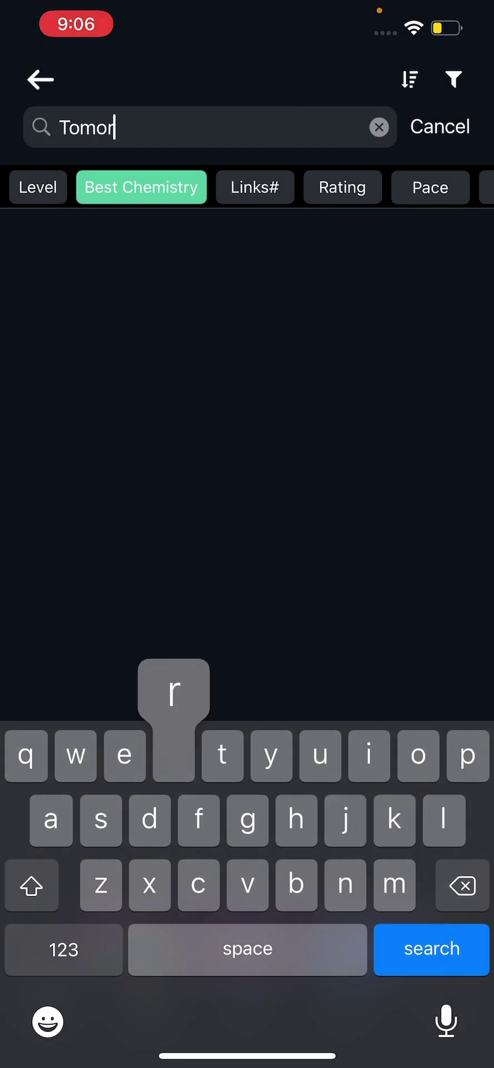
{"action": "key", "text": "Return"}
{"action": "left_click", "coordinate": [247, 242]}
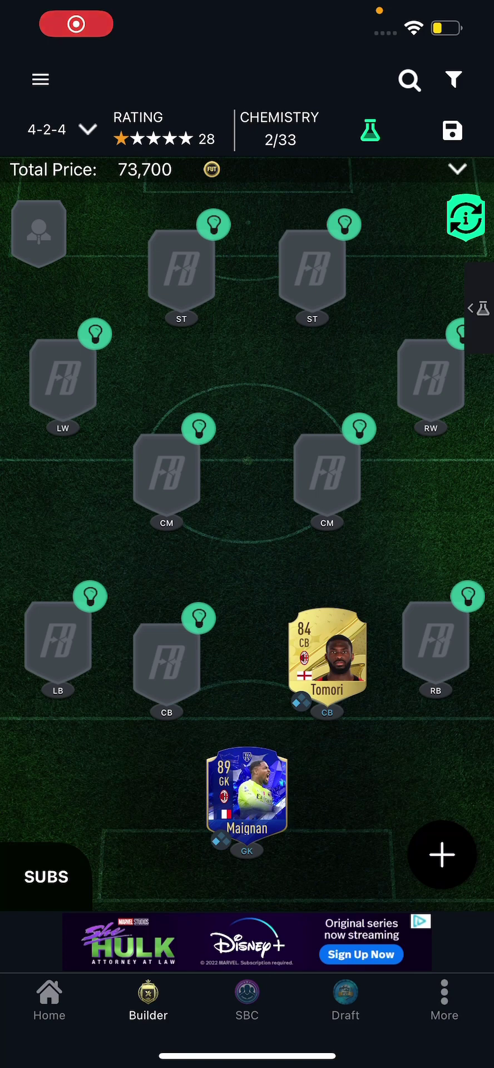
{"action": "left_click", "coordinate": [166, 653]}
{"action": "type", "text": "Kalulu"}
{"action": "key", "text": "Return"}
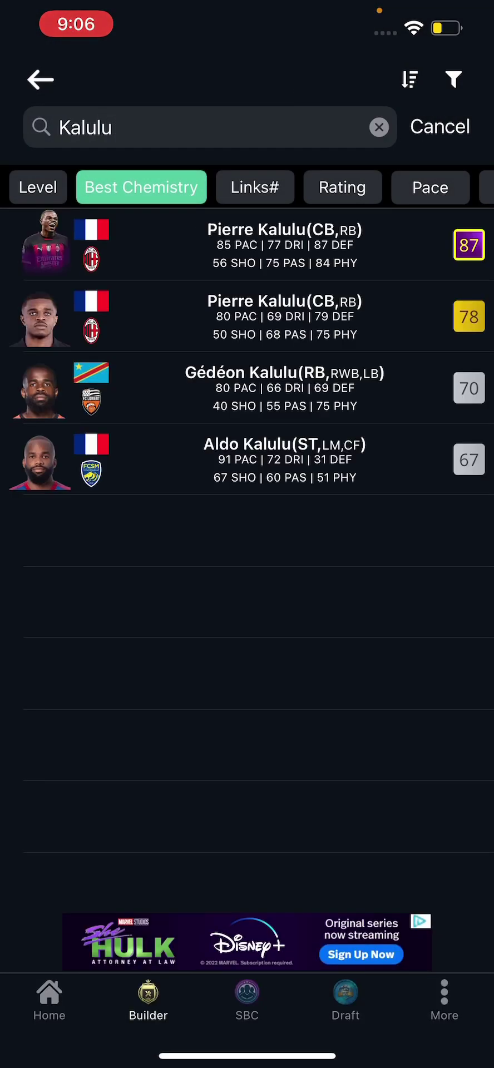
{"action": "left_click", "coordinate": [285, 245]}
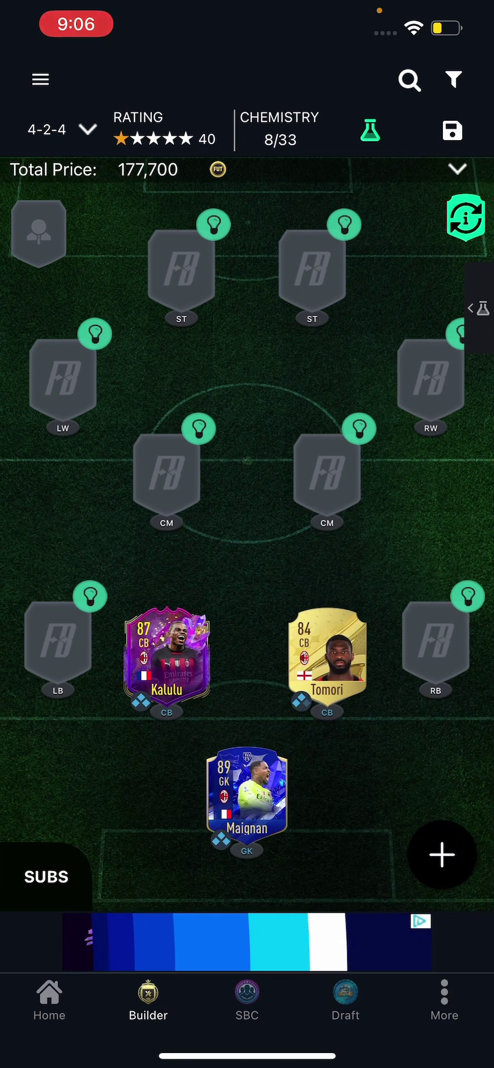
Find and place the 85 Theo Hernández at left-back.
{"action": "left_click", "coordinate": [58, 640]}
{"action": "type", "text": "Her"}
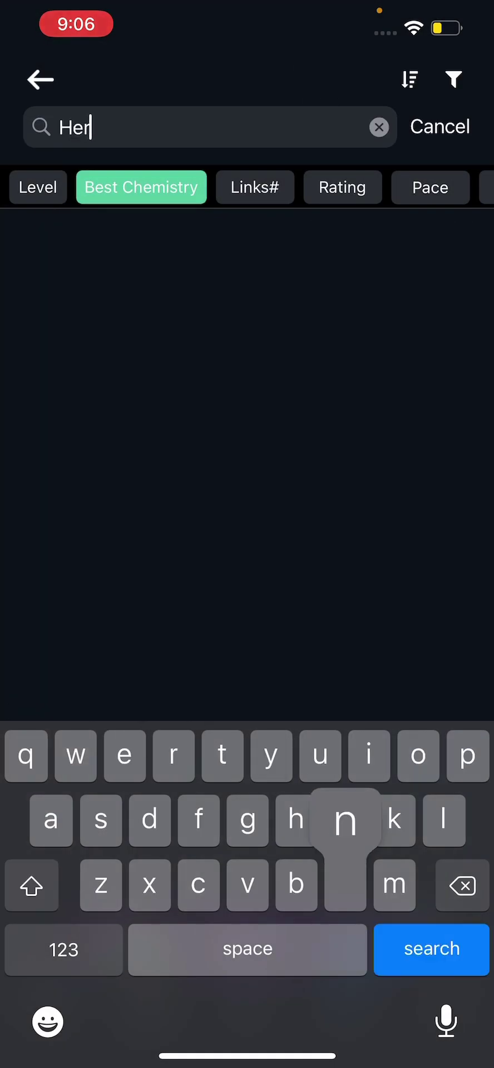
{"action": "type", "text": "nandez"}
{"action": "key", "text": "Return"}
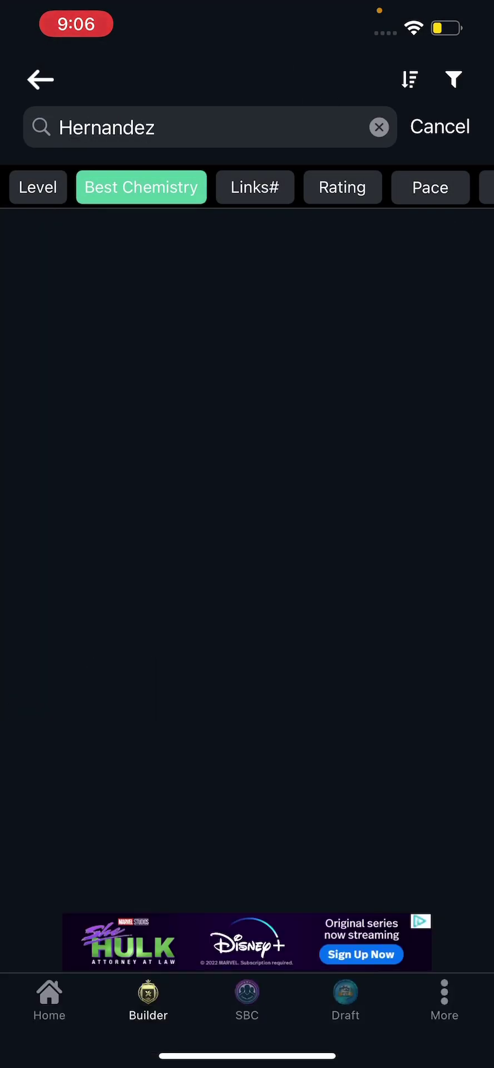
{"action": "scroll", "coordinate": [253, 556], "scroll_direction": "down", "scroll_amount": 5}
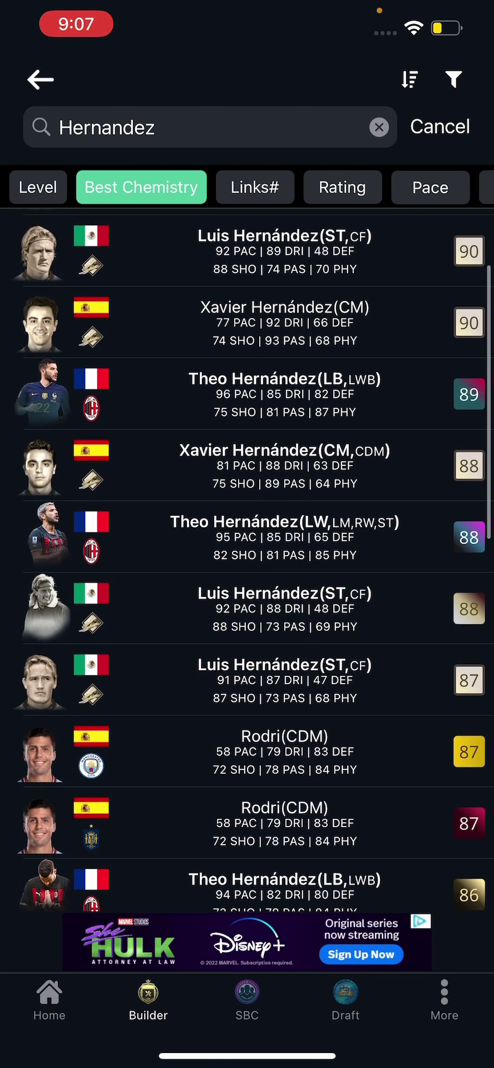
{"action": "scroll", "coordinate": [253, 556], "scroll_direction": "down", "scroll_amount": 3}
{"action": "scroll", "coordinate": [253, 556], "scroll_direction": "down", "scroll_amount": 8}
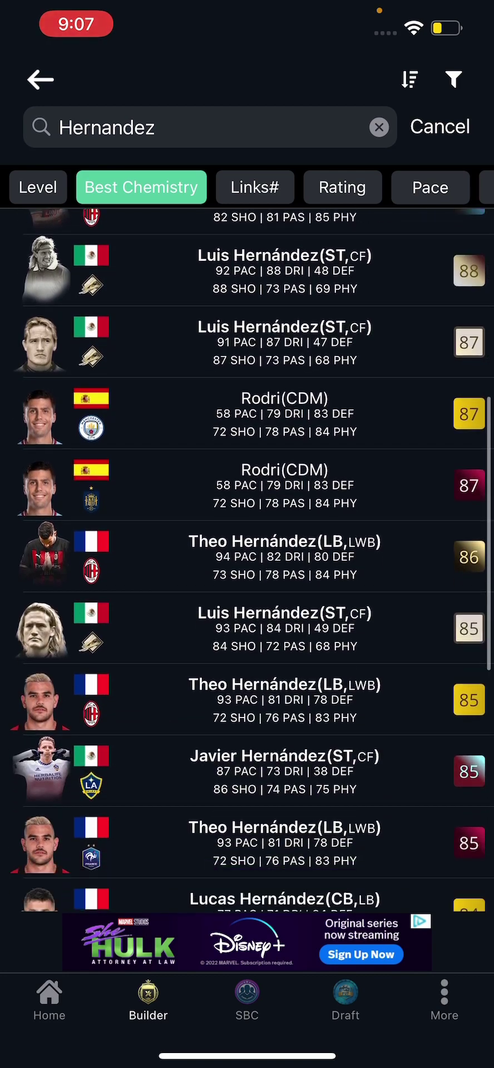
{"action": "left_click", "coordinate": [284, 444]}
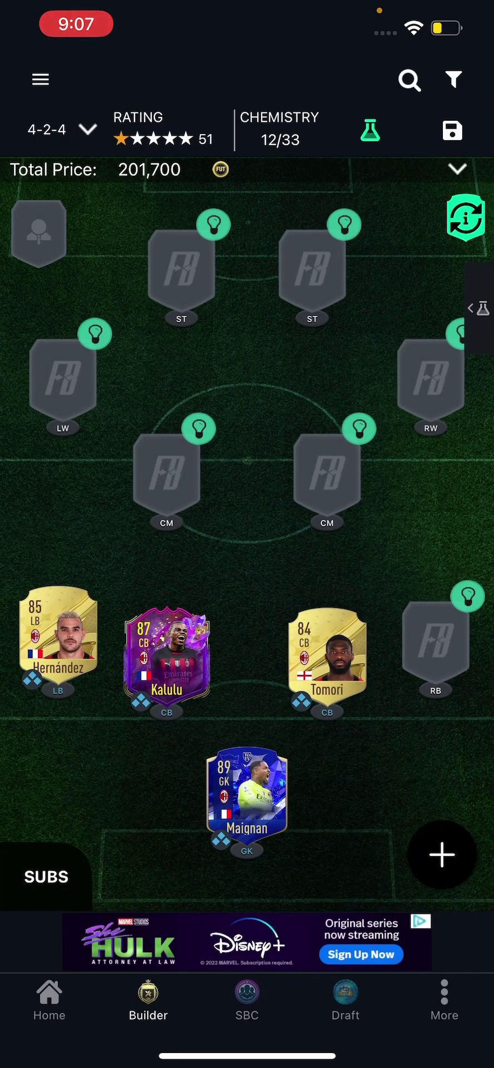
Place Djed Spence at right-back.
{"action": "left_click", "coordinate": [435, 639]}
{"action": "left_click", "coordinate": [166, 127]}
{"action": "type", "text": "Soence"}
{"action": "left_click", "coordinate": [431, 948]}
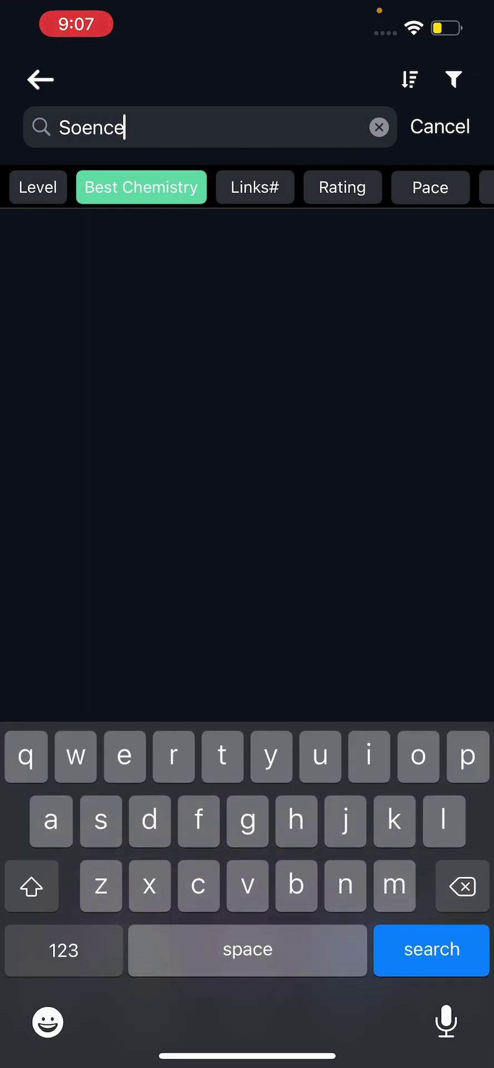
{"action": "key", "text": "BackSpace"}
{"action": "key", "text": "BackSpace"}
{"action": "type", "text": "p"}
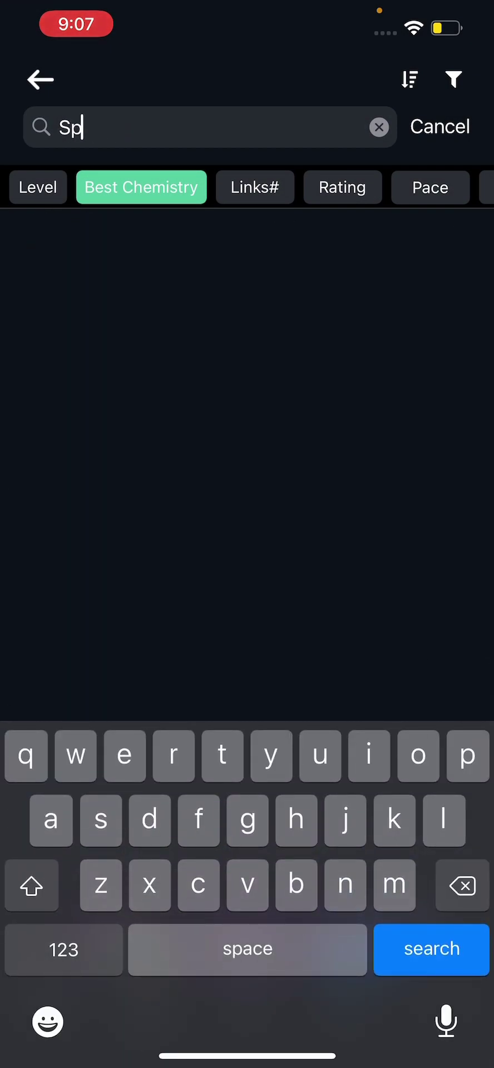
{"action": "left_click", "coordinate": [432, 948]}
{"action": "left_click", "coordinate": [250, 244]}
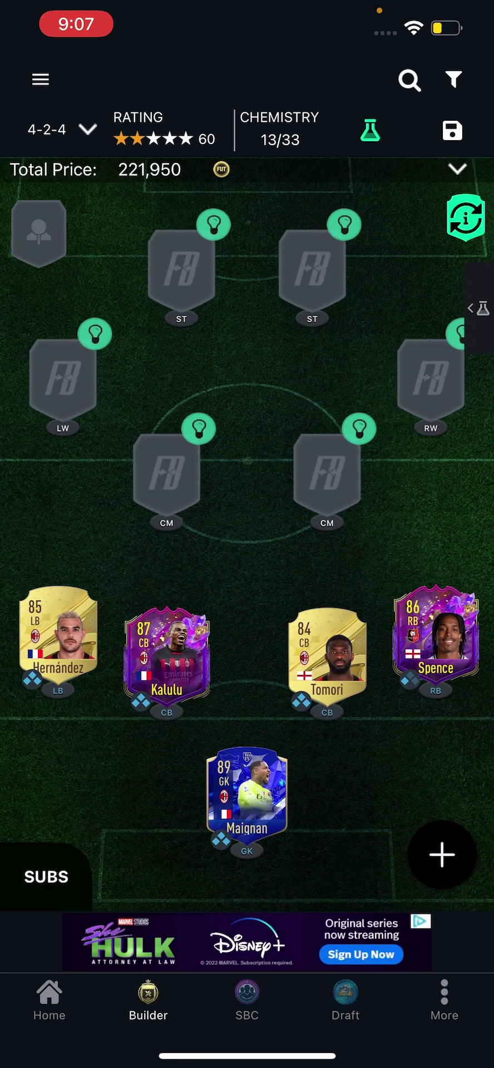
Fill central midfield with the 88 Youssouf Fofana and Patrick Vieira.
{"action": "left_click", "coordinate": [160, 473]}
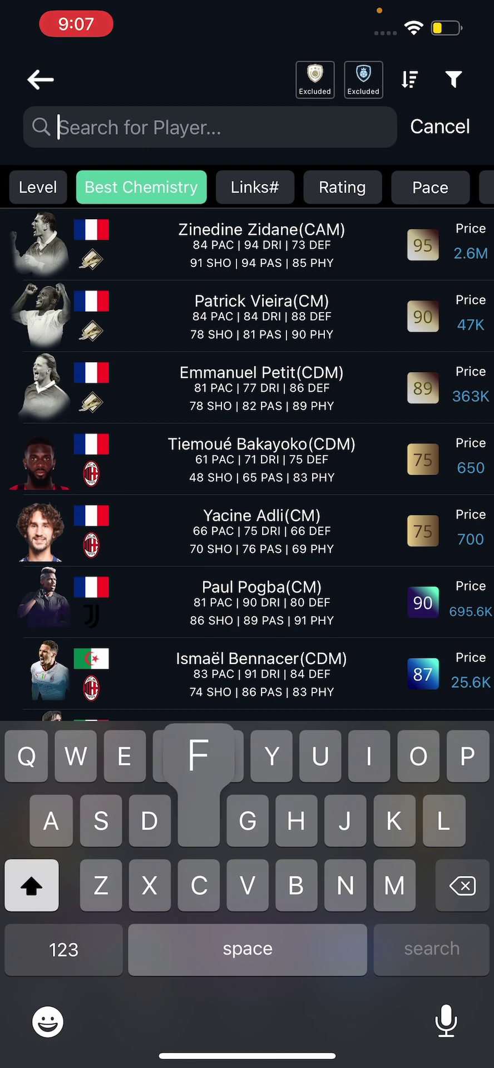
{"action": "type", "text": "Fofan"}
{"action": "left_click", "coordinate": [432, 949]}
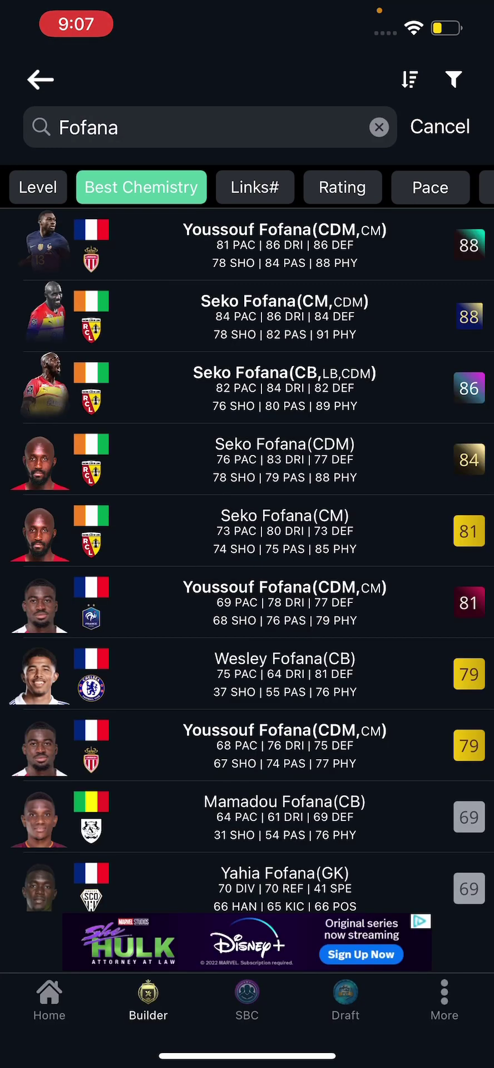
{"action": "left_click", "coordinate": [247, 245]}
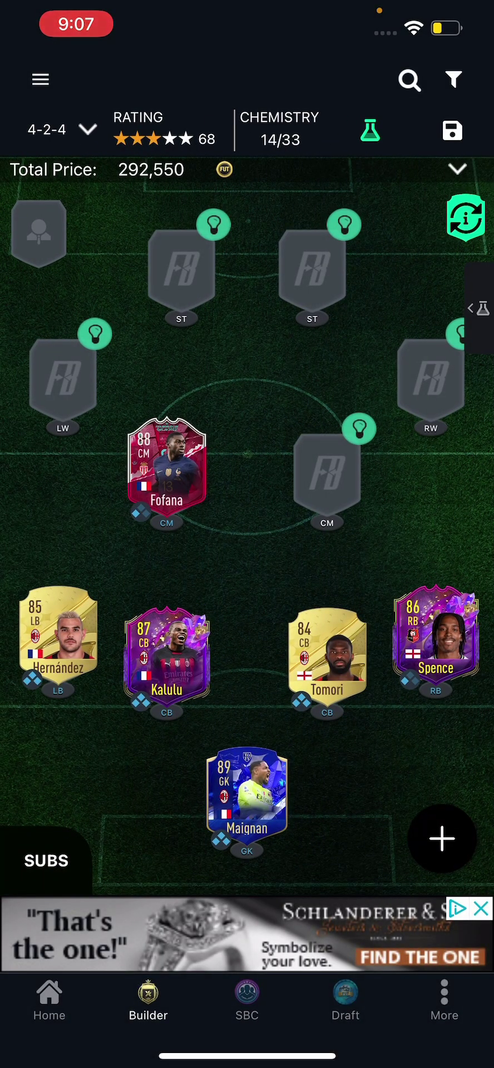
{"action": "left_click", "coordinate": [327, 473]}
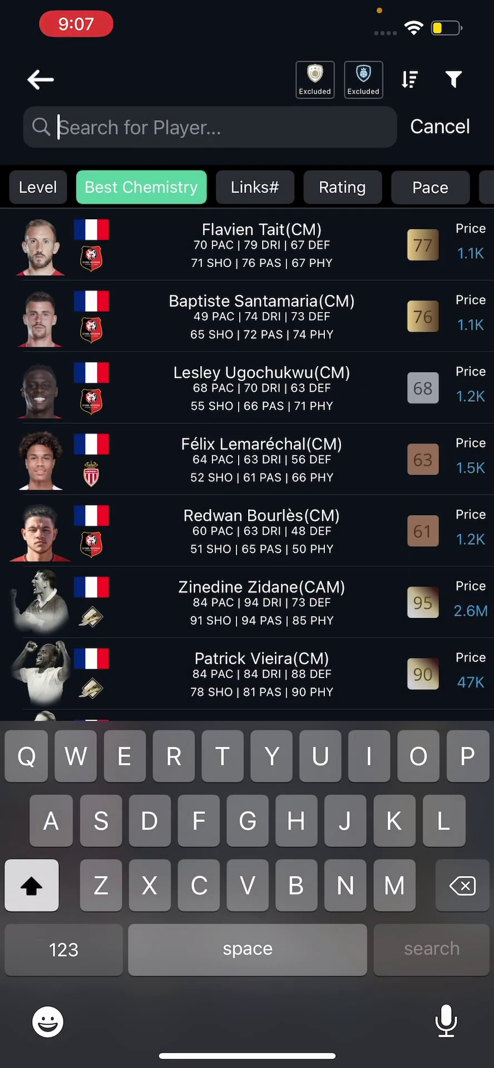
{"action": "left_click", "coordinate": [261, 674]}
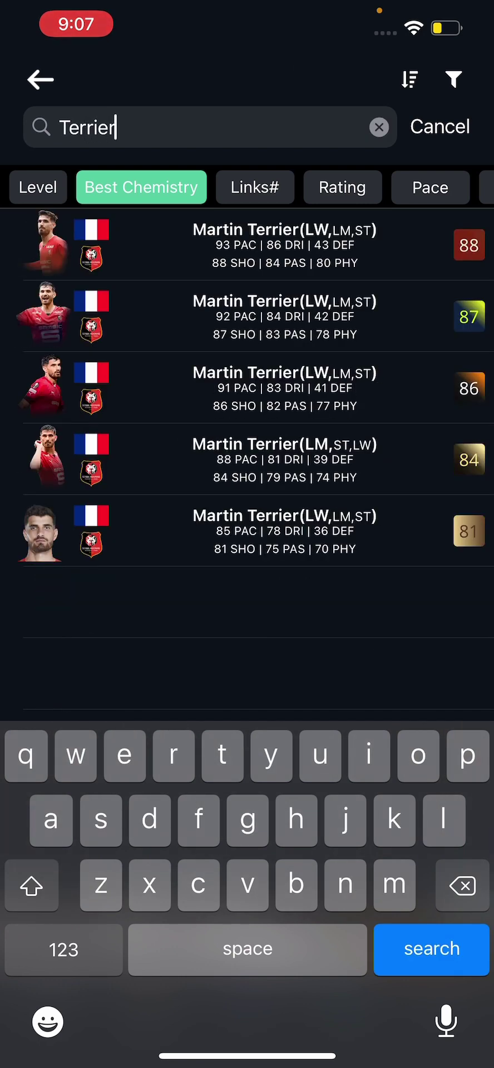
Place the 87 Martin Terrier at left wing and the 88 Boufal at striker.
{"action": "left_click", "coordinate": [284, 316]}
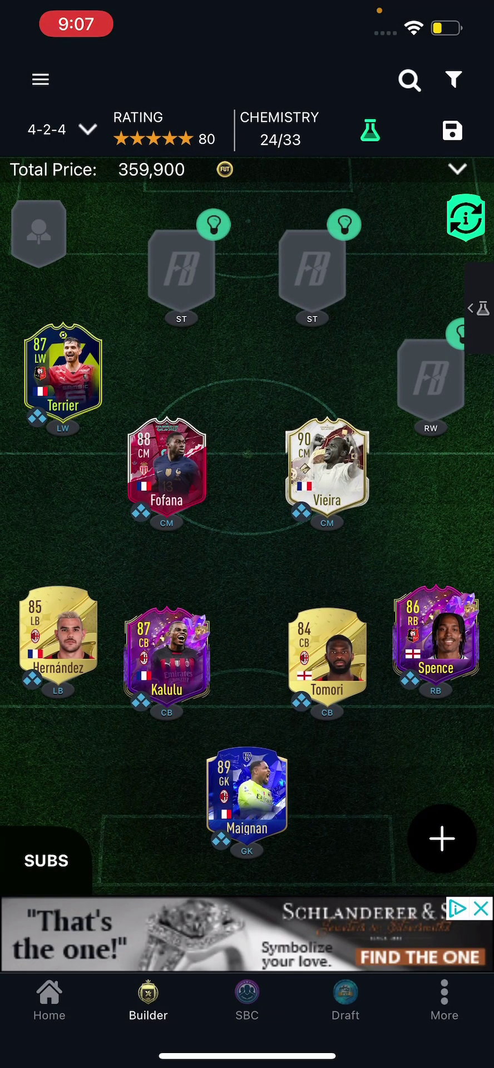
{"action": "left_click", "coordinate": [213, 224]}
{"action": "left_click", "coordinate": [167, 126]}
{"action": "type", "text": "B"}
{"action": "key", "text": "BackSpace"}
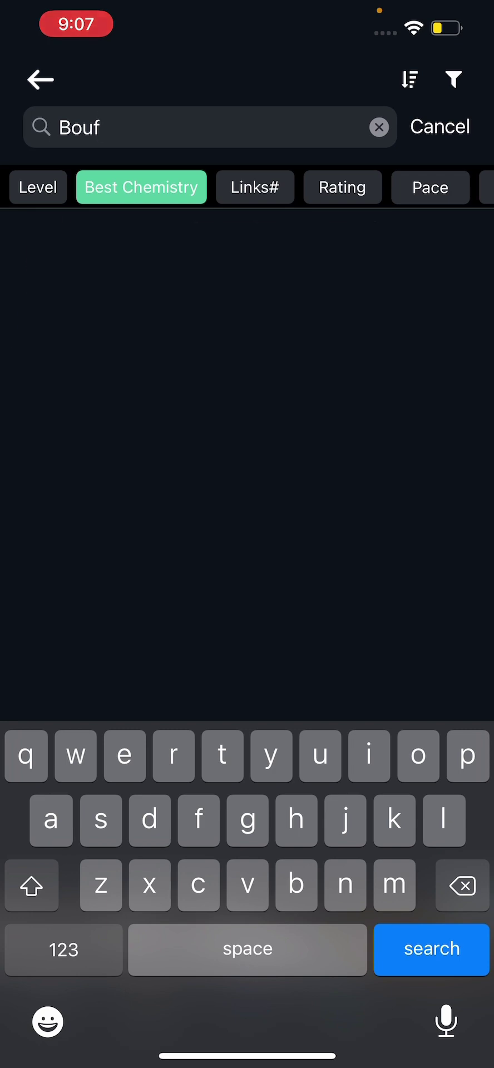
{"action": "type", "text": "al"}
{"action": "left_click", "coordinate": [278, 244]}
Put the 87 Victor Osimhen at the other striker and the 87 Lozano at right wing.
{"action": "type", "text": "e"}
{"action": "key", "text": "Return"}
{"action": "left_click", "coordinate": [130, 128]}
{"action": "left_click", "coordinate": [285, 316]}
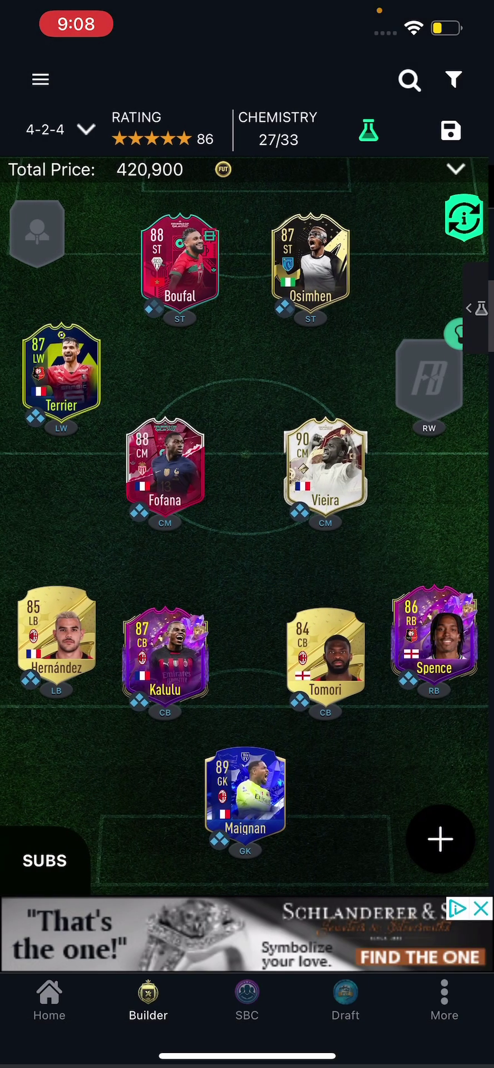
{"action": "left_click", "coordinate": [424, 384]}
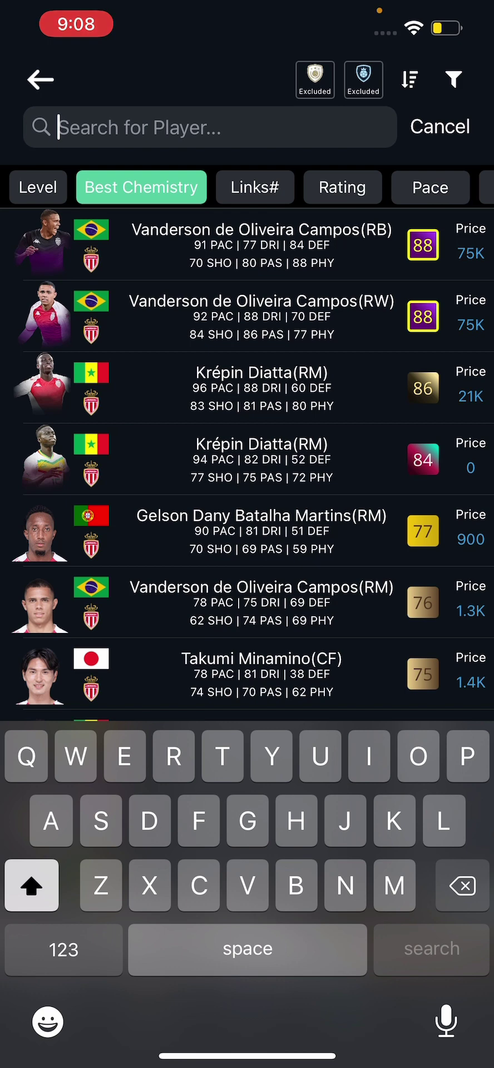
{"action": "type", "text": "Loz"}
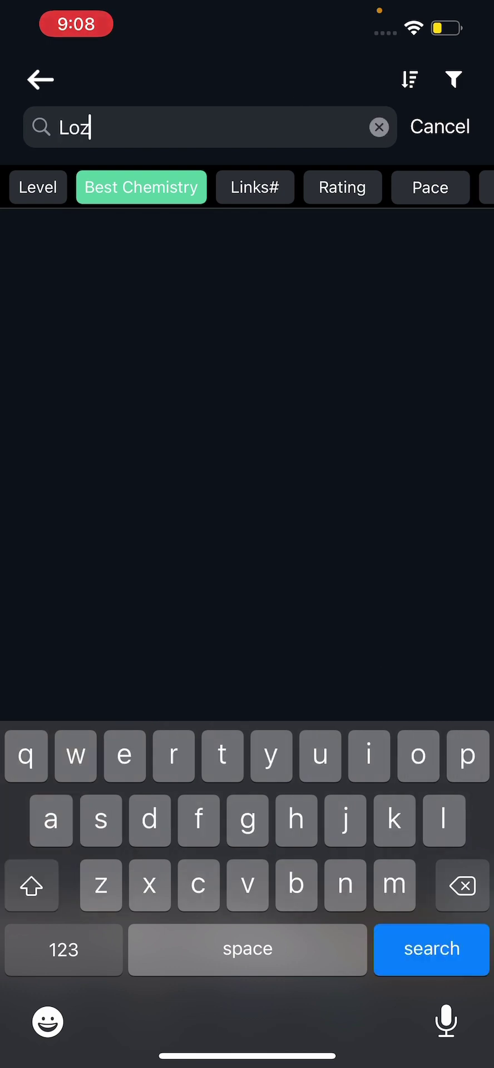
{"action": "type", "text": "ano"}
{"action": "key", "text": "Return"}
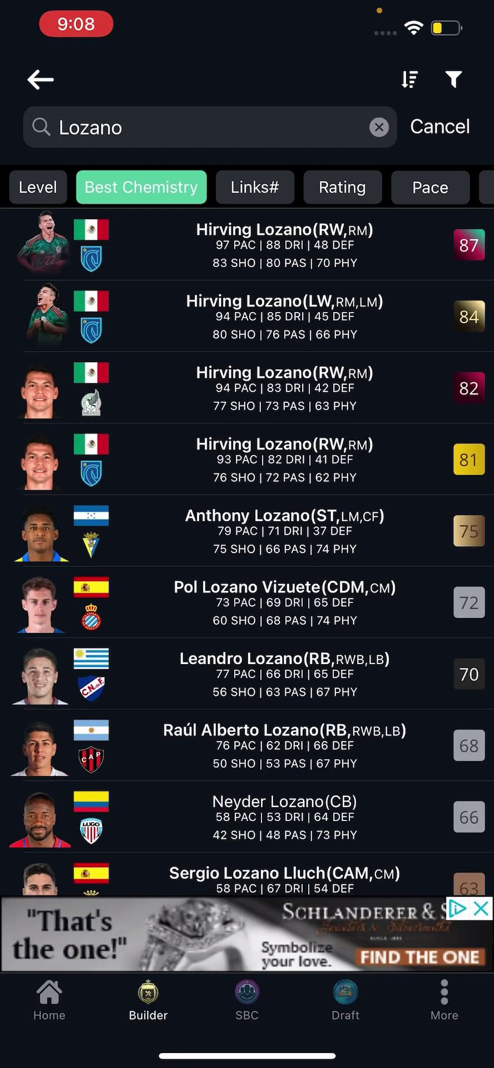
{"action": "left_click", "coordinate": [284, 245]}
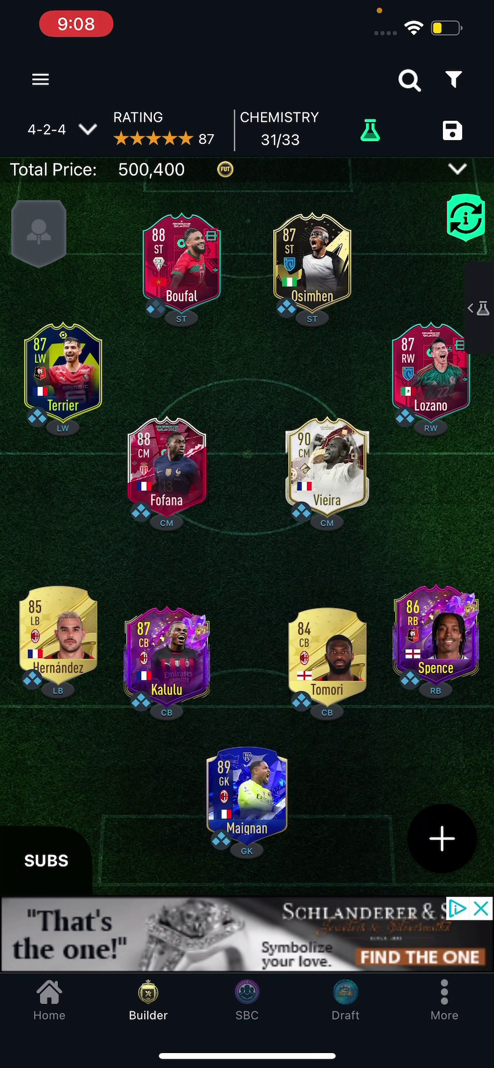
Add the 84 gold Achraf Hakimi to an empty substitutes slot.
{"action": "left_click", "coordinate": [46, 860]}
{"action": "left_click", "coordinate": [43, 708]}
{"action": "left_click", "coordinate": [139, 127]}
{"action": "type", "text": "Hakim"}
{"action": "key", "text": "Return"}
{"action": "left_click", "coordinate": [247, 415]}
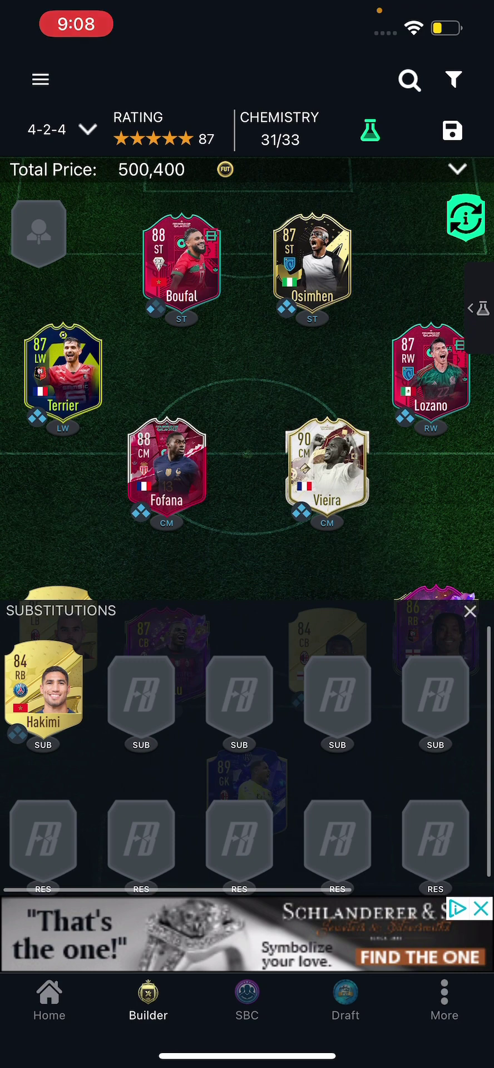
Replace Spence at right-back with the 84 gold Hakimi, making the price 496,150.
{"action": "left_click", "coordinate": [469, 610]}
{"action": "left_click", "coordinate": [46, 860]}
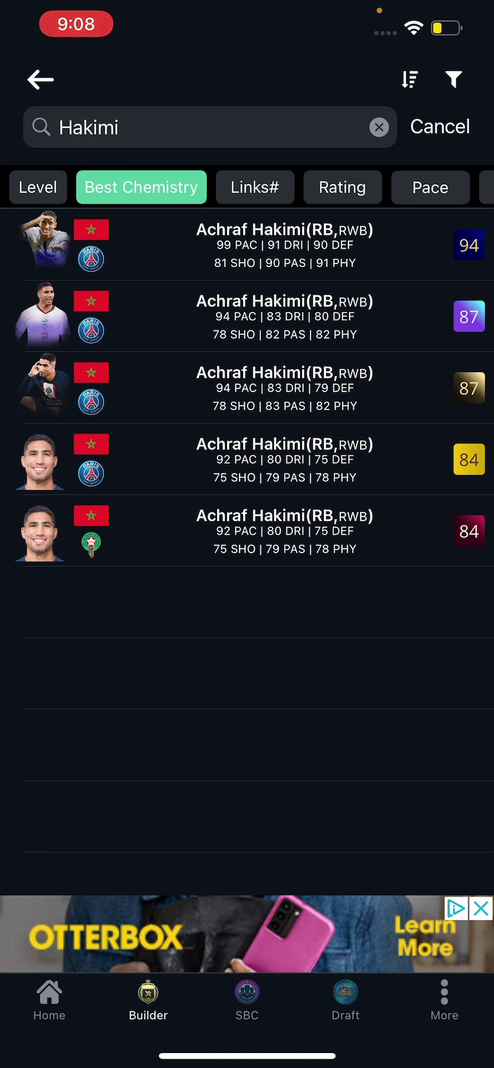
{"action": "left_click", "coordinate": [250, 470]}
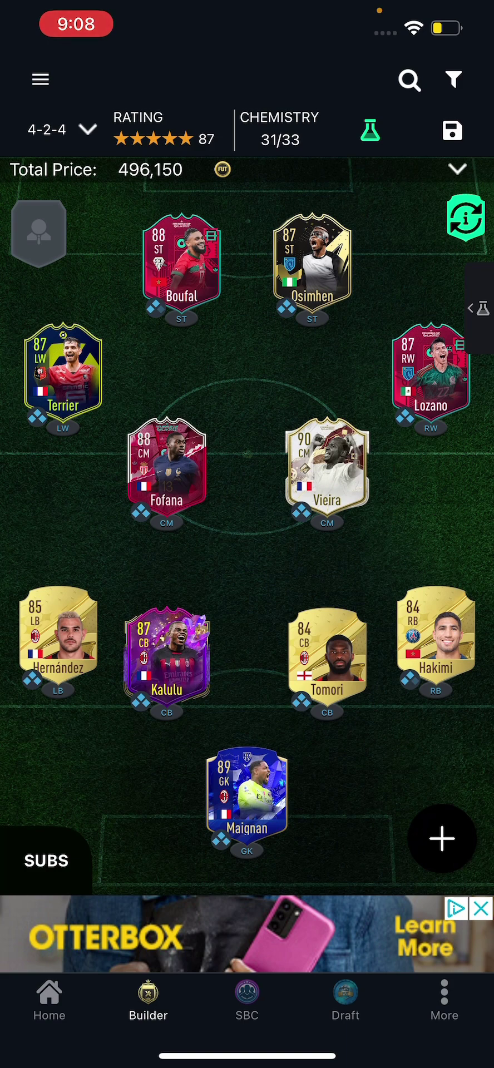
Start a new squad and place the 90 gold Courtois in goal.
{"action": "left_click", "coordinate": [128, 128]}
{"action": "type", "text": "Court"}
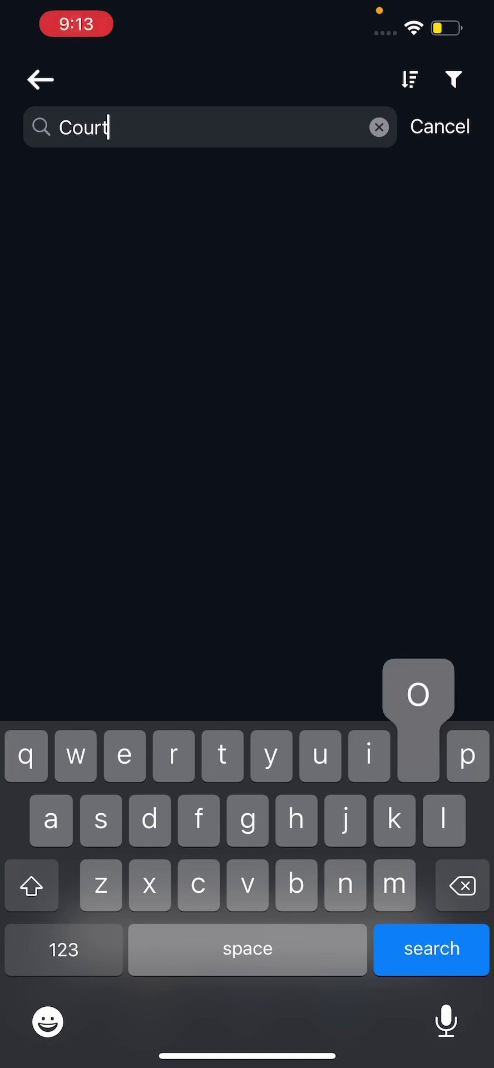
{"action": "type", "text": "ois"}
{"action": "key", "text": "Return"}
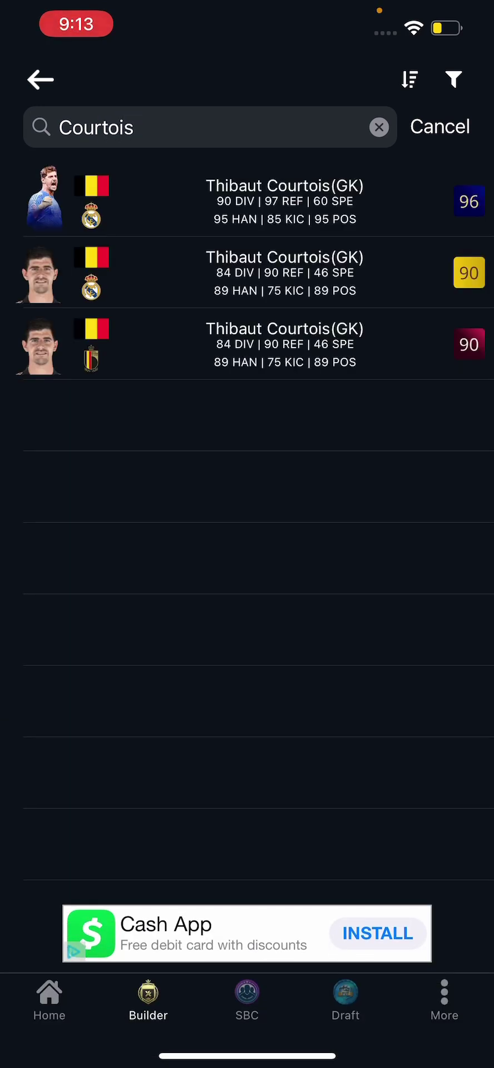
{"action": "left_click", "coordinate": [247, 273]}
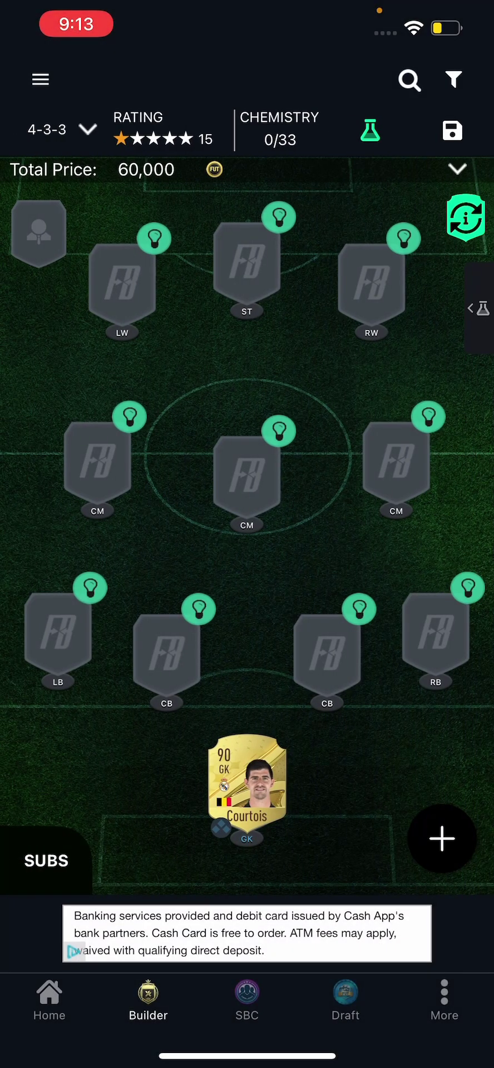
Fill the centre-backs with the 87 gold Rüdiger and the 84 Akanji.
{"action": "left_click", "coordinate": [166, 648]}
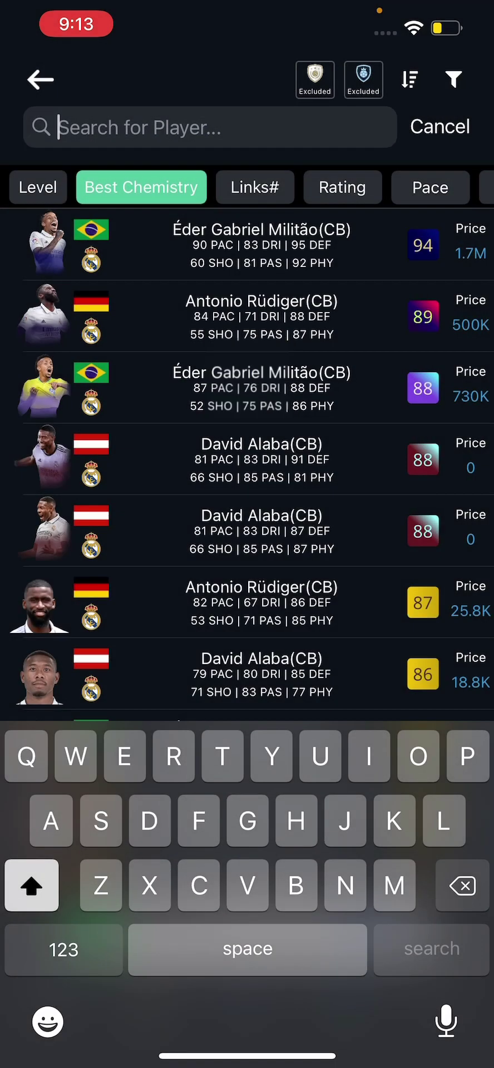
{"action": "type", "text": "Rudiger"}
{"action": "key", "text": "Return"}
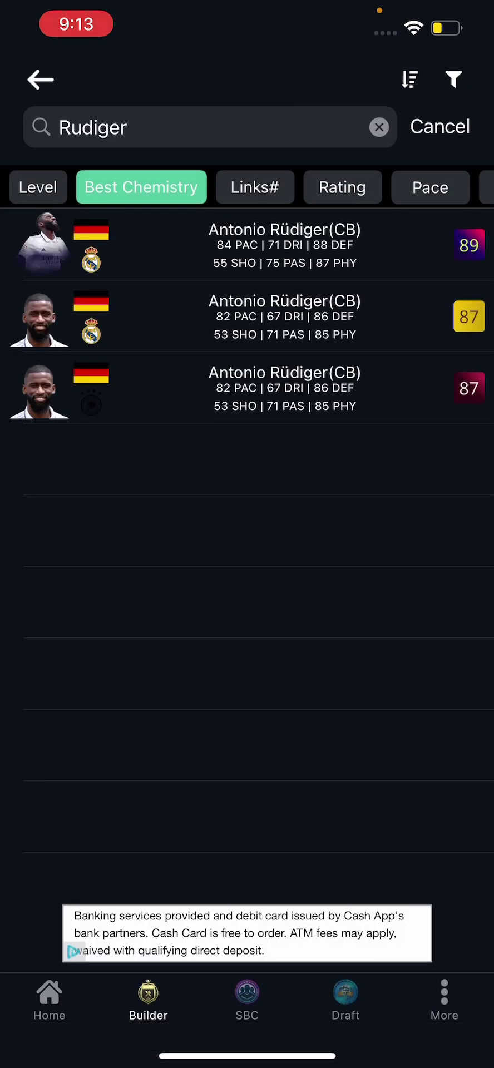
{"action": "left_click", "coordinate": [247, 316]}
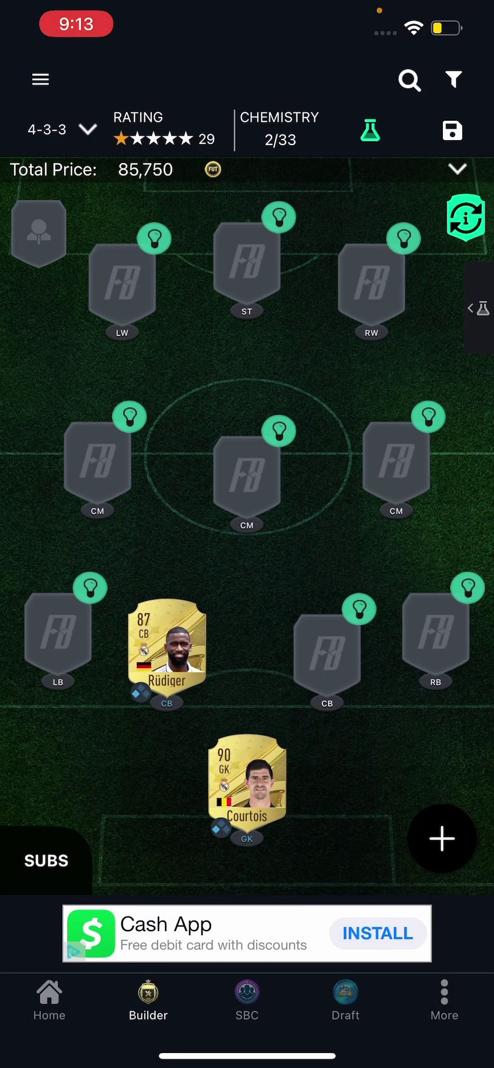
{"action": "left_click", "coordinate": [326, 651]}
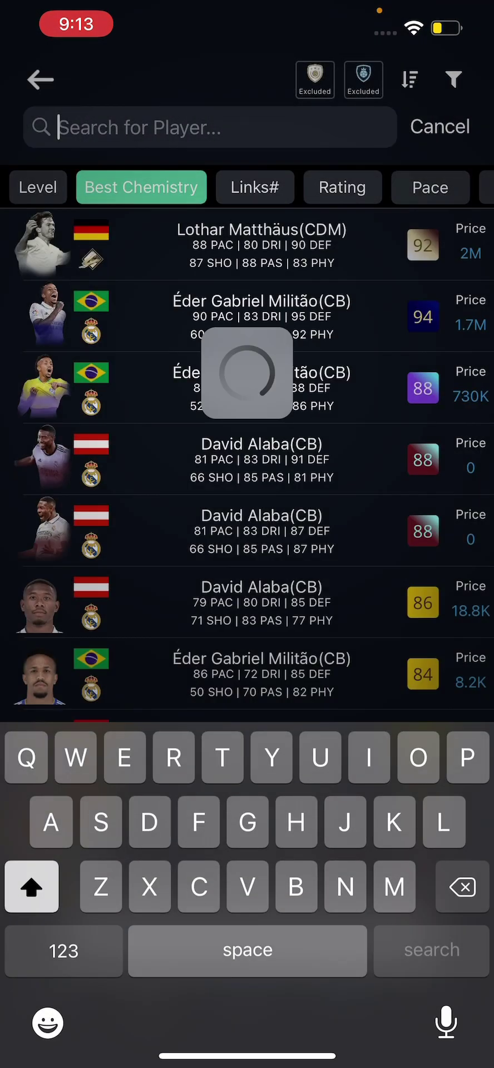
{"action": "type", "text": "Alji"}
{"action": "key", "text": "Return"}
{"action": "left_click", "coordinate": [247, 245]}
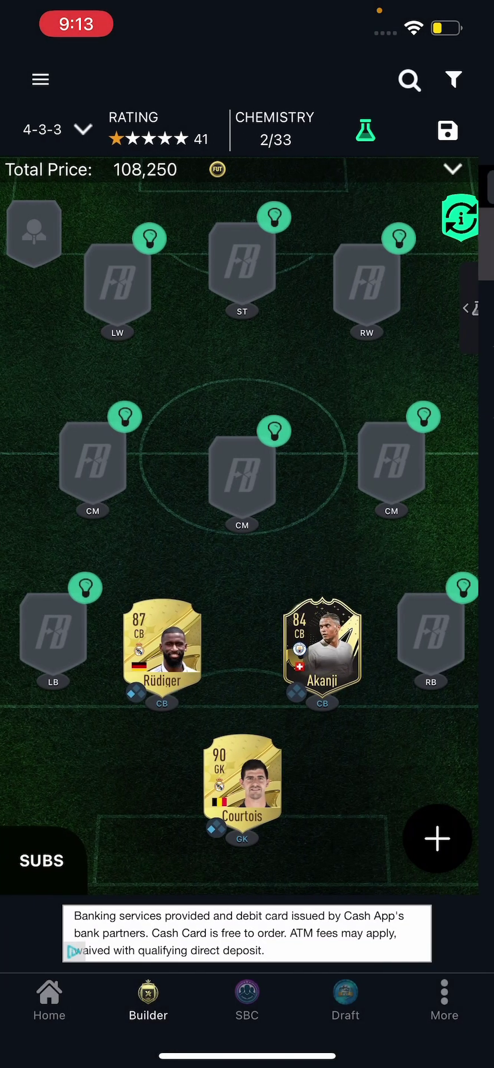
Place the 88 Cancelo at right-back.
{"action": "left_click", "coordinate": [436, 634]}
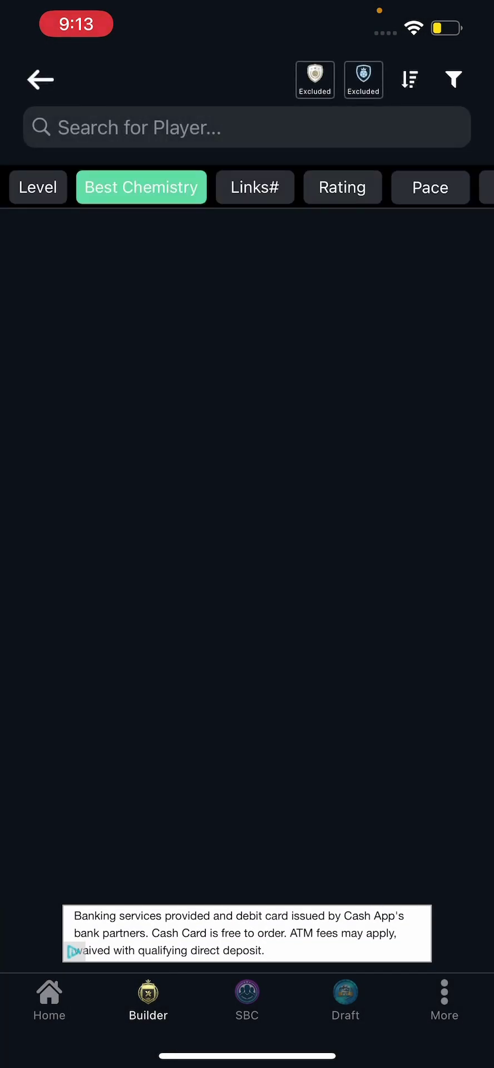
{"action": "left_click", "coordinate": [212, 126]}
{"action": "type", "text": "Cancelo"}
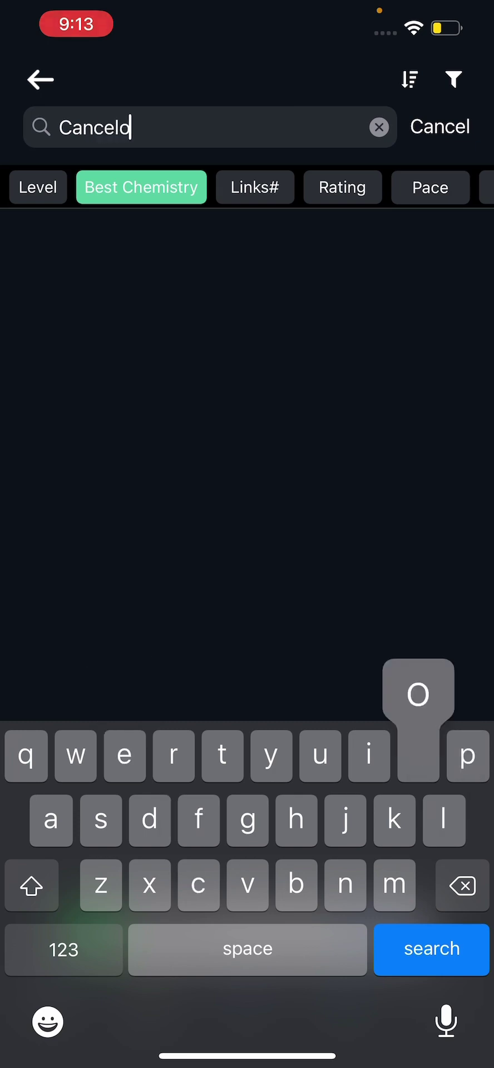
{"action": "key", "text": "Return"}
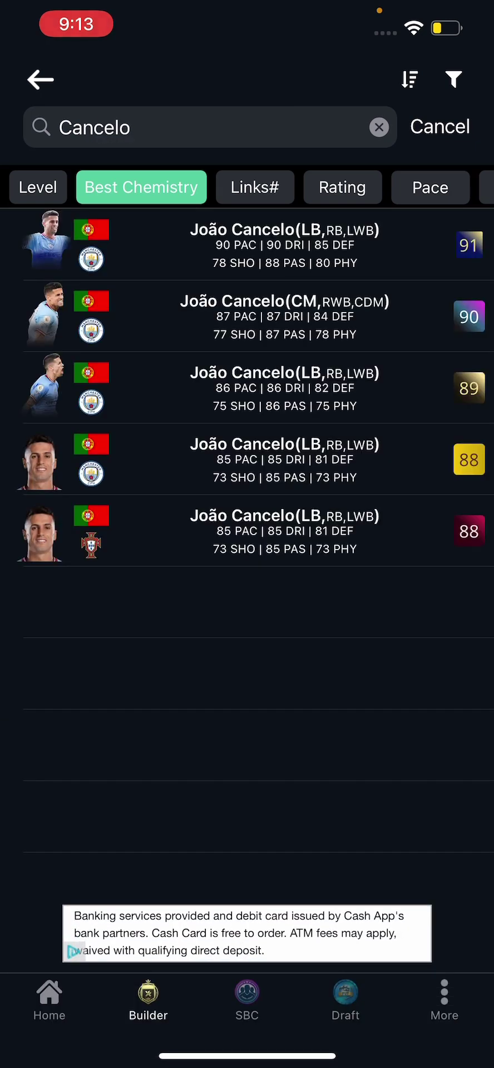
{"action": "left_click", "coordinate": [278, 459]}
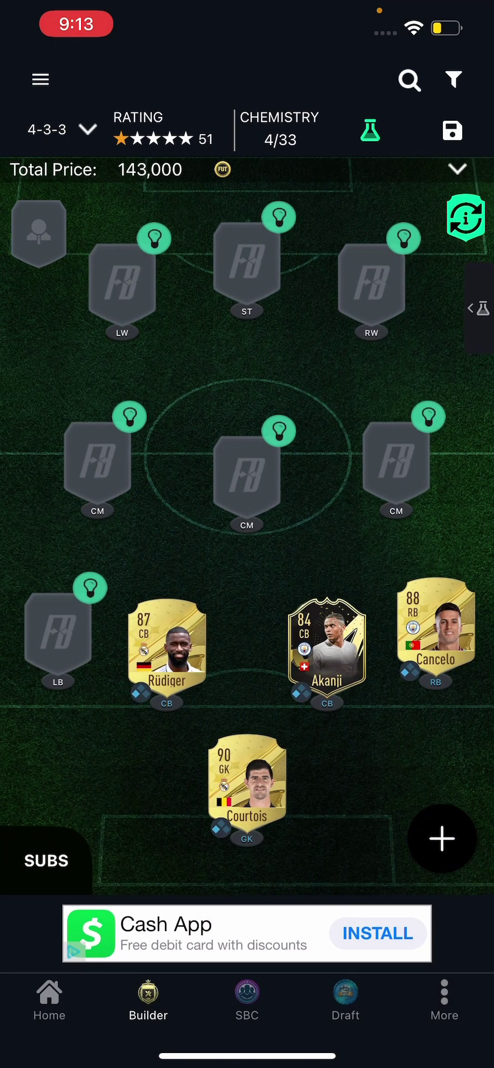
Place the 83 Ferland Mendy at left-back.
{"action": "left_click", "coordinate": [53, 633]}
{"action": "left_click", "coordinate": [211, 127]}
{"action": "type", "text": "Mendy"}
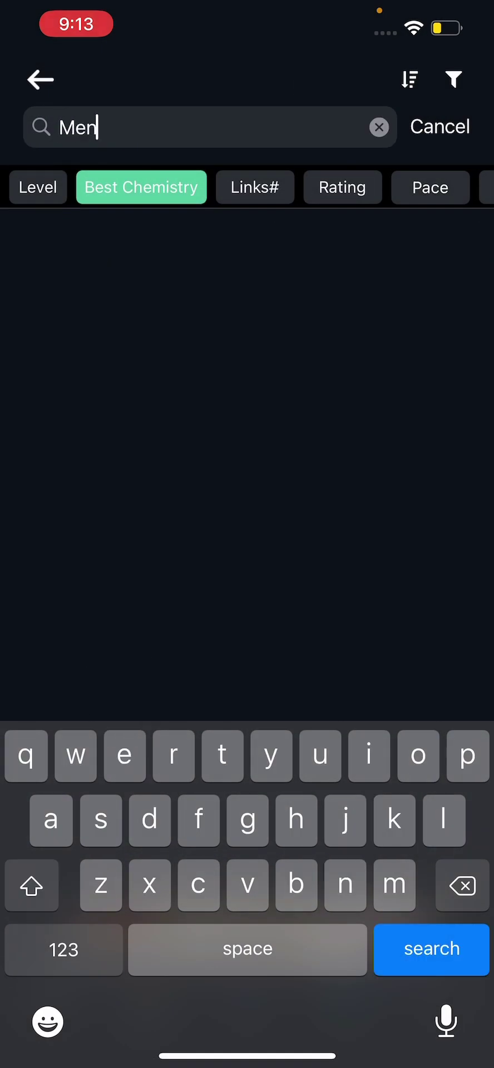
{"action": "key", "text": "Return"}
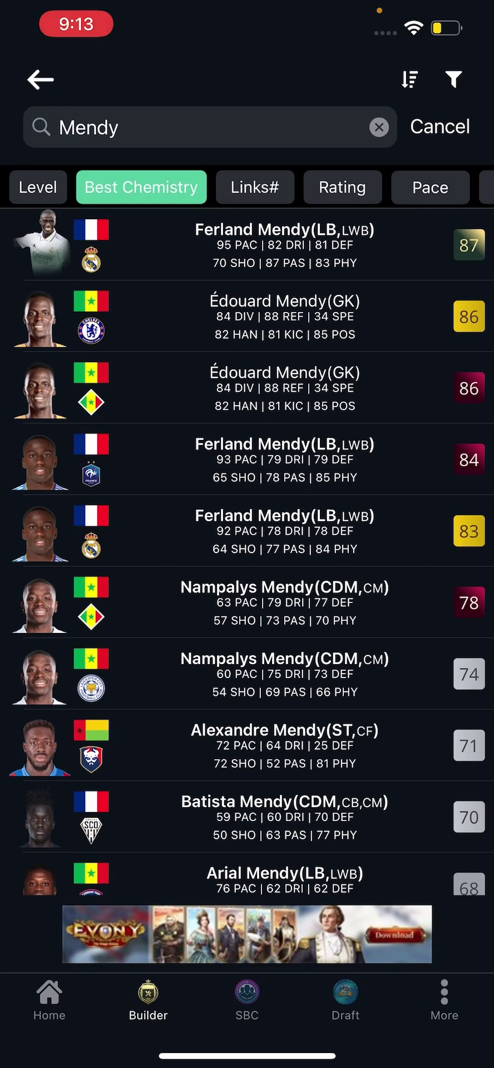
{"action": "scroll", "coordinate": [247, 551], "scroll_direction": "down", "scroll_amount": 2}
{"action": "left_click", "coordinate": [247, 448]}
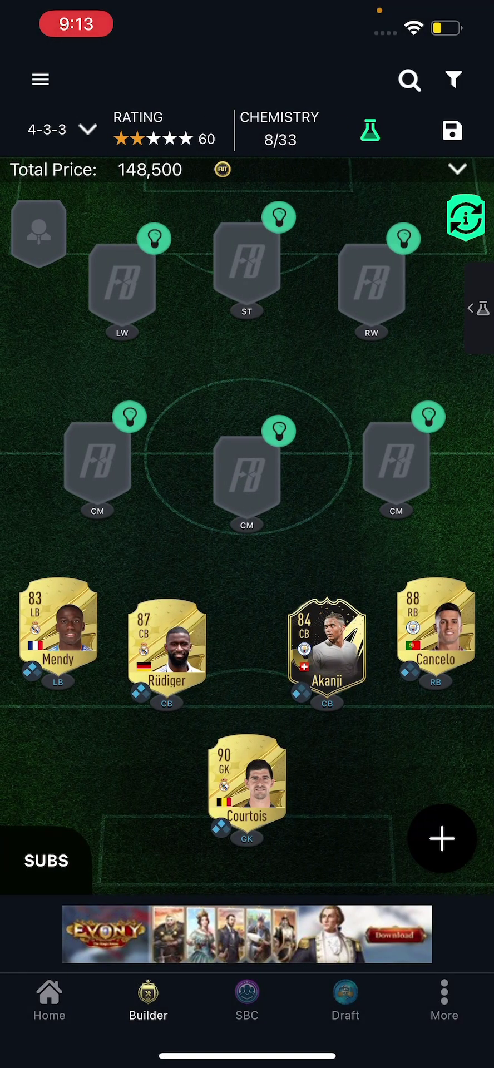
{"action": "left_click", "coordinate": [98, 461]}
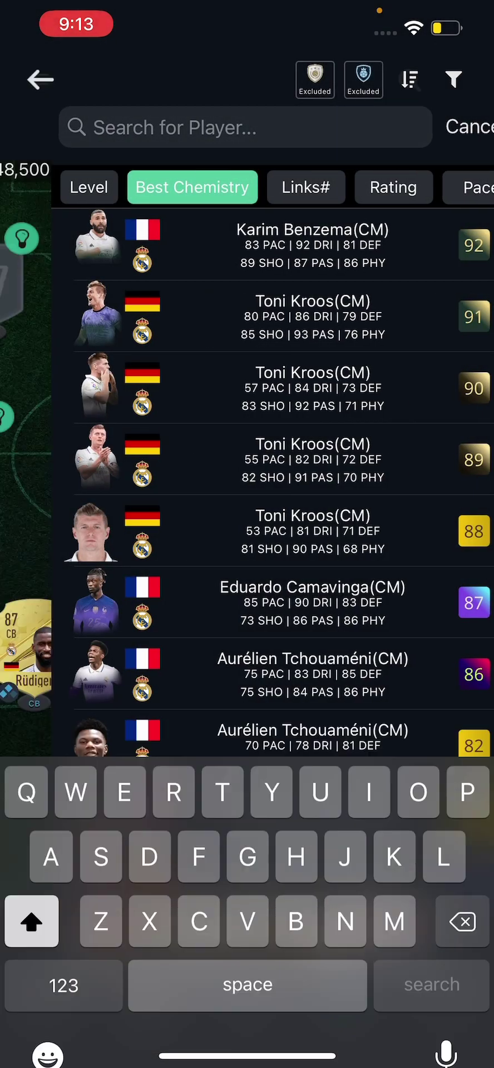
{"action": "left_click", "coordinate": [40, 79]}
{"action": "left_click", "coordinate": [50, 127]}
Switch the squad to 4-2-4 and put the 91 Toni Kroos in central midfield.
{"action": "left_click_drag", "start_coordinate": [247, 668], "coordinate": [247, 278]}
{"action": "scroll", "coordinate": [246, 556], "scroll_direction": "down", "scroll_amount": 10}
{"action": "left_click", "coordinate": [48, 960]}
{"action": "left_click", "coordinate": [167, 467]}
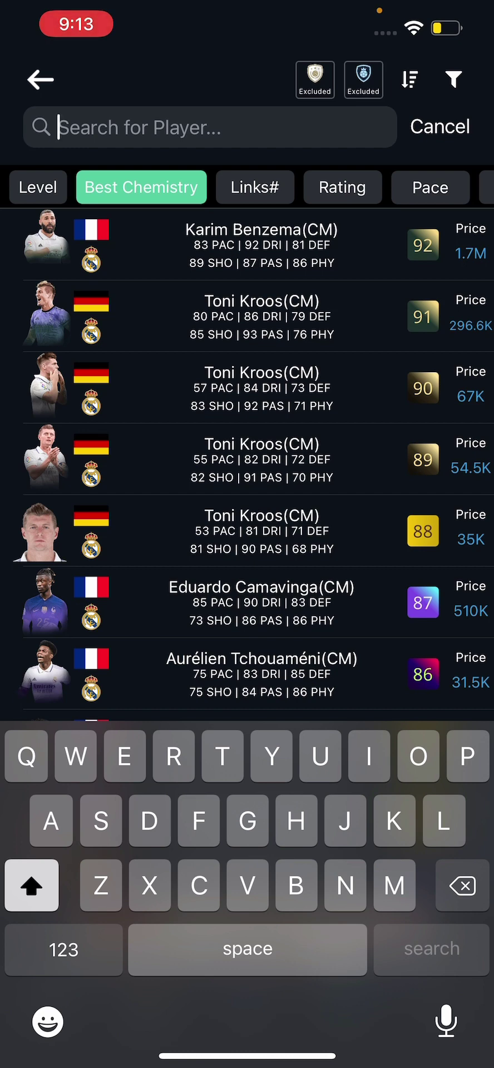
{"action": "left_click", "coordinate": [262, 316]}
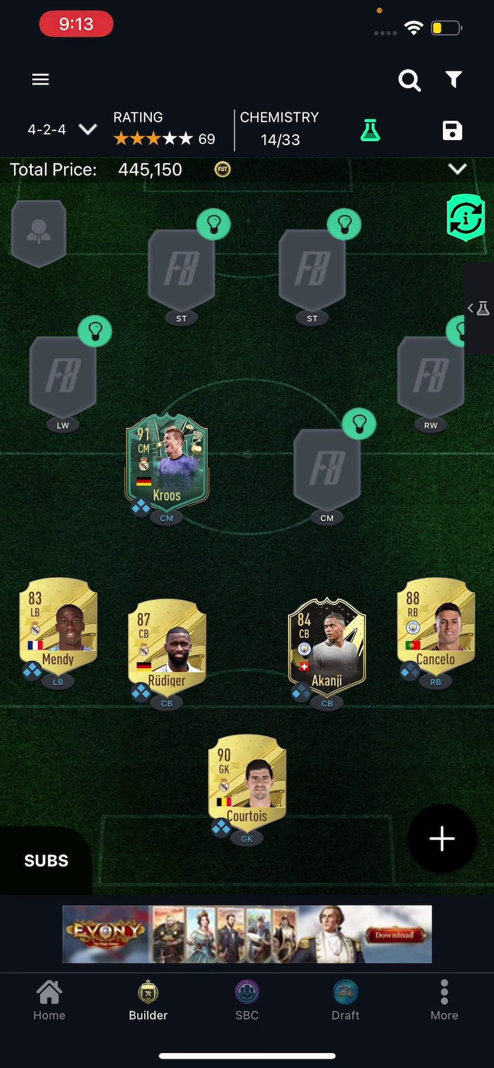
Add the 86 Kessié to the other central midfield spot.
{"action": "left_click", "coordinate": [327, 467]}
{"action": "left_click", "coordinate": [211, 127]}
{"action": "type", "text": "Kessie"}
{"action": "key", "text": "Return"}
{"action": "left_click", "coordinate": [283, 245]}
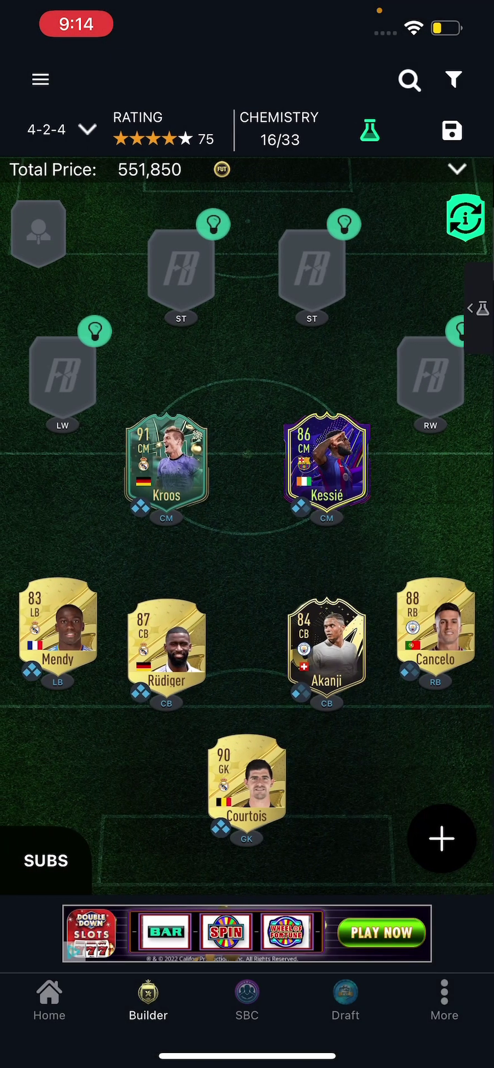
Place the 86-rated Trossard at left wing.
{"action": "left_click", "coordinate": [163, 255]}
{"action": "left_click", "coordinate": [212, 127]}
{"action": "type", "text": "Trossard"}
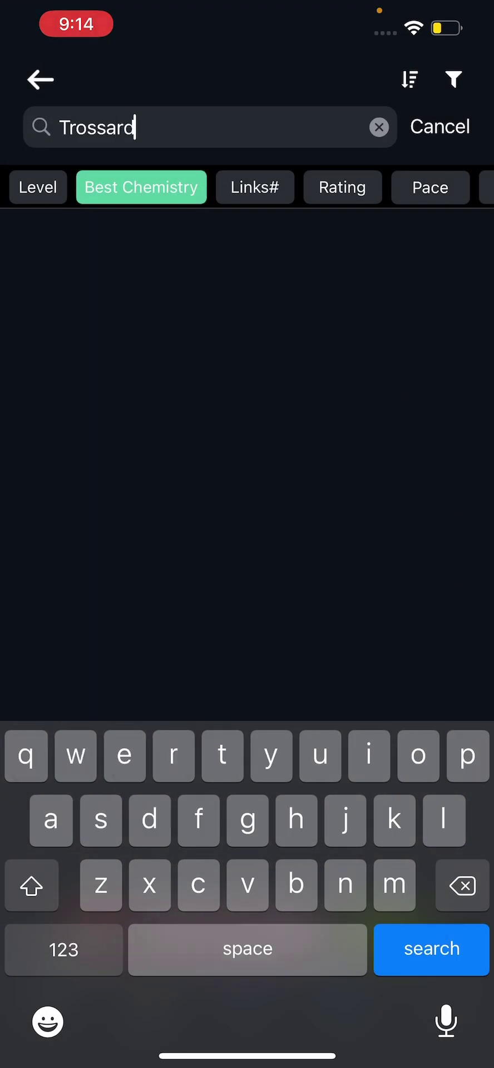
{"action": "left_click", "coordinate": [284, 244]}
Put the 91 Benzema and Lewandowski in the two striker spots.
{"action": "left_click", "coordinate": [181, 267]}
{"action": "type", "text": "Benzema"}
{"action": "key", "text": "Return"}
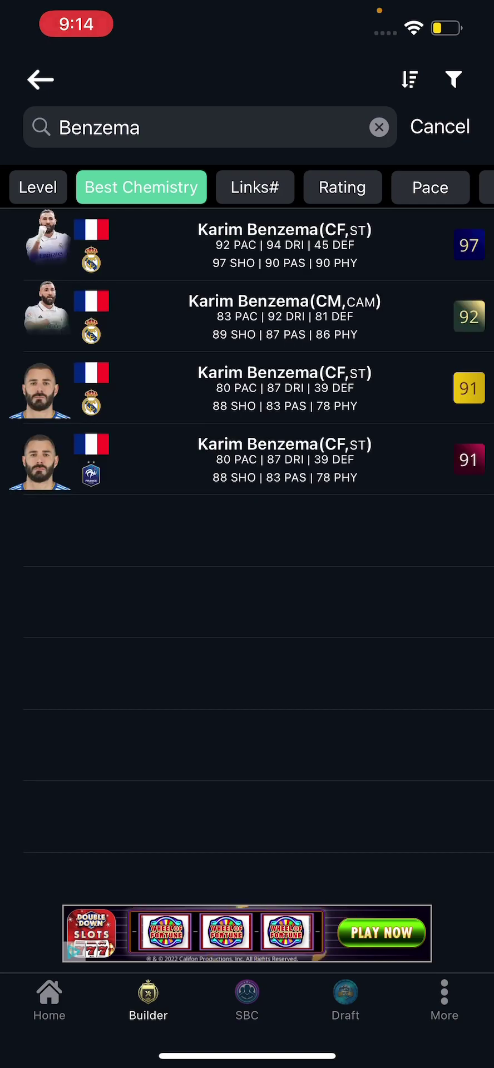
{"action": "left_click", "coordinate": [284, 388]}
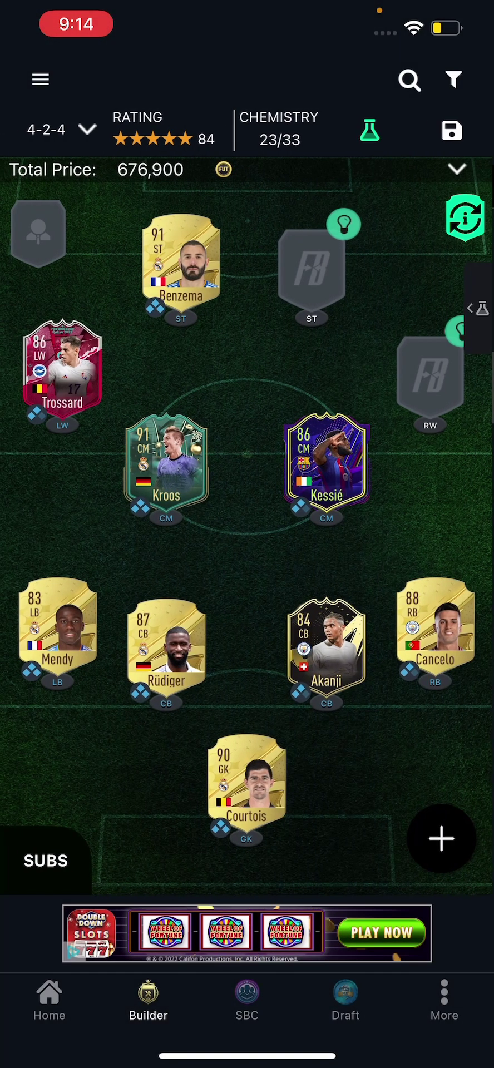
{"action": "left_click", "coordinate": [305, 257]}
{"action": "type", "text": "Le"}
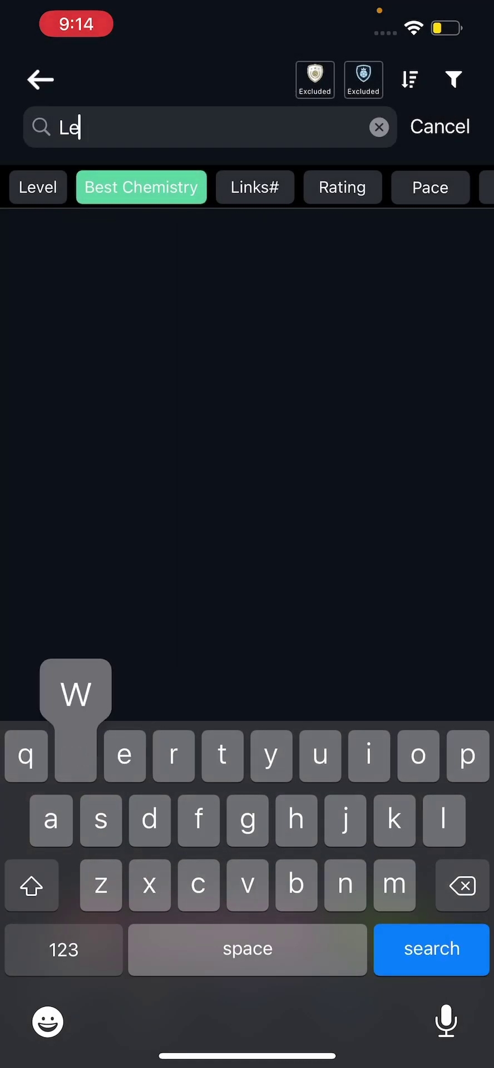
{"action": "type", "text": "wandowski"}
{"action": "key", "text": "Return"}
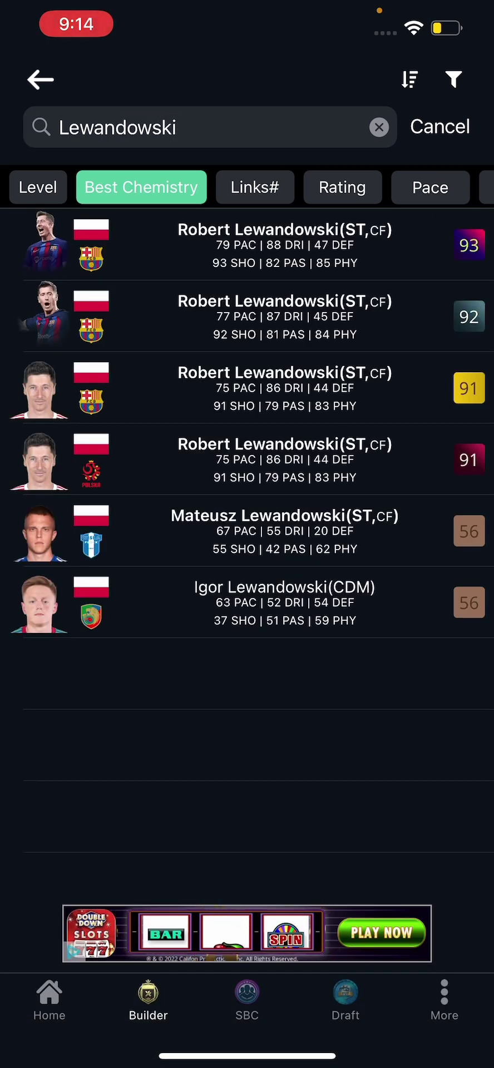
{"action": "left_click", "coordinate": [283, 316]}
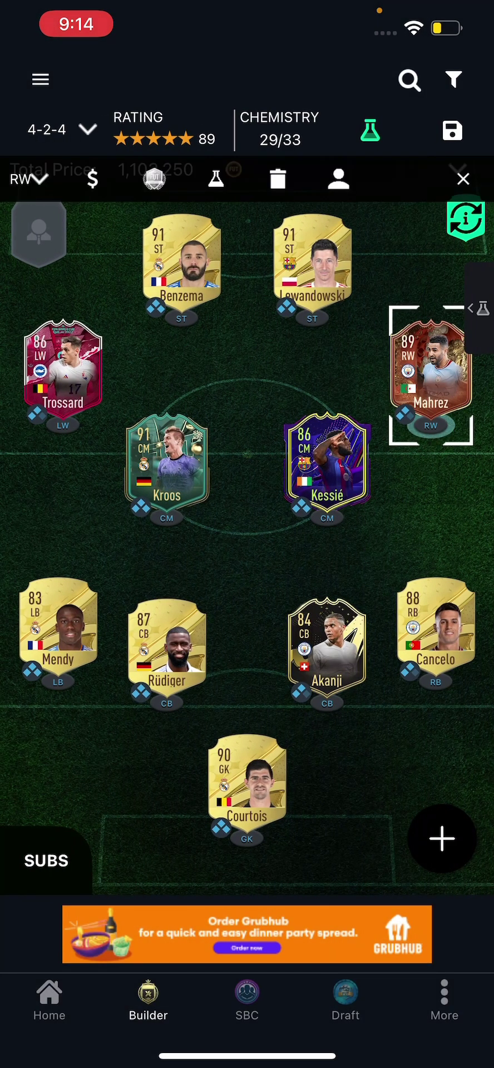
Replace the 89 Mahrez at right wing with the 88-rated Mahrez card.
{"action": "left_click", "coordinate": [277, 179]}
{"action": "left_click", "coordinate": [431, 373]}
{"action": "left_click", "coordinate": [211, 127]}
{"action": "type", "text": "Mahrez"}
{"action": "left_click", "coordinate": [431, 948]}
{"action": "left_click", "coordinate": [284, 316]}
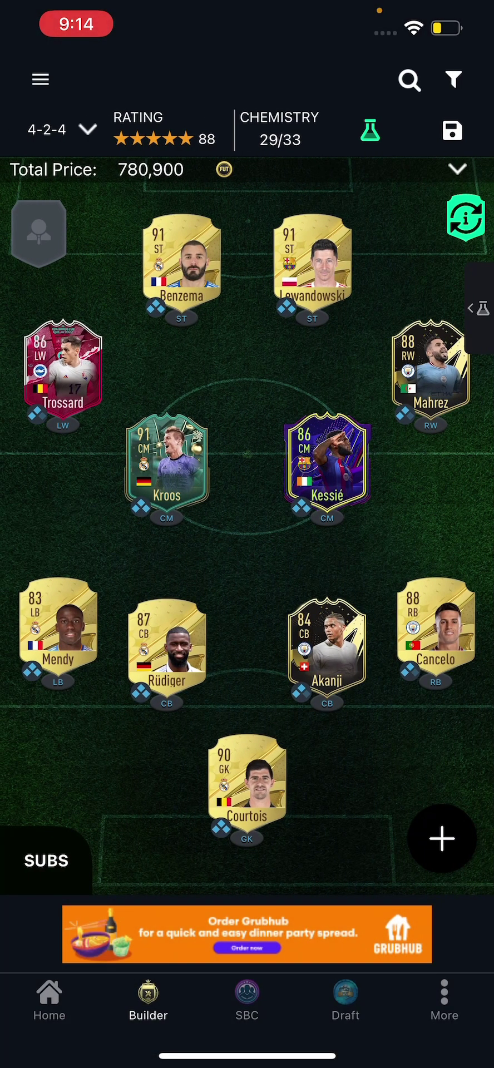
Start a 4-2-4 formation with Man City Ederson in goal.
{"action": "left_click", "coordinate": [44, 124]}
{"action": "left_click", "coordinate": [47, 901]}
{"action": "left_click", "coordinate": [158, 257]}
{"action": "left_click", "coordinate": [139, 127]}
{"action": "type", "text": "Ederson"}
{"action": "key", "text": "Return"}
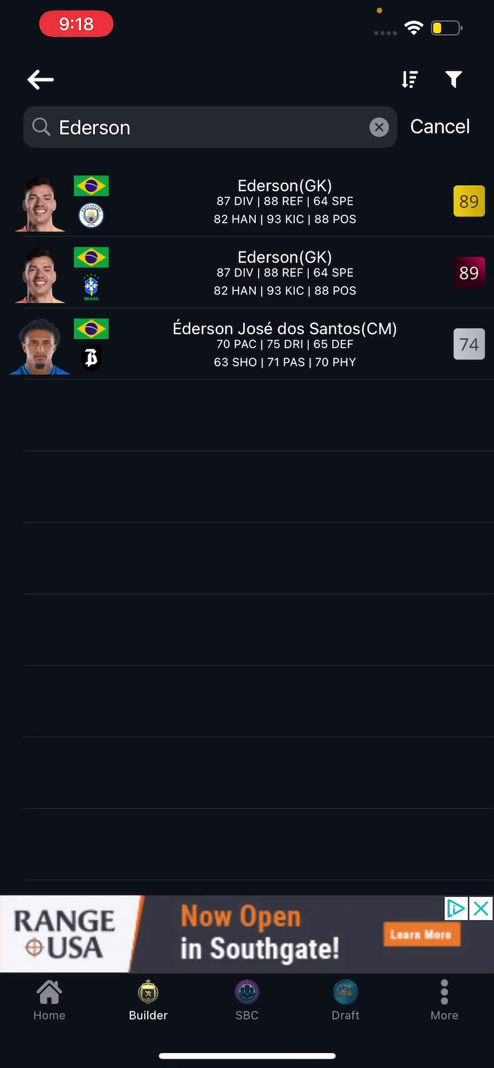
{"action": "left_click", "coordinate": [285, 201]}
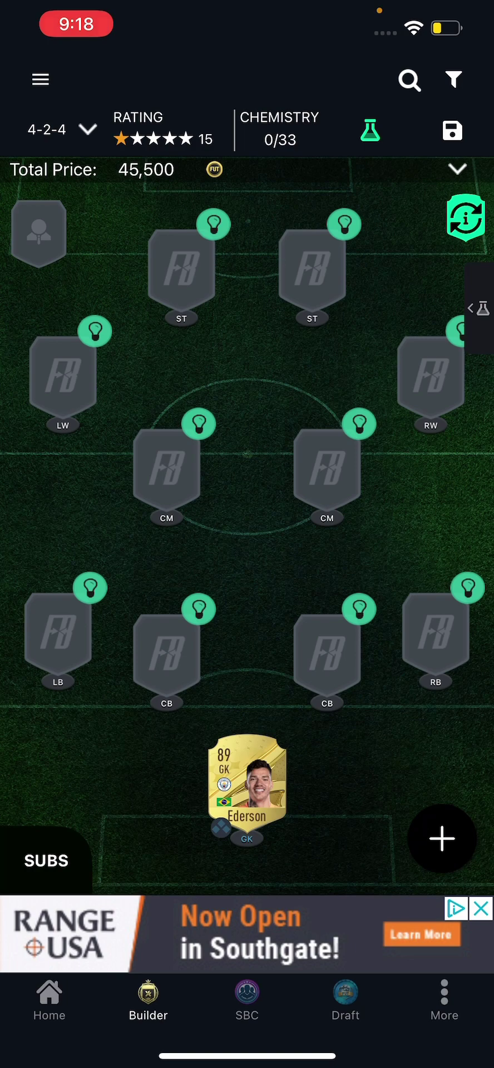
Add the 85-rated Phil Jones, Ricardo Carvalho and the 89-rated João Cancelo to the defence.
{"action": "left_click", "coordinate": [58, 634]}
{"action": "left_click", "coordinate": [139, 127]}
{"action": "type", "text": "Jones"}
{"action": "key", "text": "Return"}
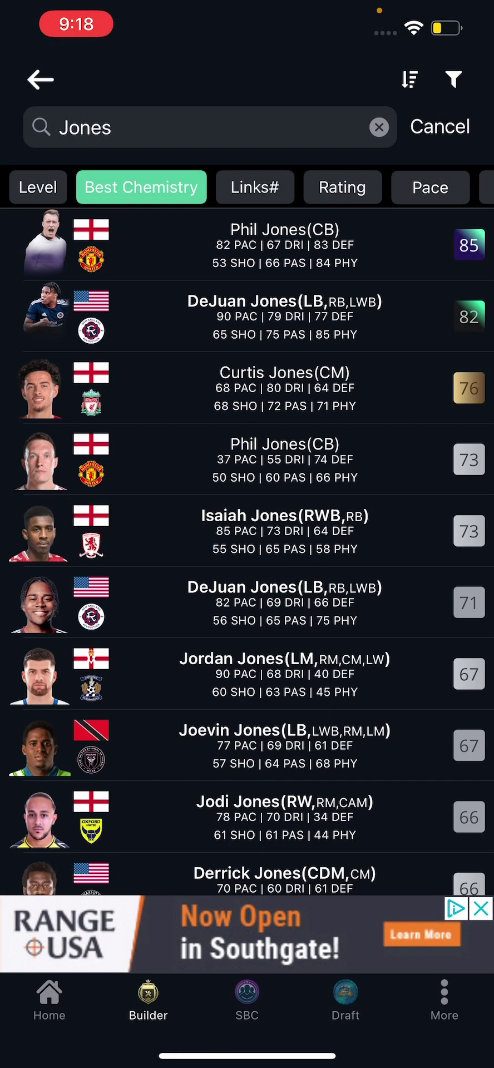
{"action": "left_click", "coordinate": [285, 244]}
{"action": "left_click", "coordinate": [158, 624]}
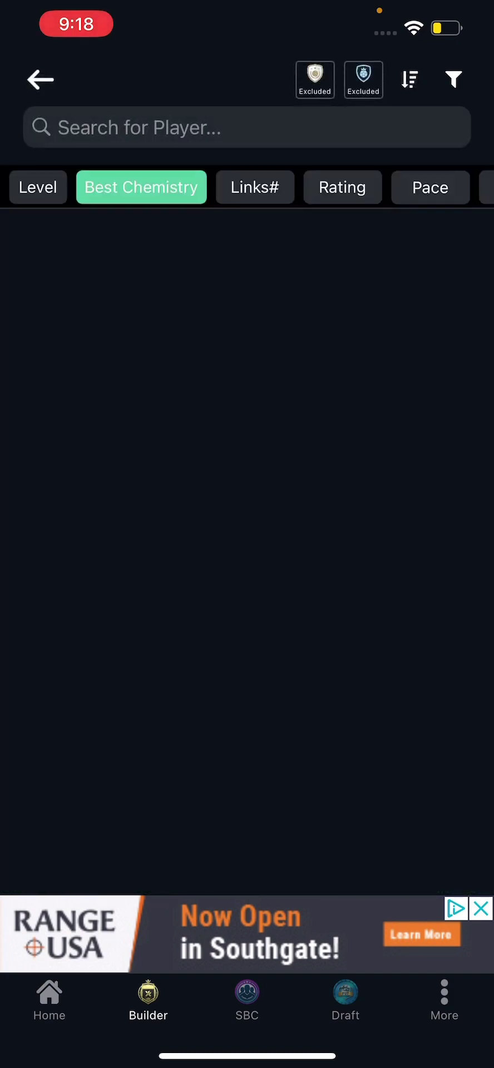
{"action": "type", "text": "Carval"}
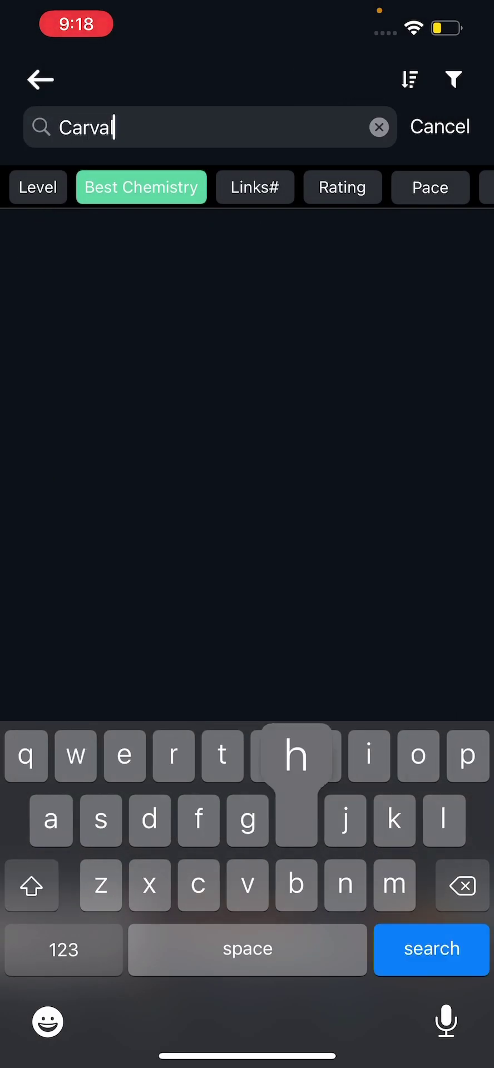
{"action": "type", "text": "ho"}
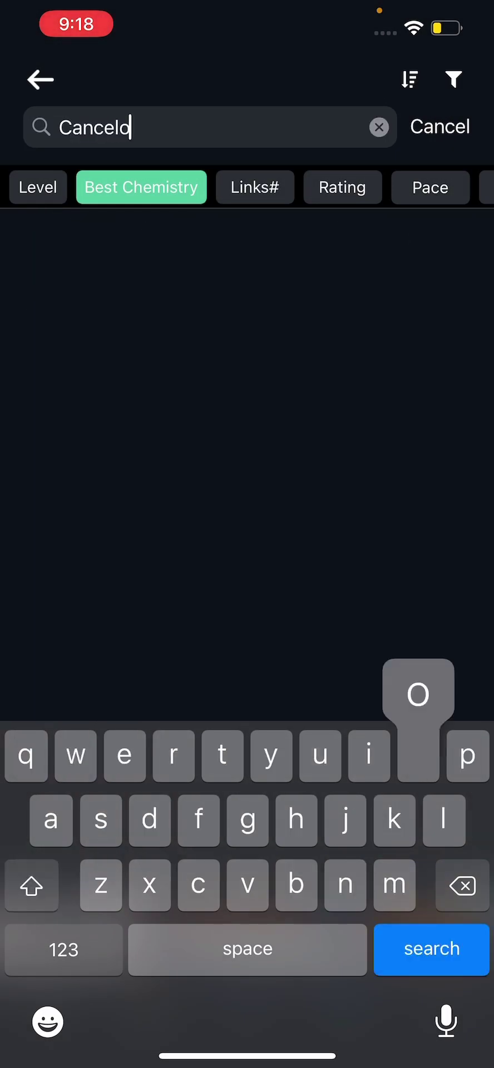
{"action": "key", "text": "Return"}
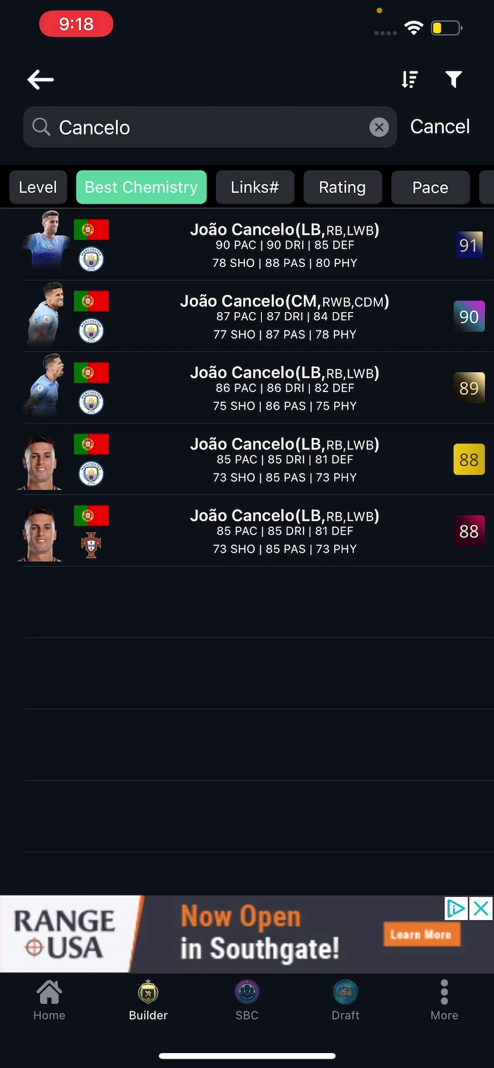
{"action": "left_click", "coordinate": [284, 388]}
Place Luke Shaw at left back.
{"action": "left_click", "coordinate": [65, 626]}
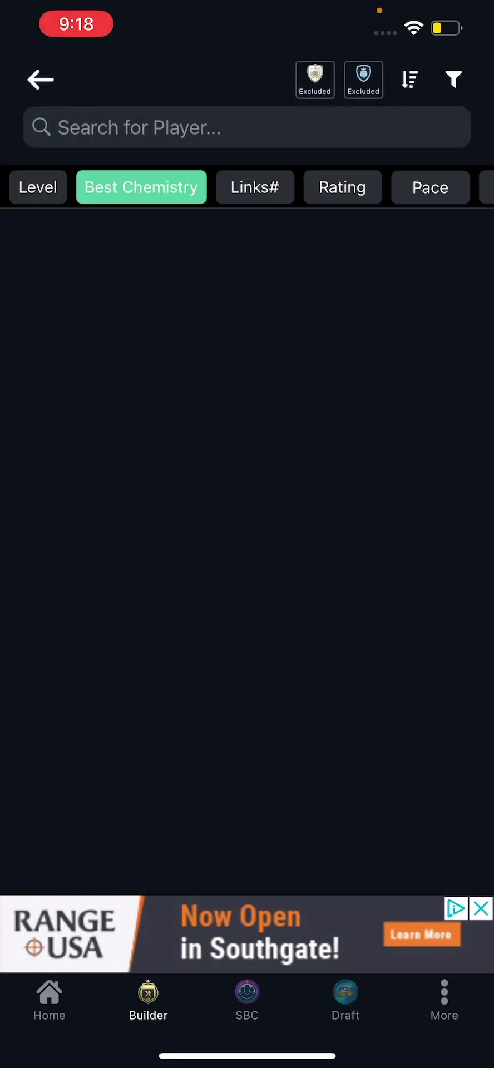
{"action": "left_click", "coordinate": [139, 128]}
{"action": "type", "text": "Shaw"}
{"action": "key", "text": "Return"}
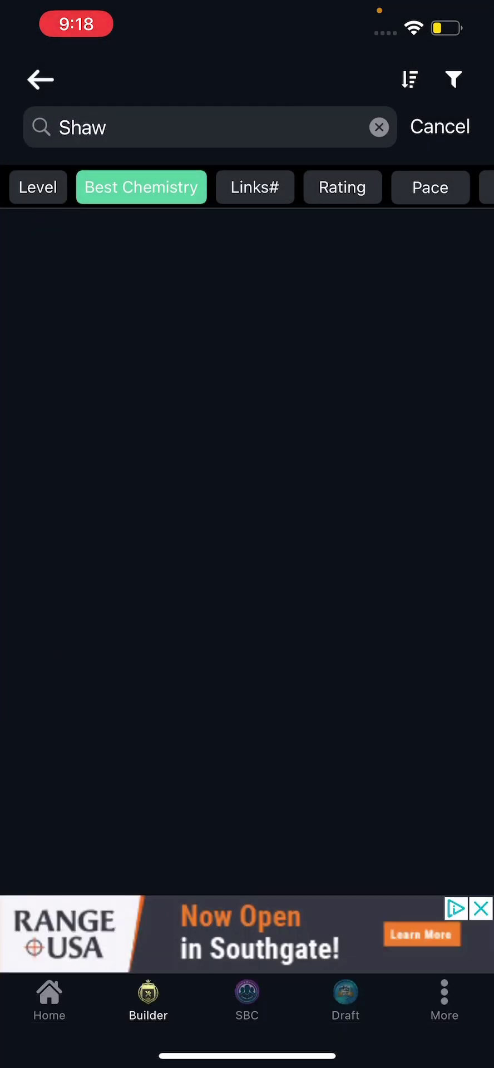
{"action": "left_click", "coordinate": [285, 245]}
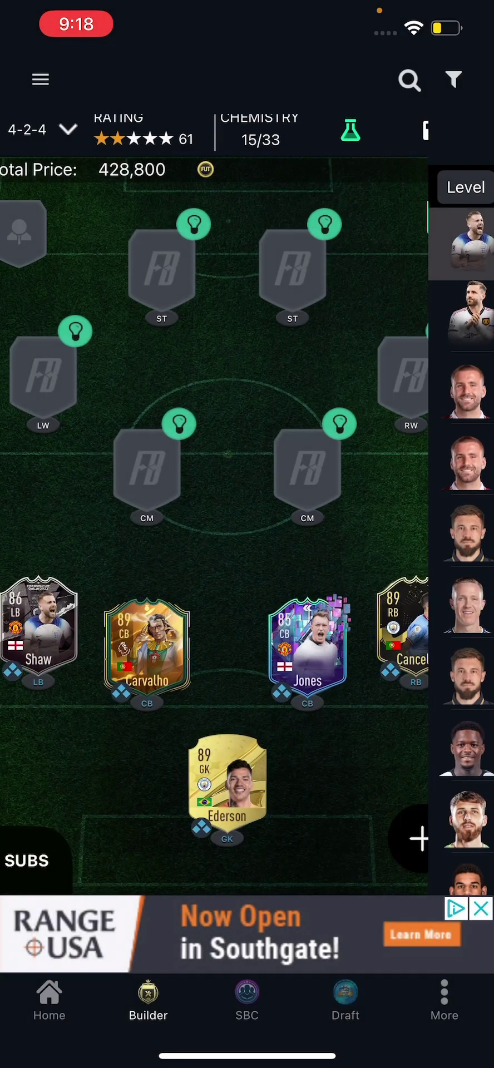
Add the 91-rated Patrick Vieira at left central midfield.
{"action": "left_click", "coordinate": [63, 373]}
{"action": "left_click", "coordinate": [139, 127]}
{"action": "type", "text": "Viera"}
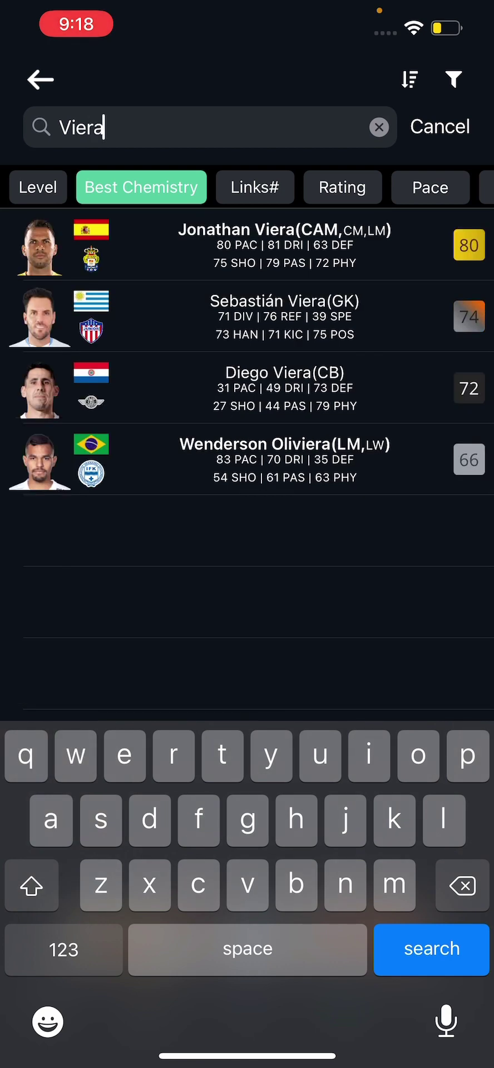
{"action": "key", "text": "BackSpace"}
{"action": "key", "text": "BackSpace"}
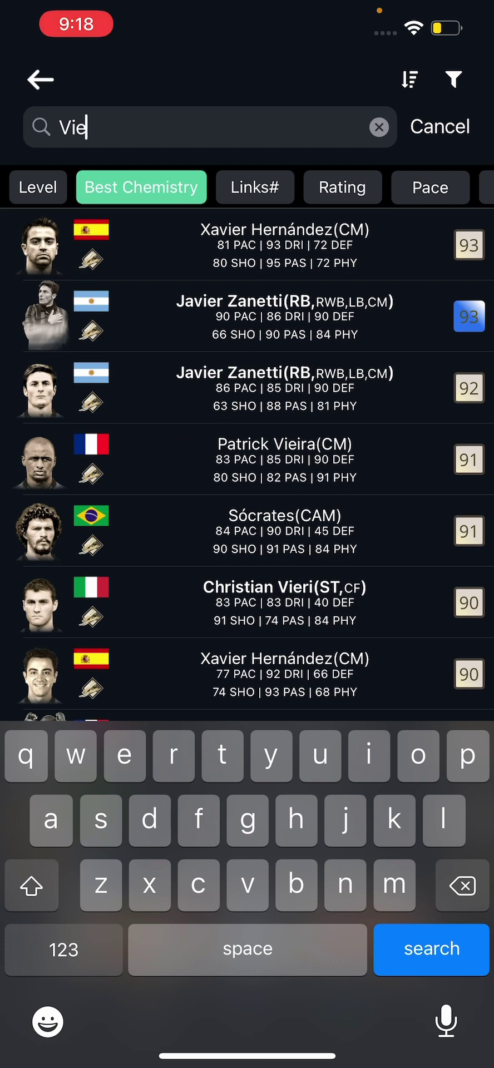
{"action": "type", "text": "ira"}
{"action": "left_click", "coordinate": [285, 245]}
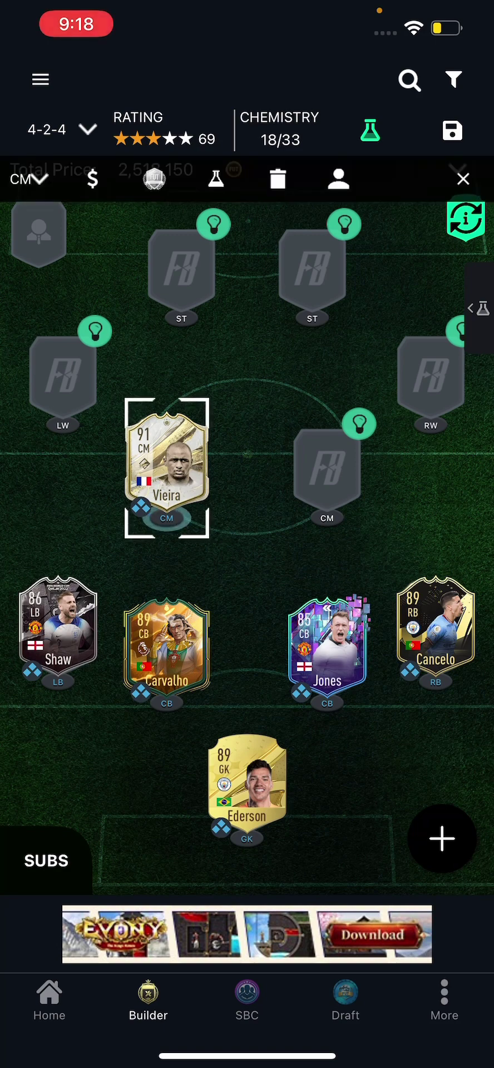
Swap Vieira for his 90-rated card in midfield.
{"action": "left_click", "coordinate": [277, 178]}
{"action": "left_click", "coordinate": [166, 467]}
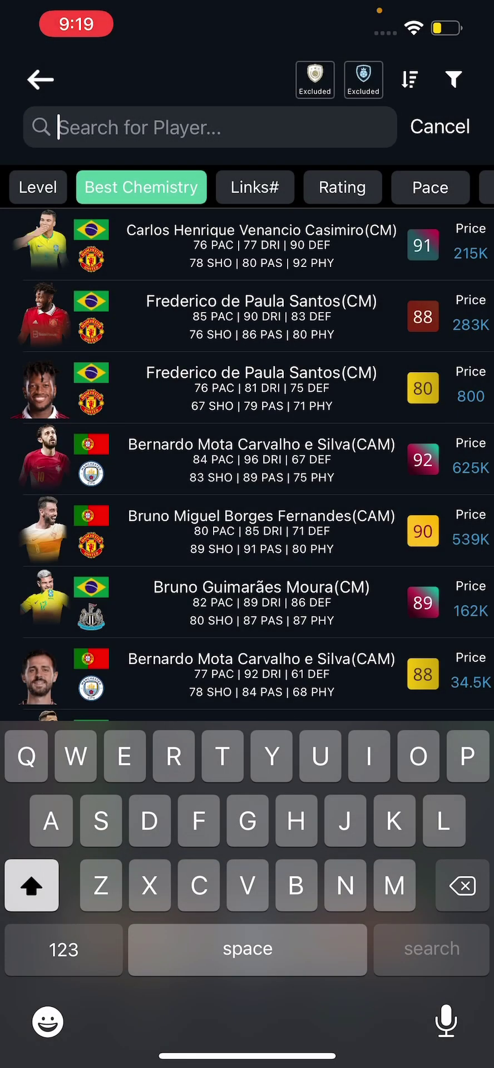
{"action": "scroll", "coordinate": [247, 464], "scroll_direction": "down", "scroll_amount": 10}
{"action": "type", "text": "Vie"}
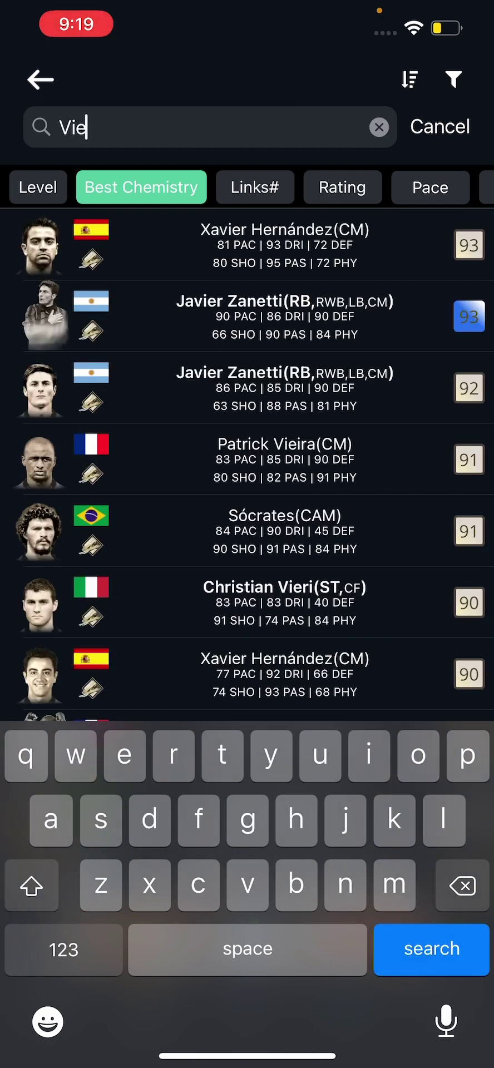
{"action": "key", "text": "BackSpace"}
{"action": "type", "text": "riea"}
{"action": "key", "text": "BackSpace"}
{"action": "key", "text": "BackSpace"}
{"action": "key", "text": "BackSpace"}
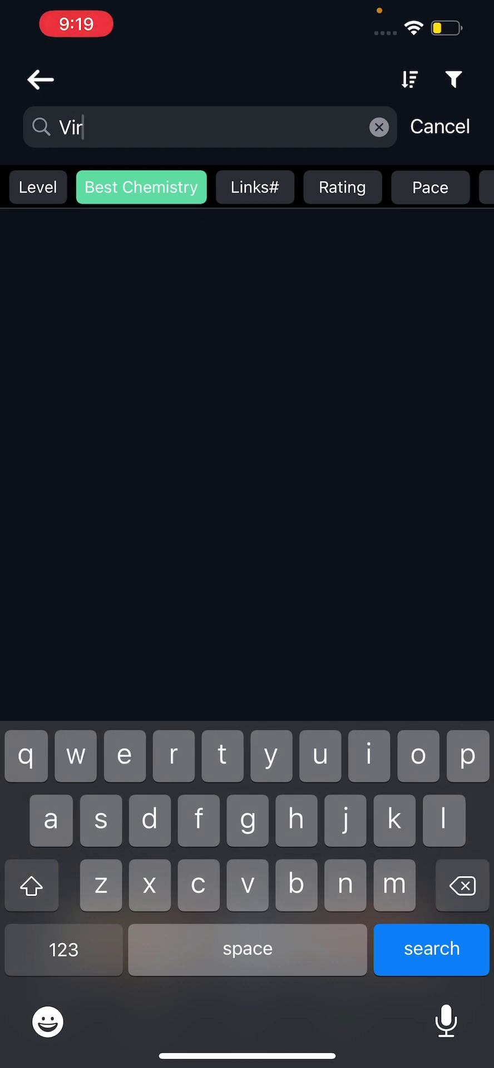
{"action": "key", "text": "BackSpace"}
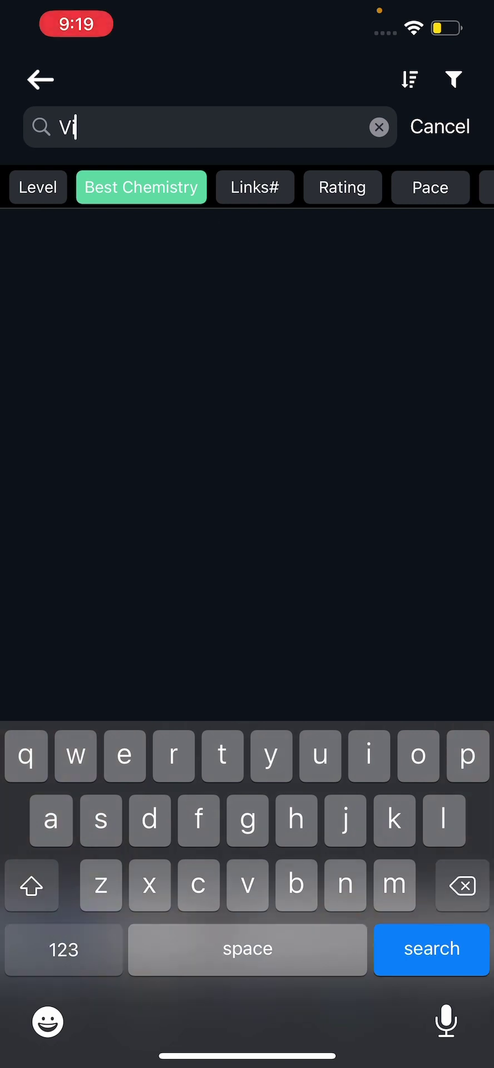
{"action": "type", "text": "eria"}
{"action": "key", "text": "BackSpace"}
{"action": "key", "text": "BackSpace"}
{"action": "key", "text": "BackSpace"}
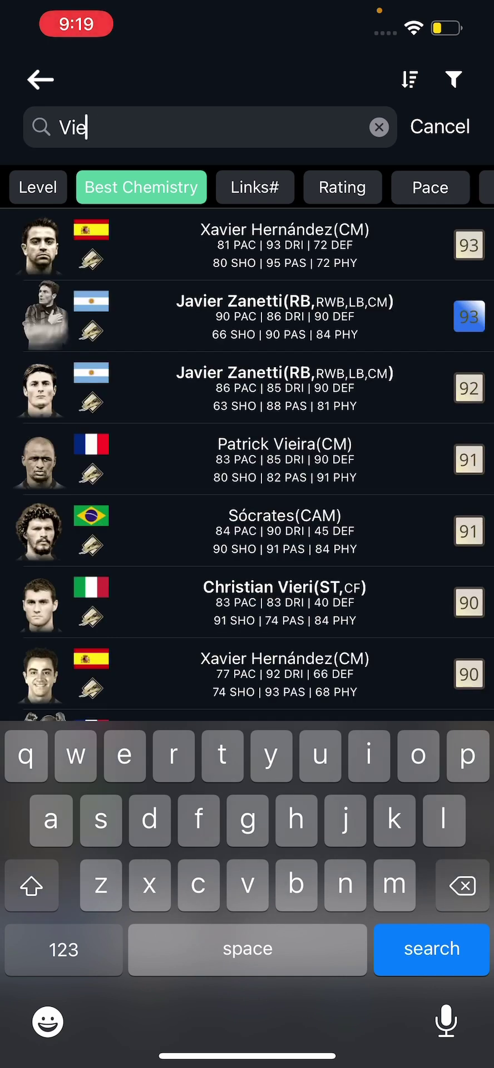
{"action": "type", "text": "ira"}
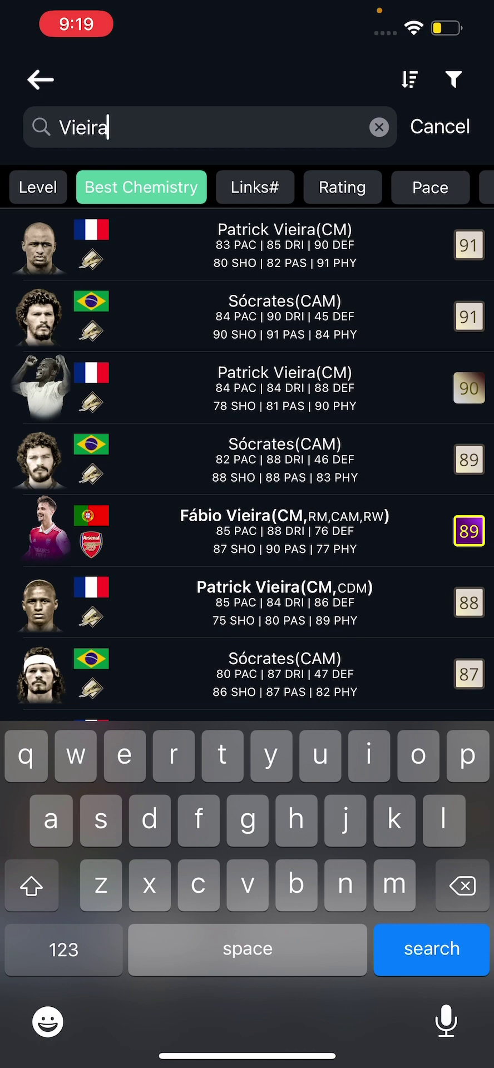
{"action": "left_click", "coordinate": [284, 388]}
Place the 89-rated Vitinha at right central midfield.
{"action": "left_click", "coordinate": [327, 467]}
{"action": "left_click", "coordinate": [210, 127]}
{"action": "type", "text": "Vitinha"}
{"action": "key", "text": "Return"}
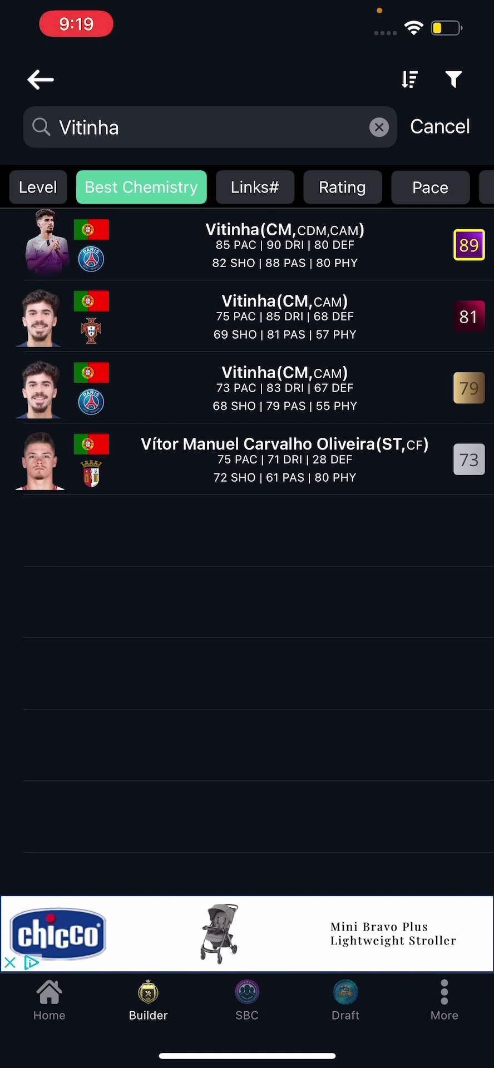
{"action": "left_click", "coordinate": [285, 244]}
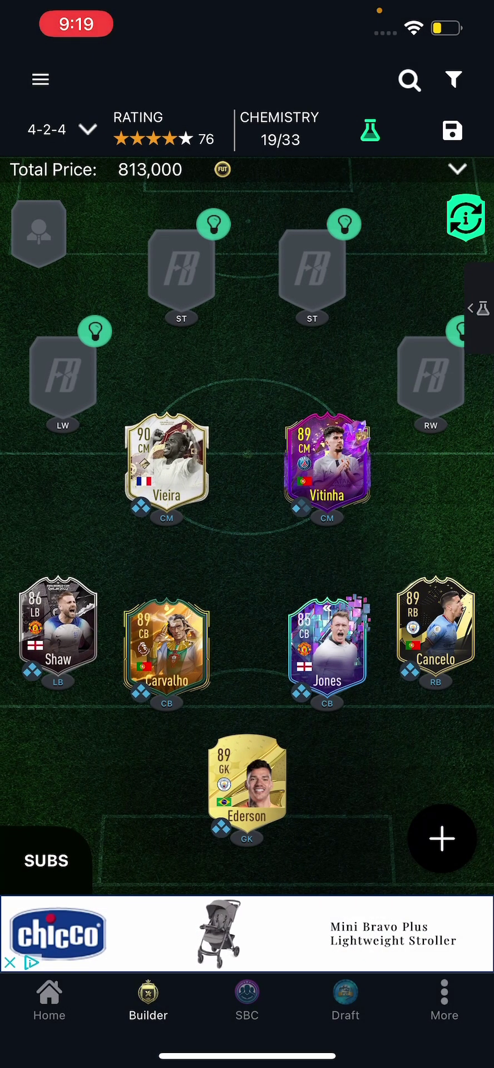
Place the 89-rated Neymar Jr at left wing.
{"action": "left_click", "coordinate": [63, 373]}
{"action": "left_click", "coordinate": [166, 127]}
{"action": "type", "text": "Neymar"}
{"action": "key", "text": "Return"}
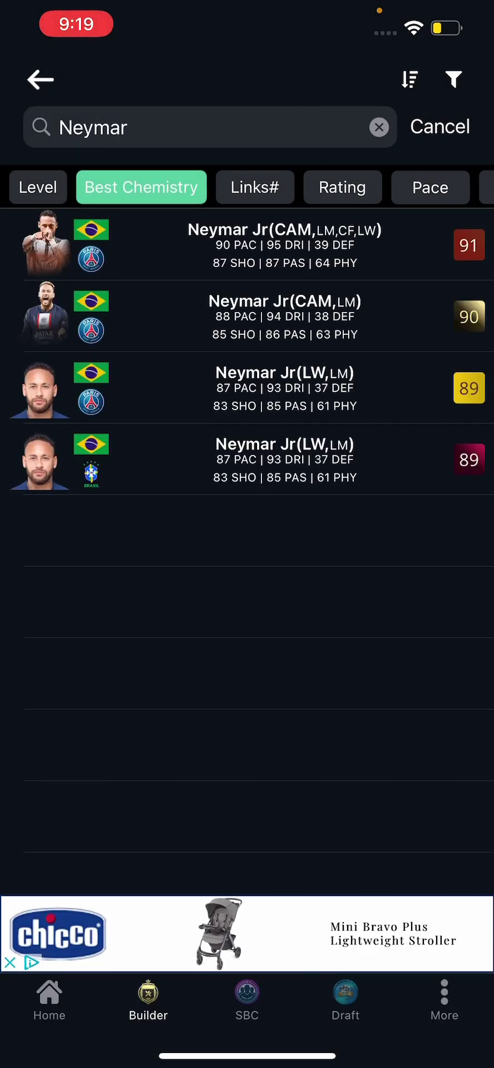
{"action": "left_click", "coordinate": [247, 388]}
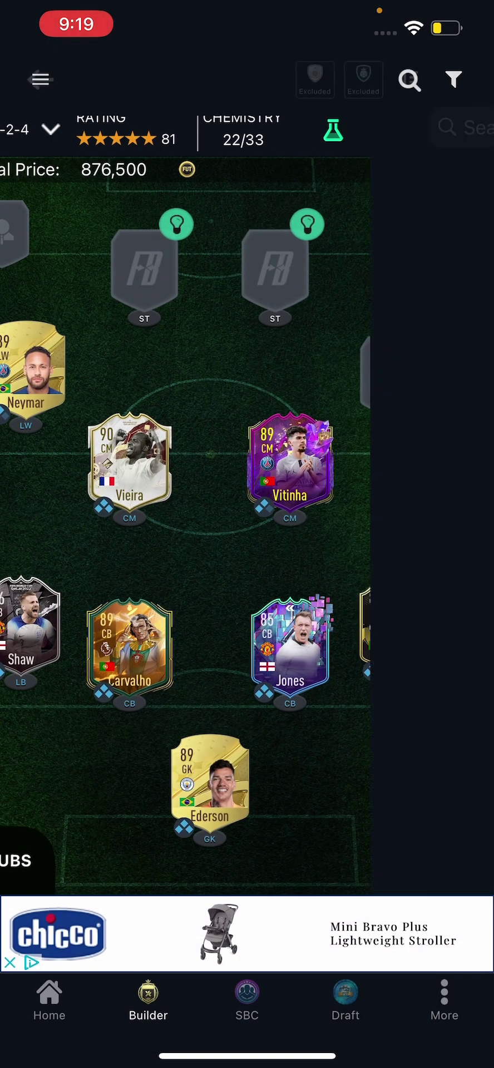
Put Papin and the 87-rated Martin Terrier in the two striker spots.
{"action": "left_click", "coordinate": [144, 267]}
{"action": "left_click", "coordinate": [167, 127]}
{"action": "type", "text": "Papin"}
{"action": "key", "text": "Return"}
{"action": "left_click", "coordinate": [247, 244]}
{"action": "left_click", "coordinate": [334, 262]}
{"action": "left_click", "coordinate": [139, 127]}
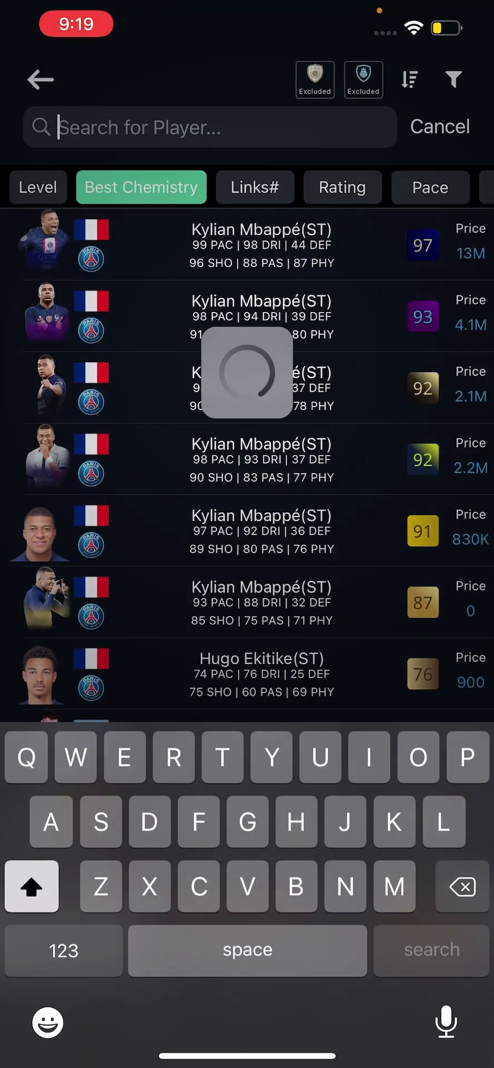
{"action": "type", "text": "Terr"}
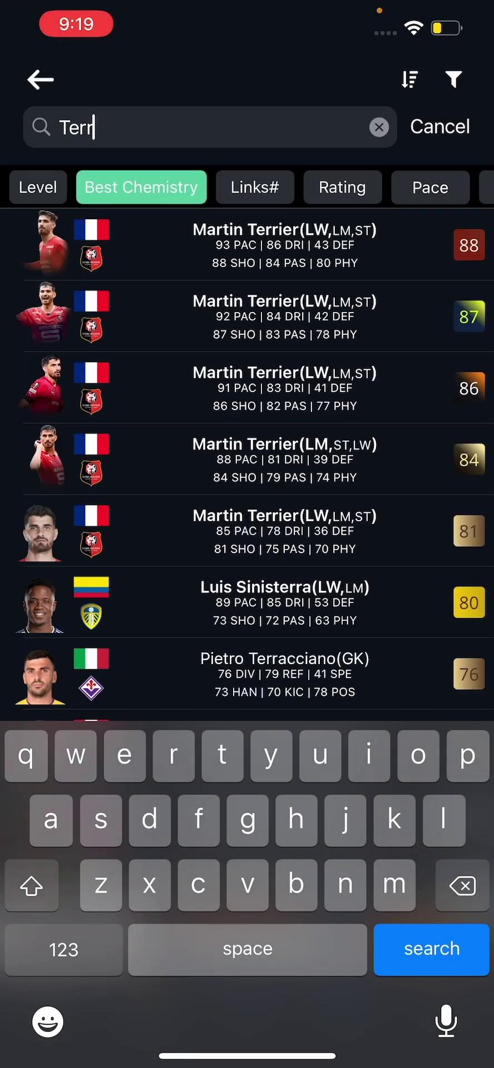
{"action": "type", "text": "ier"}
{"action": "left_click", "coordinate": [278, 316]}
Add the 86-rated Romain Faivre at right wing.
{"action": "left_click", "coordinate": [384, 378]}
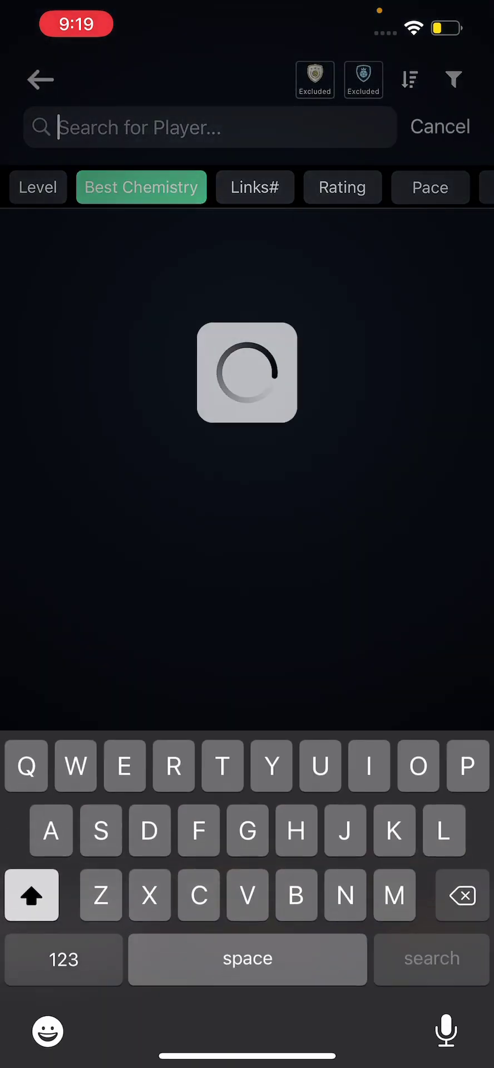
{"action": "type", "text": "Faiv"}
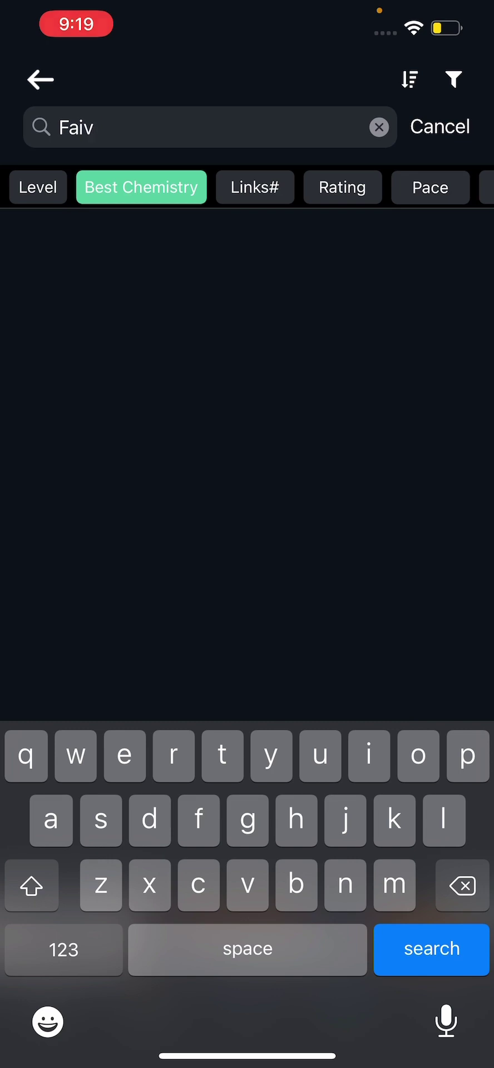
{"action": "left_click", "coordinate": [284, 244]}
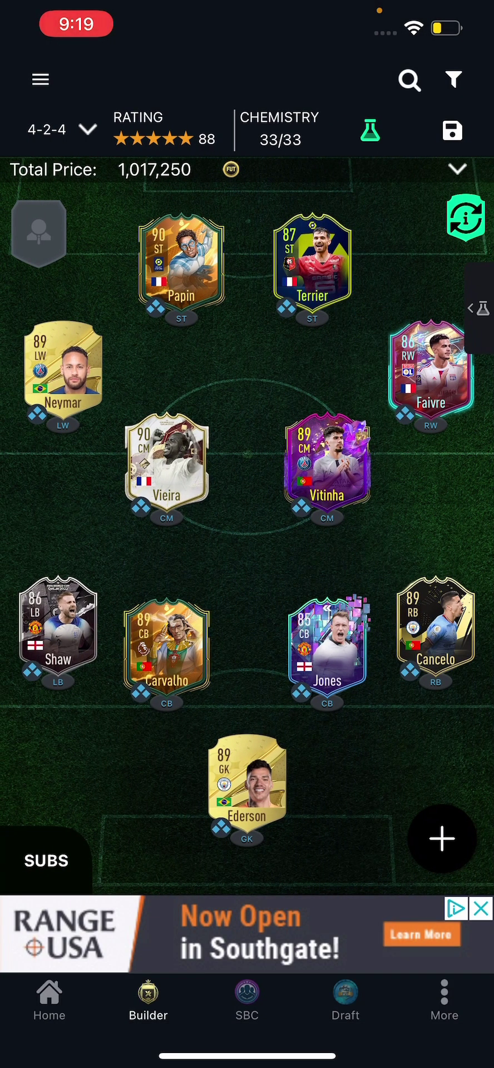